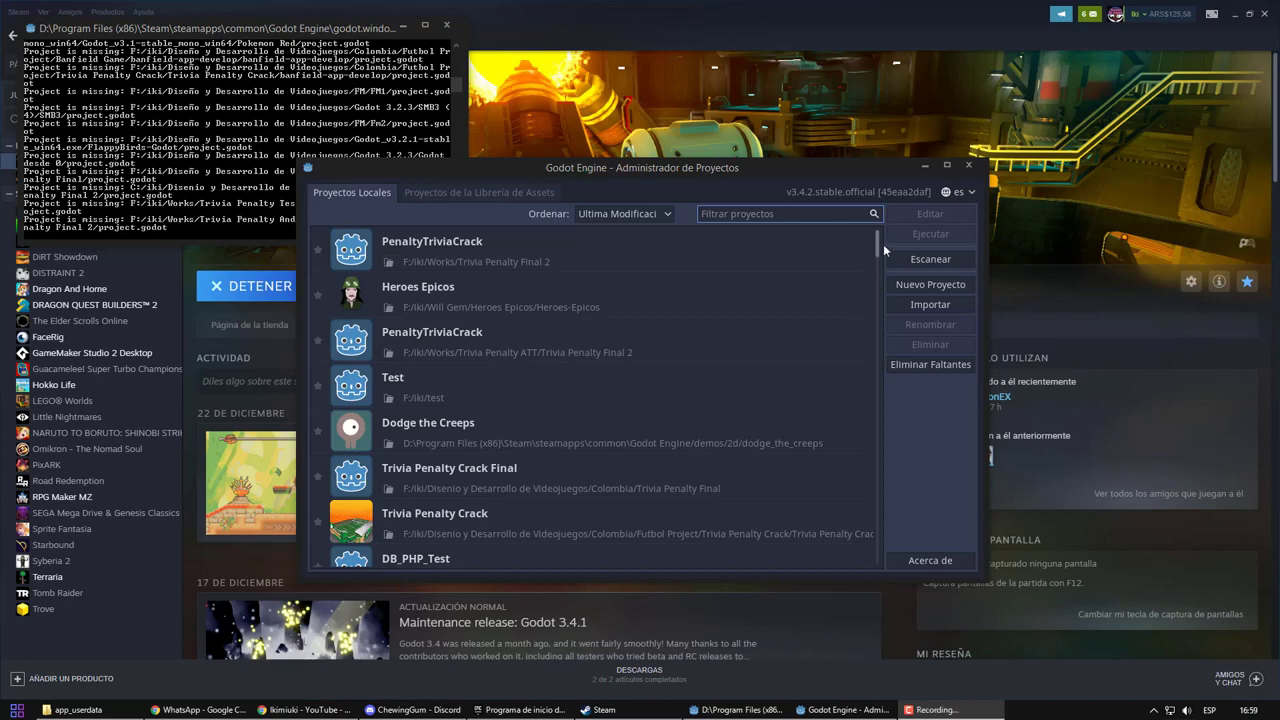
Start a new OpenGL ES 2.0 project and browse to the F: drive.
mouse_move(880, 243)
left_mouse_down()
mouse_move(880, 340)
mouse_move(880, 236)
left_mouse_up()
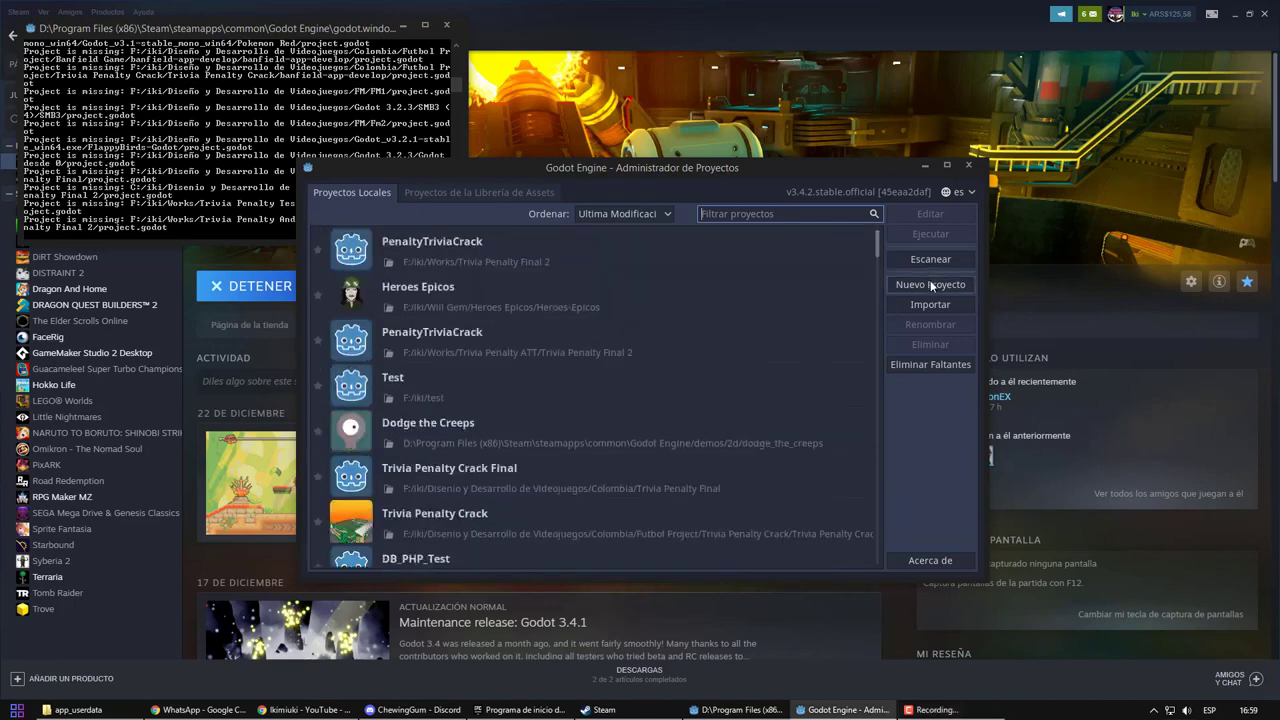
left_click(929, 284)
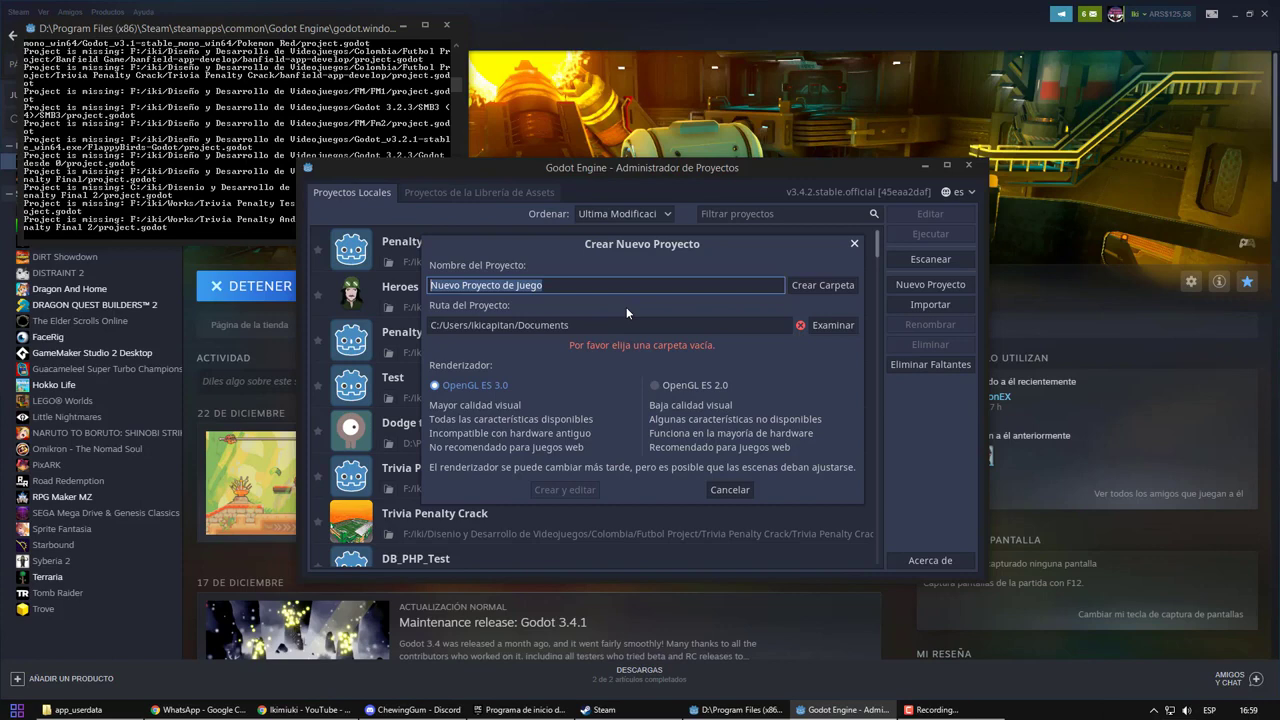
left_click(668, 389)
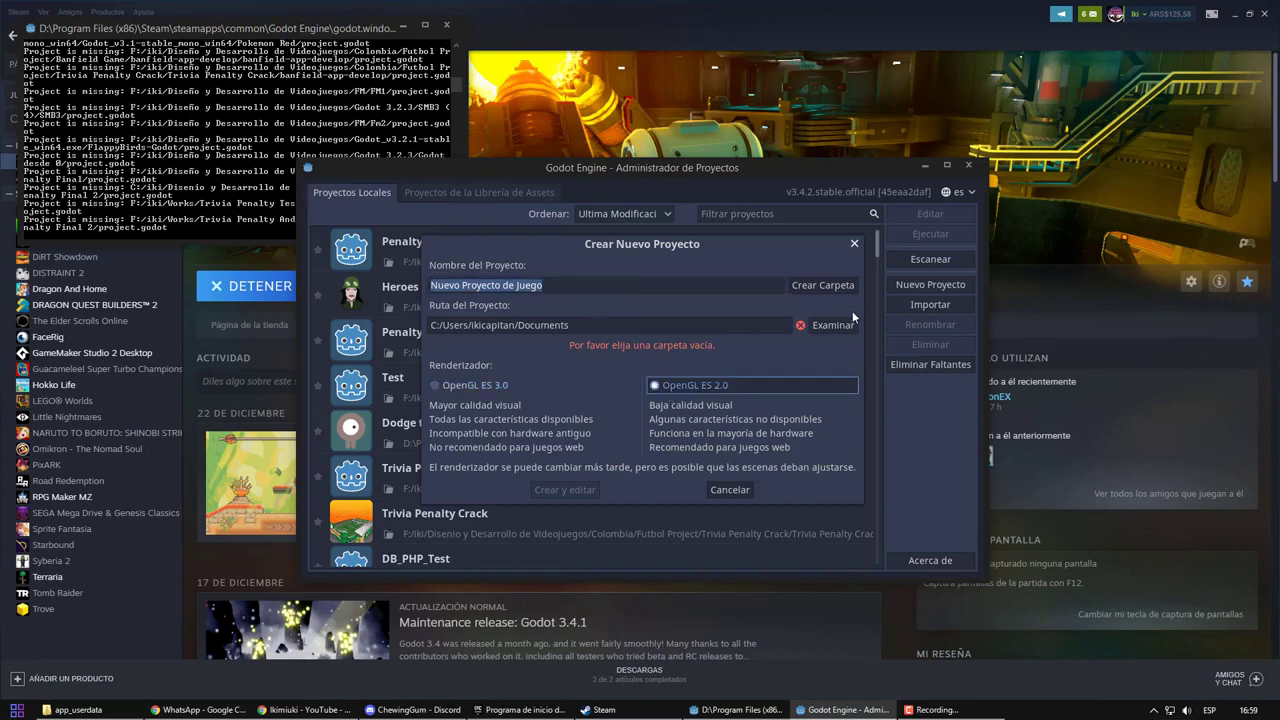
left_click(832, 325)
left_click(459, 242)
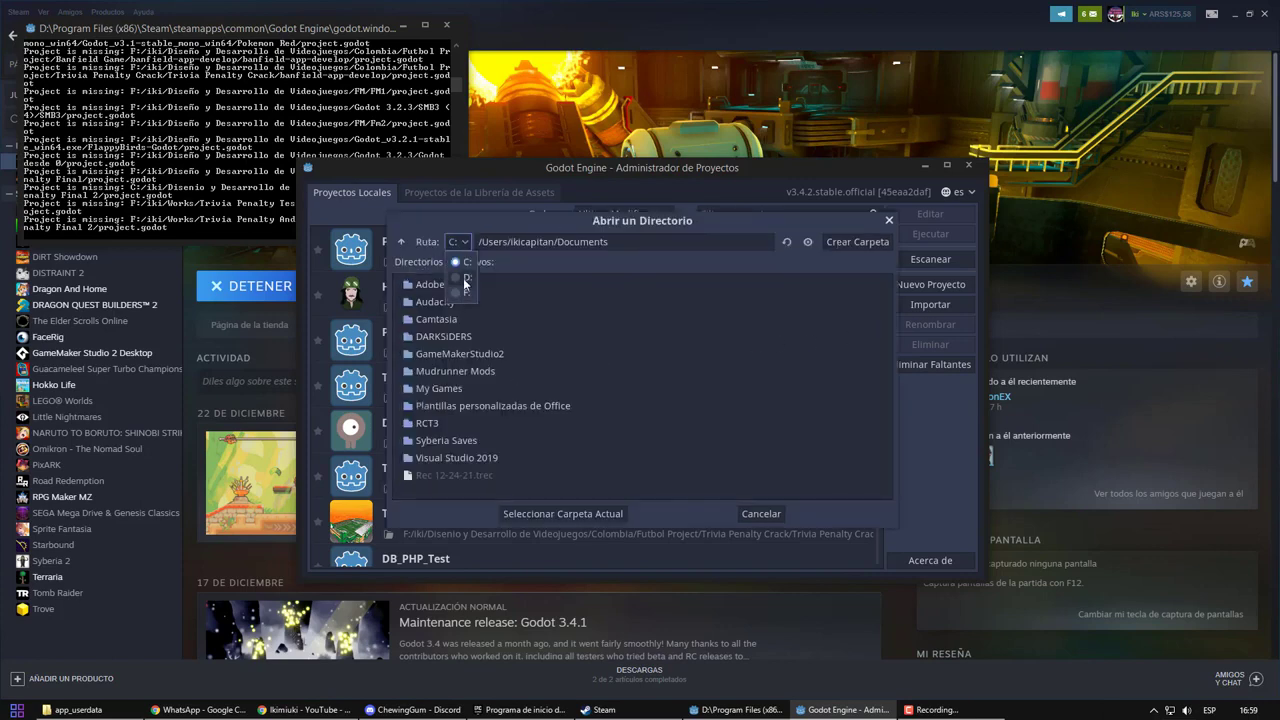
left_click(460, 290)
left_click(459, 242)
left_click(430, 340)
Create an 'Admob Test' folder inside Godot 3.2.3 and create and edit the project there.
double_click(470, 380)
scroll(478, 386, "down", 3)
double_click(450, 376)
left_click(842, 250)
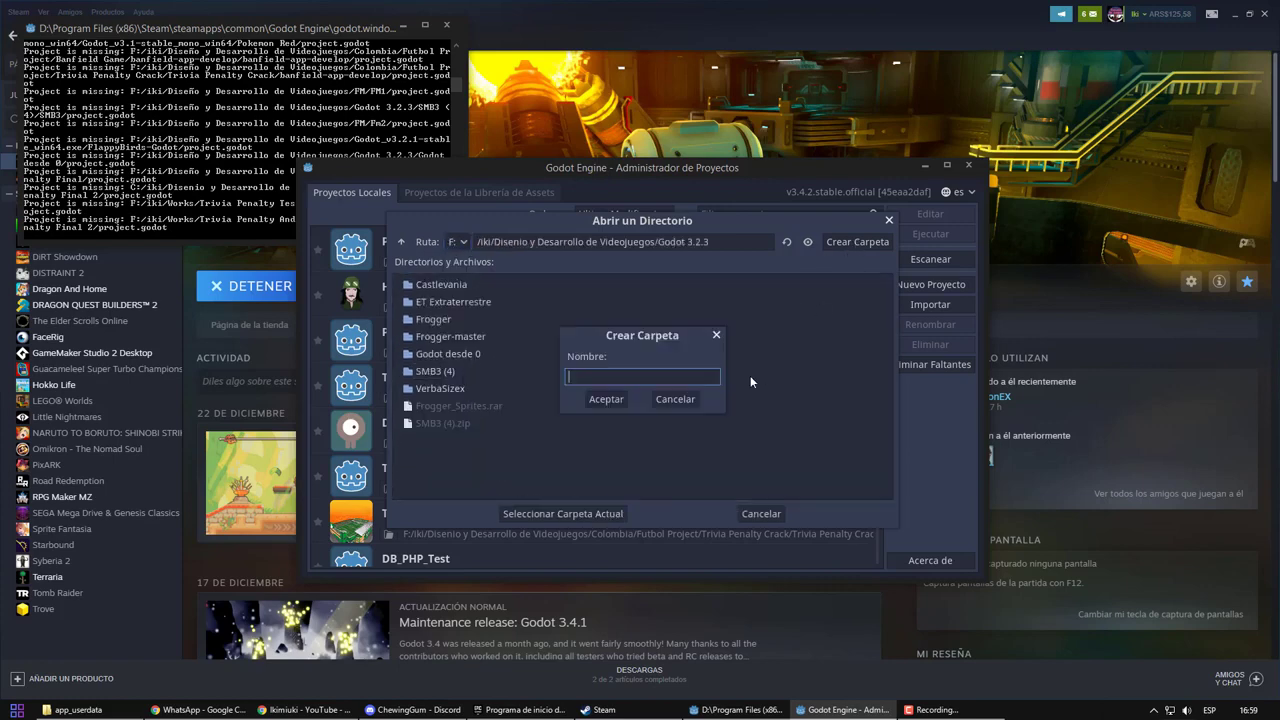
type("Admob Test")
key("Return")
key("Return")
left_click(578, 490)
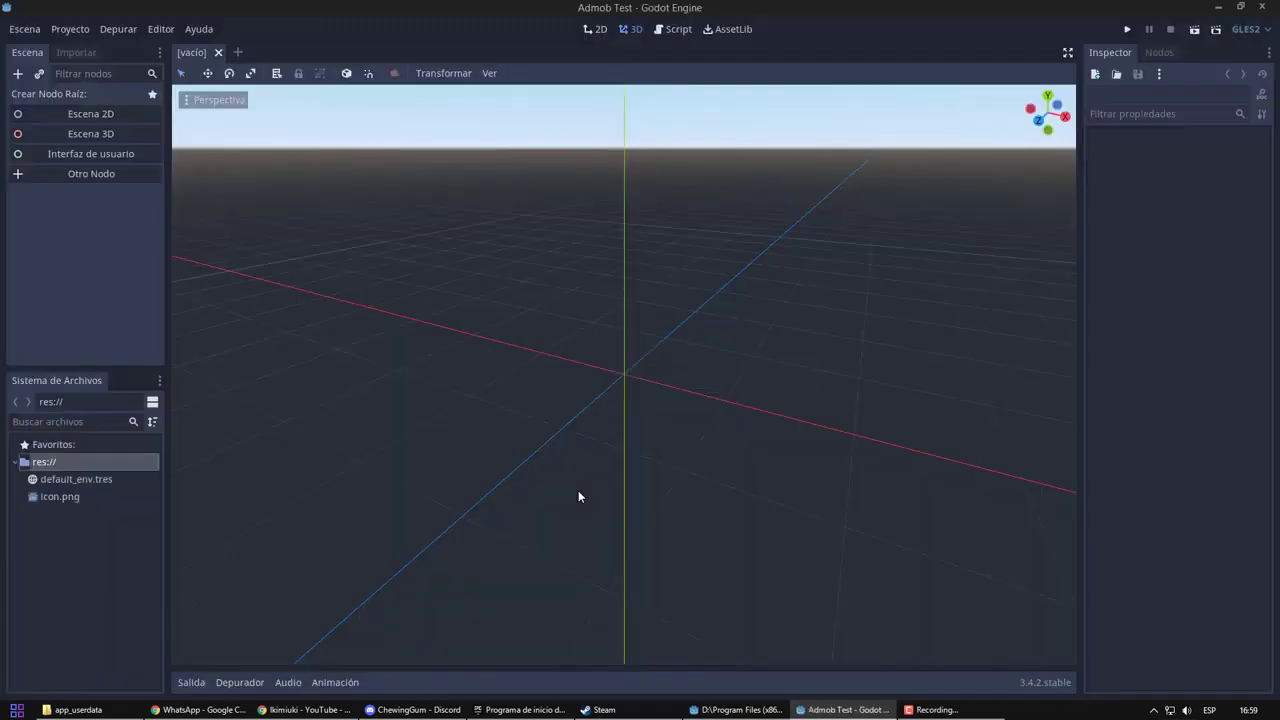
Make the scene root a 2D node named main.
left_click(125, 112)
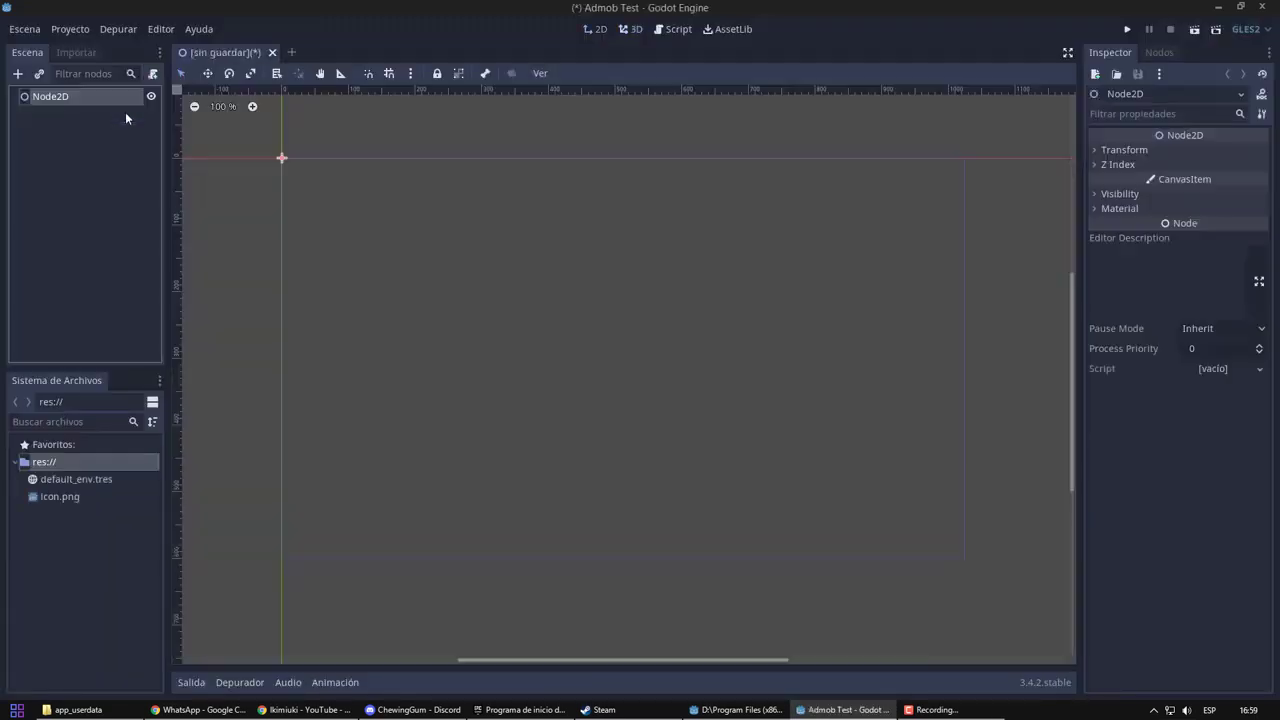
double_click(104, 96)
type("main")
key("Return")
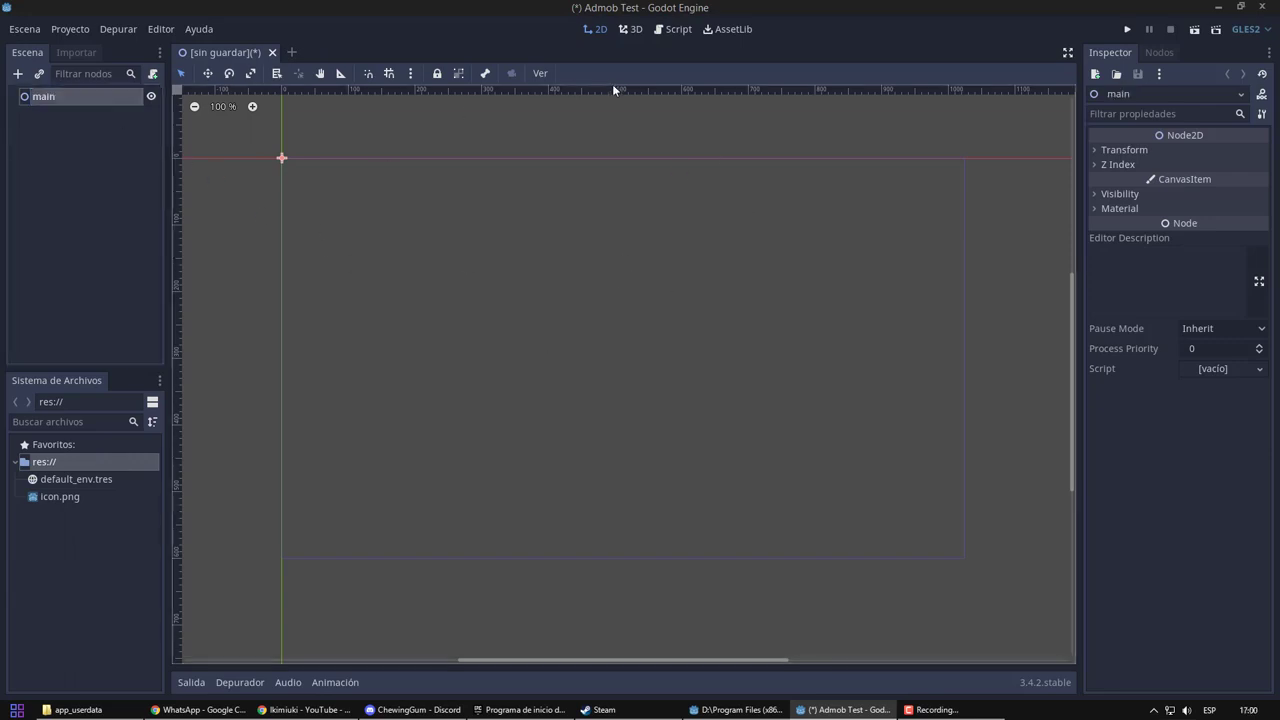
Add a Button child under main, resized and centred on the canvas.
right_click(122, 96)
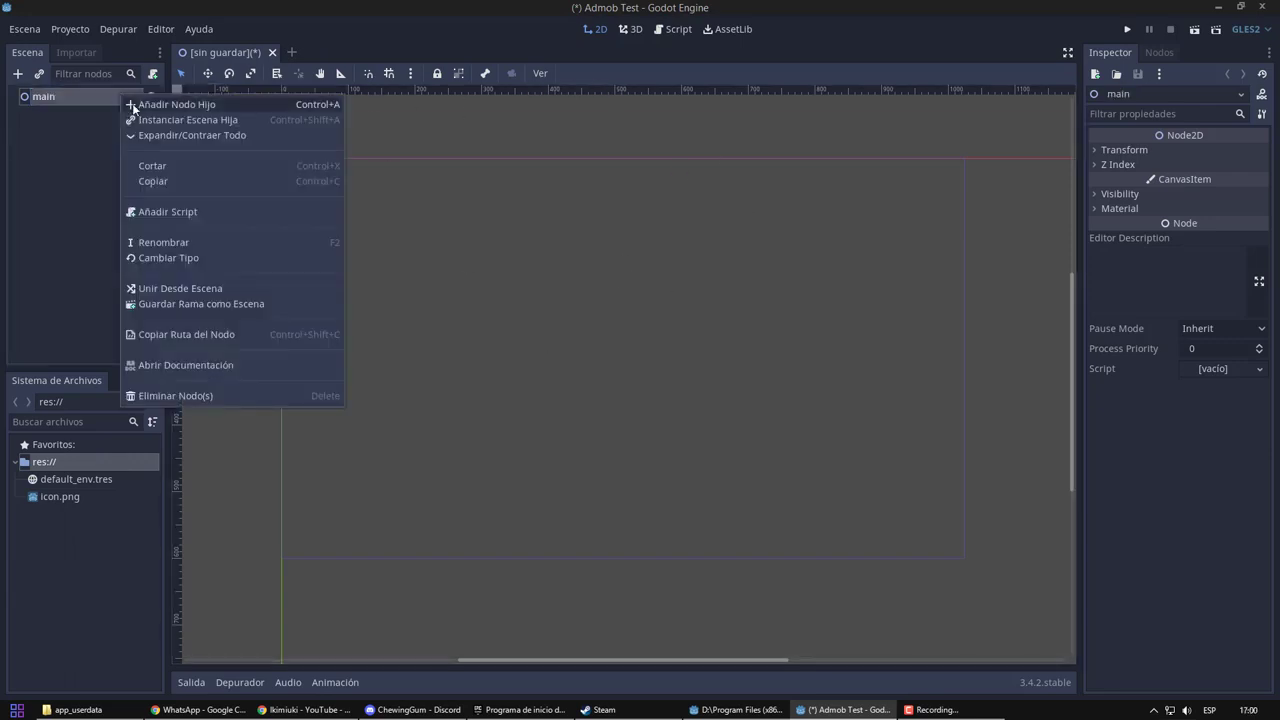
left_click(155, 104)
type("butt")
key("Up")
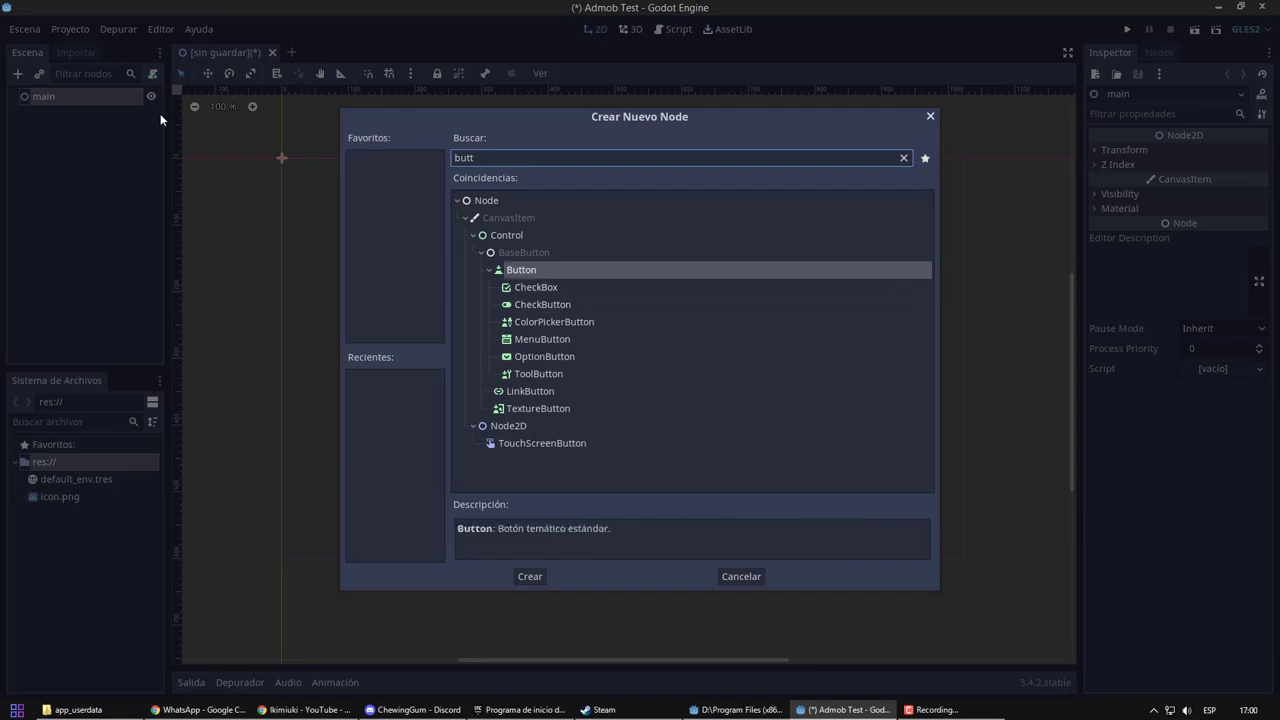
key("Return")
left_click_drag(293, 174, 506, 246)
left_click_drag(471, 207, 705, 340)
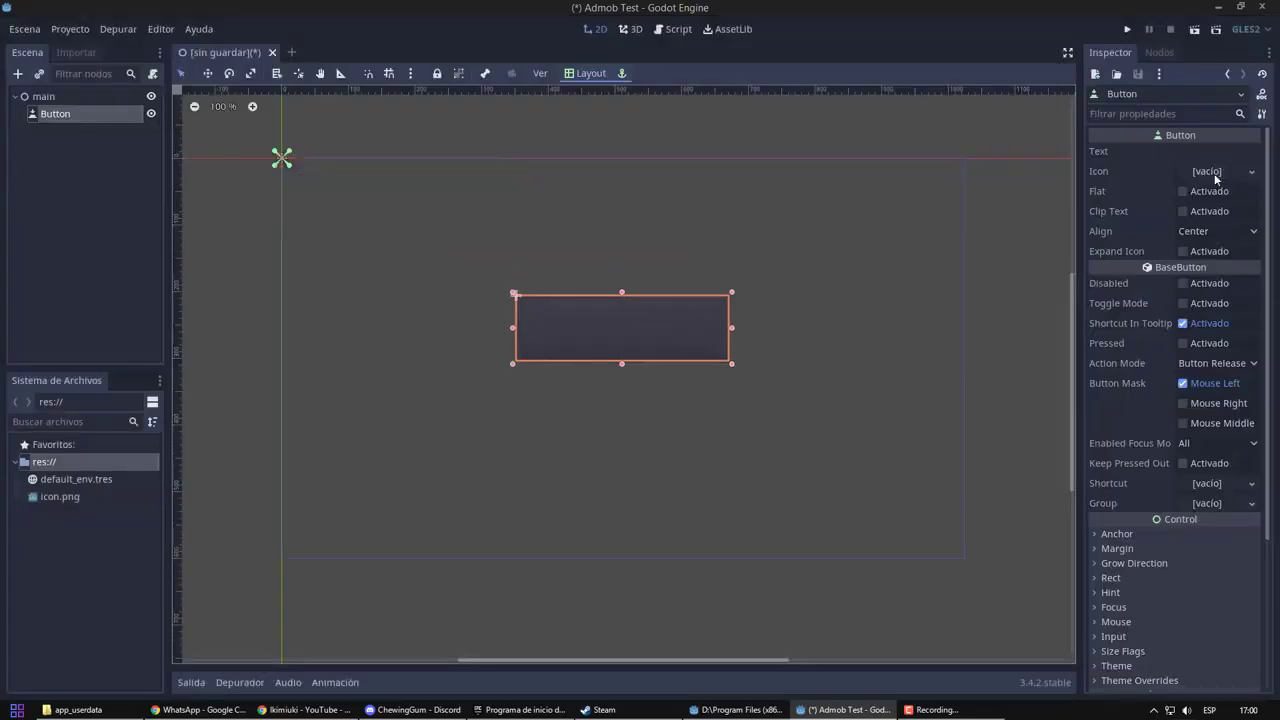
left_click(1213, 151)
Label the button 'SHOW INTERSTITIAL' and search the asset library for 'admob'.
type("SHOW INTERSTITIAL")
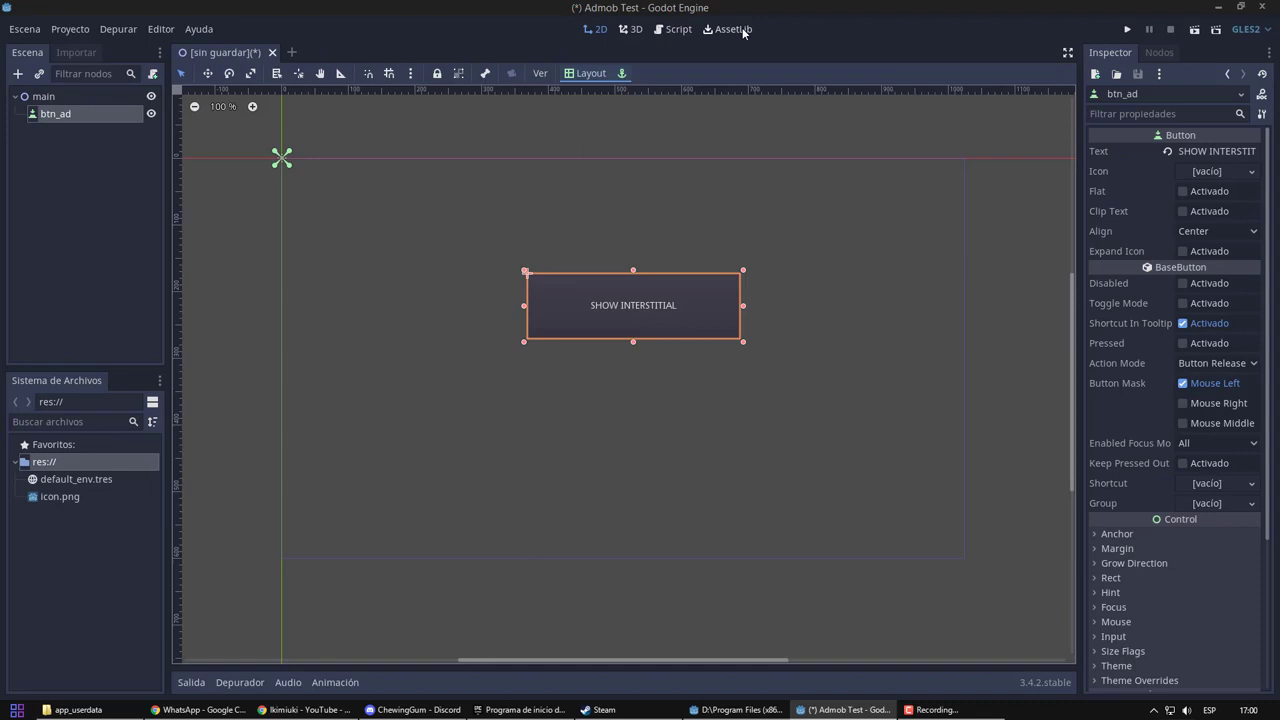
left_click(728, 29)
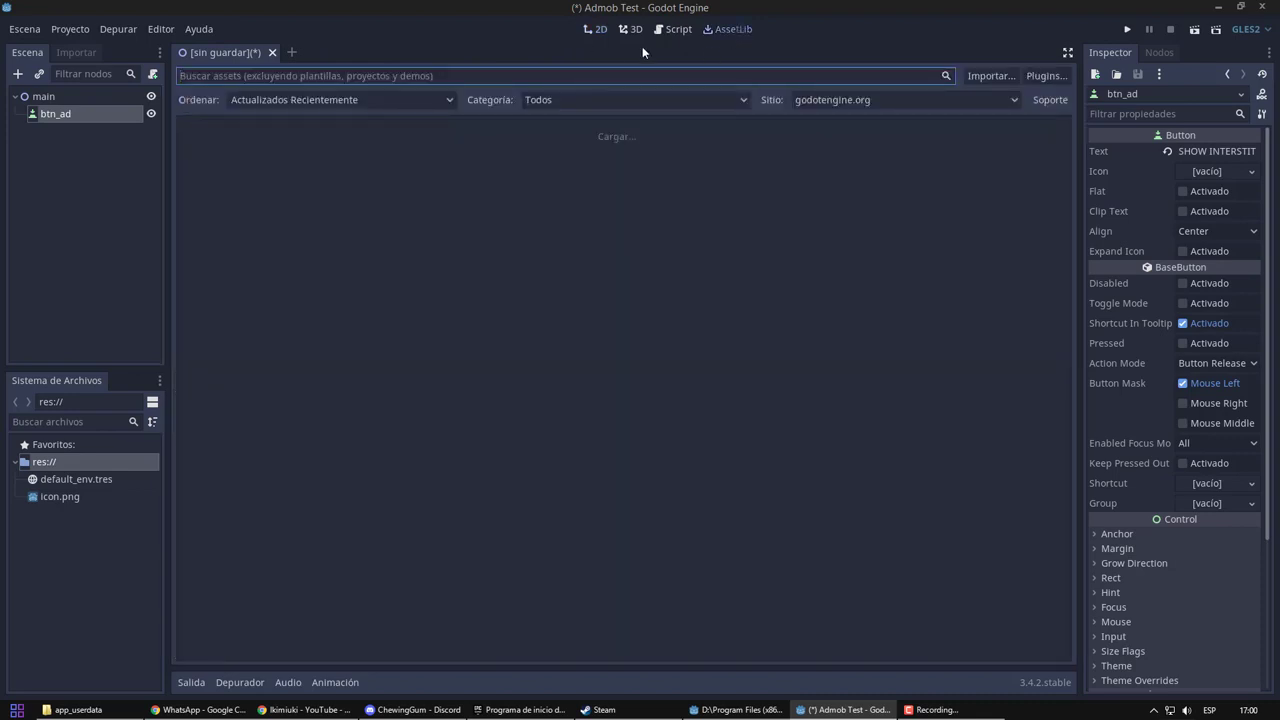
type("admob")
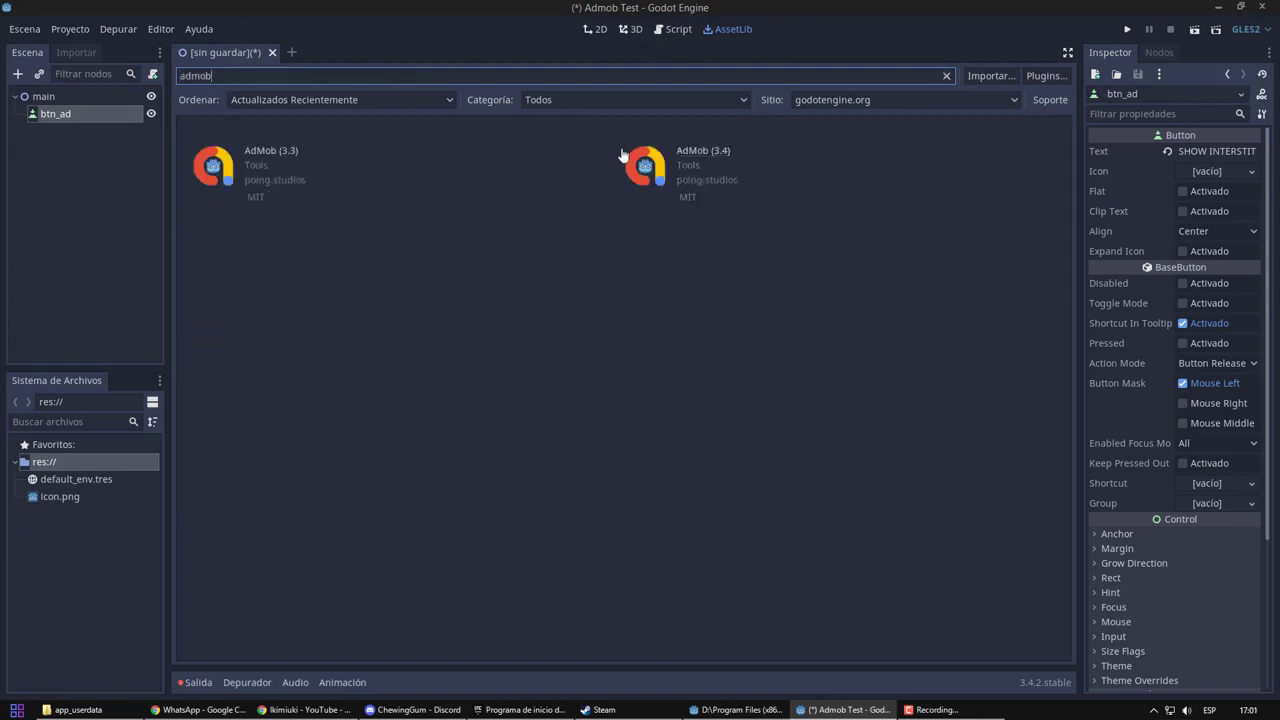
Download and install the AdMob (3.4) asset into the project.
left_click(700, 152)
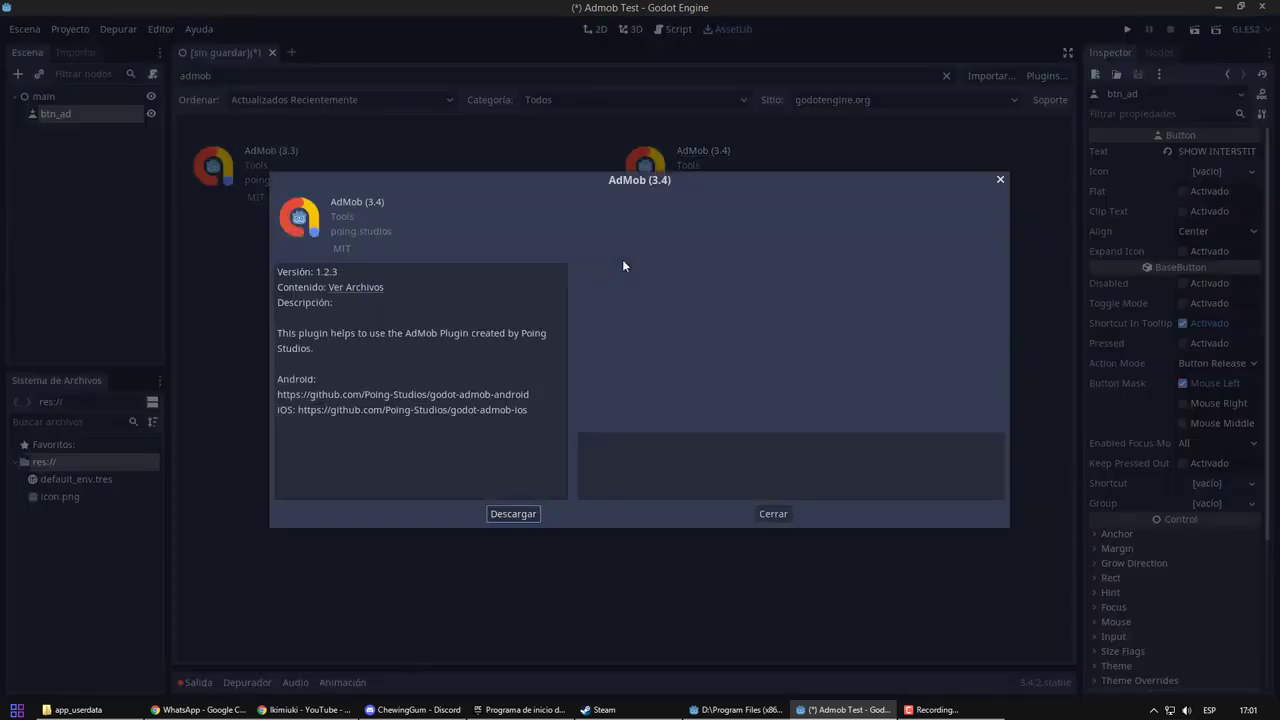
left_click(526, 513)
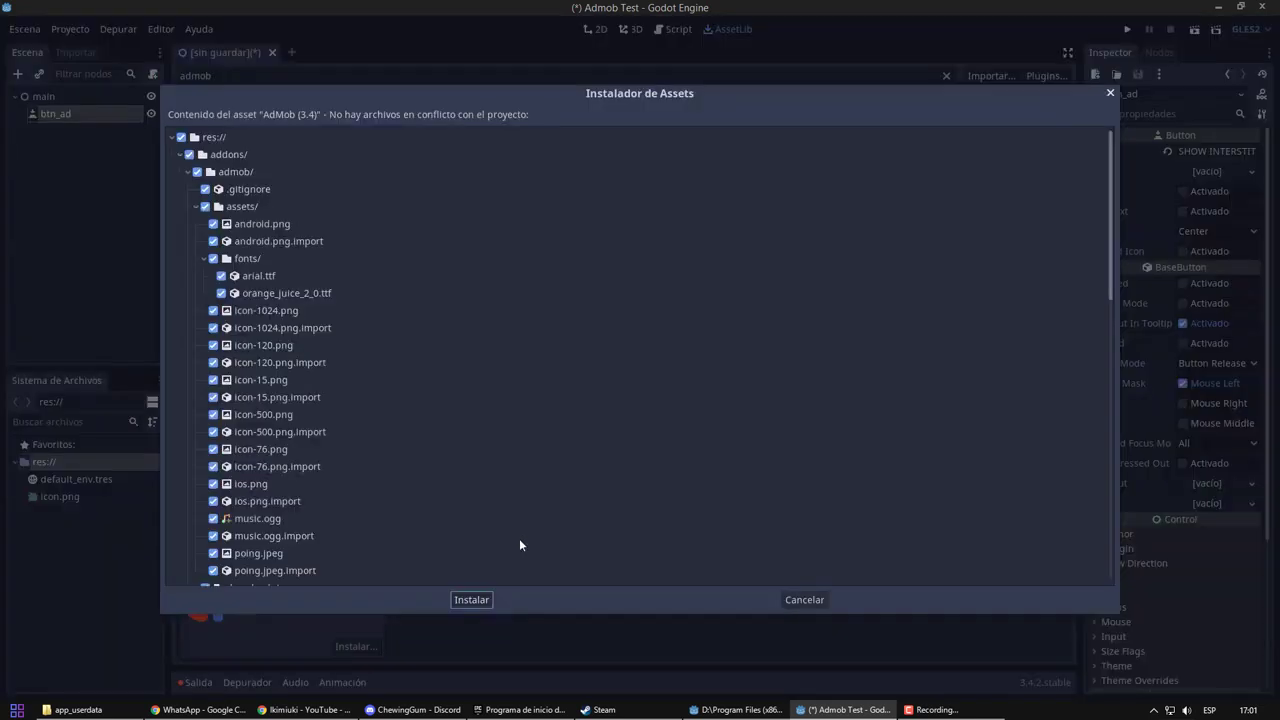
left_click(486, 599)
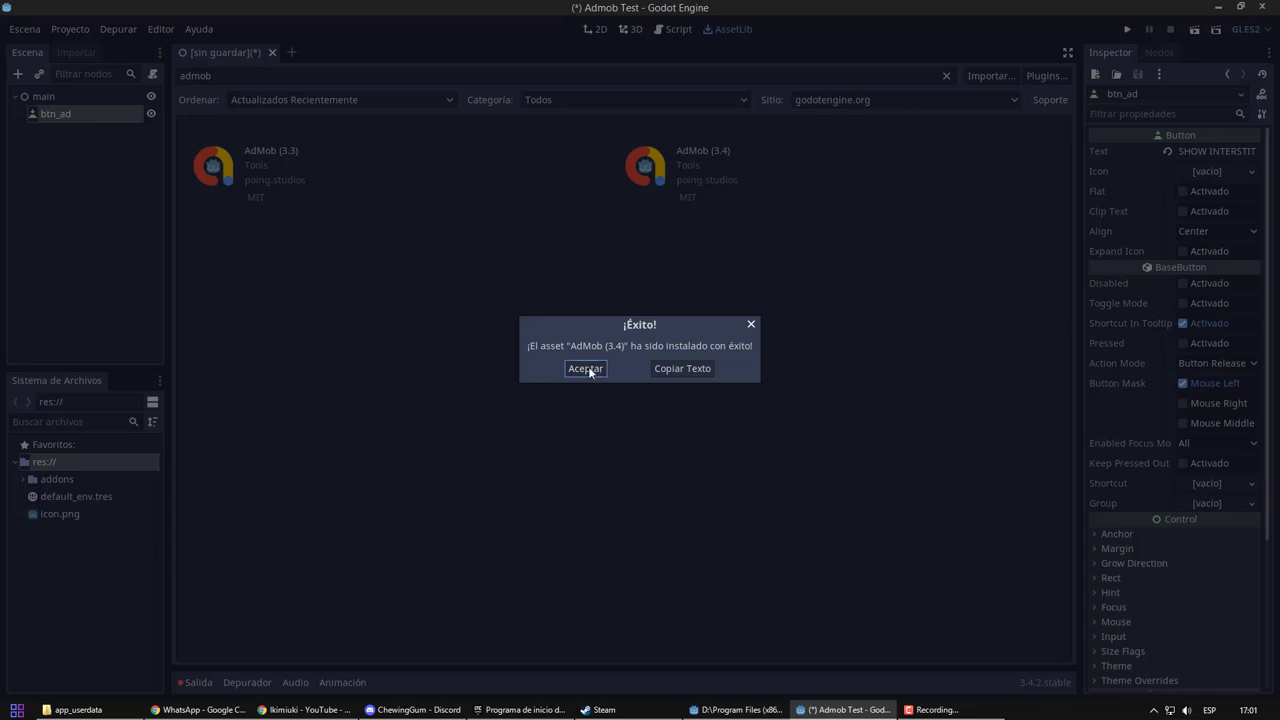
left_click(588, 368)
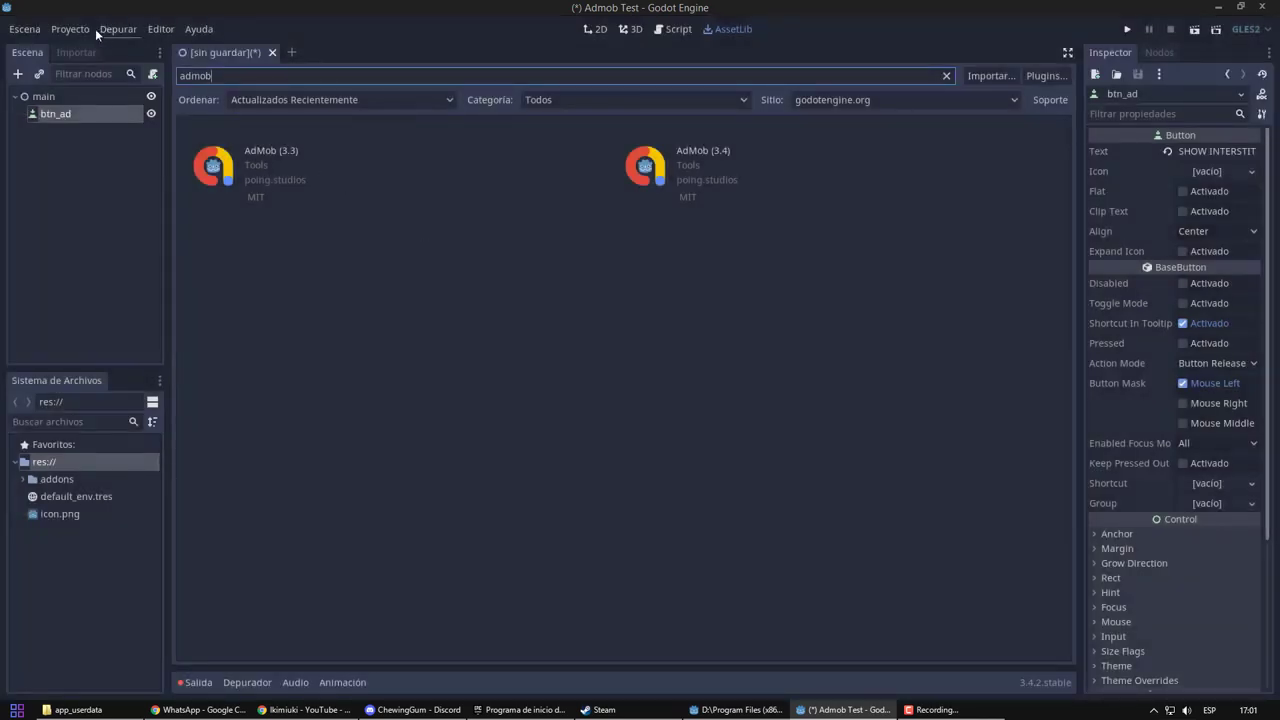
Save the scene as main.tscn in a new Scenes folder.
left_click(25, 29)
left_click(58, 144)
left_click(1079, 114)
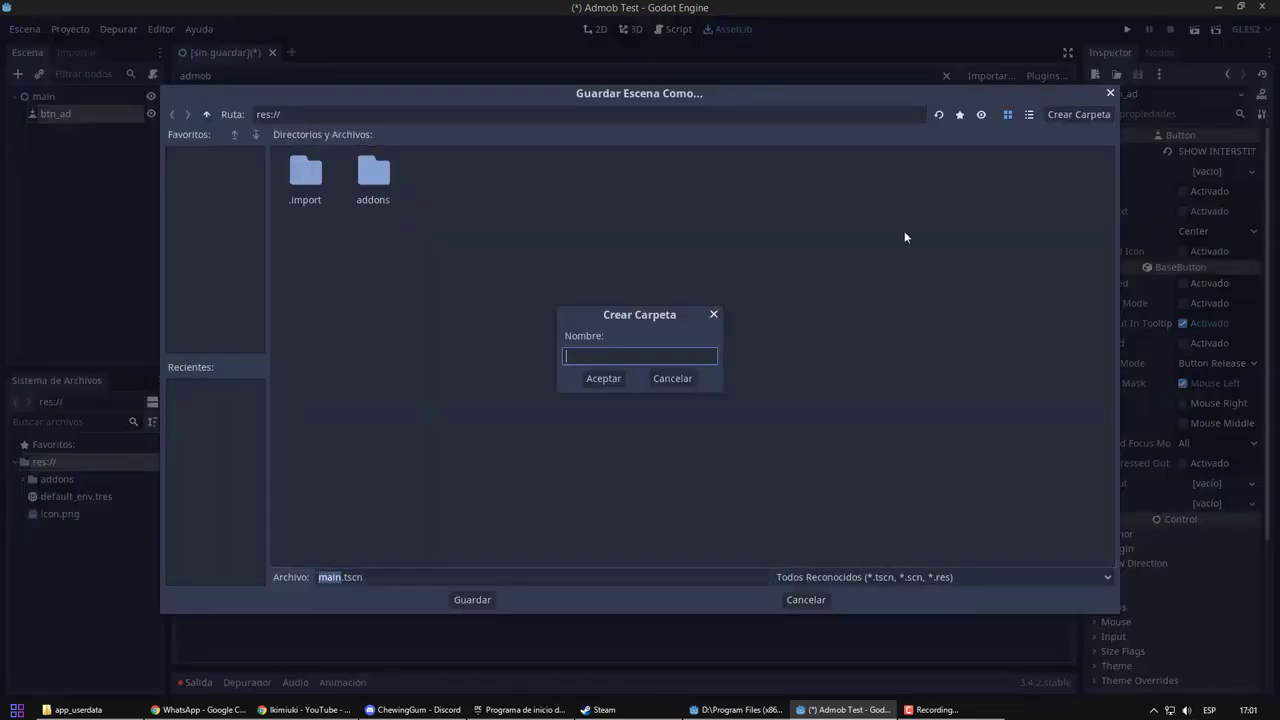
type("Scenes")
key("Return")
left_click(468, 600)
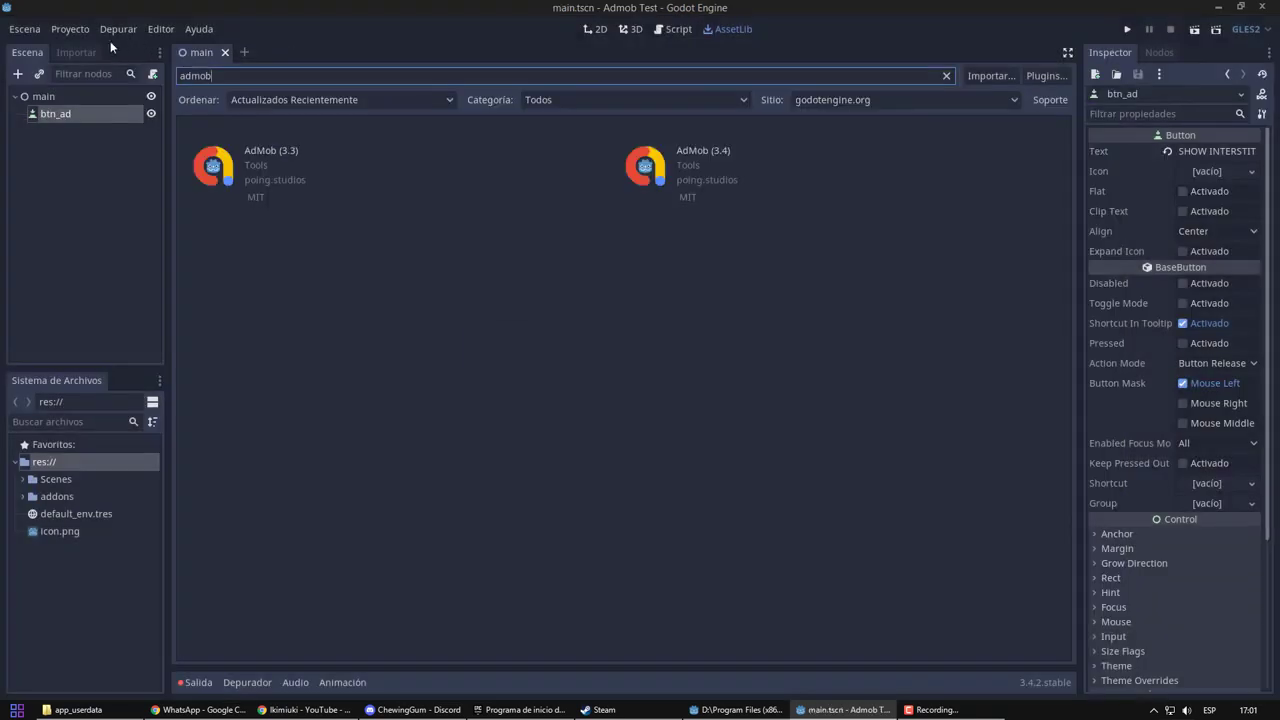
Enable the AdMob plugin in Project Settings and open the AdMob Editor.
left_click(69, 29)
left_click(66, 45)
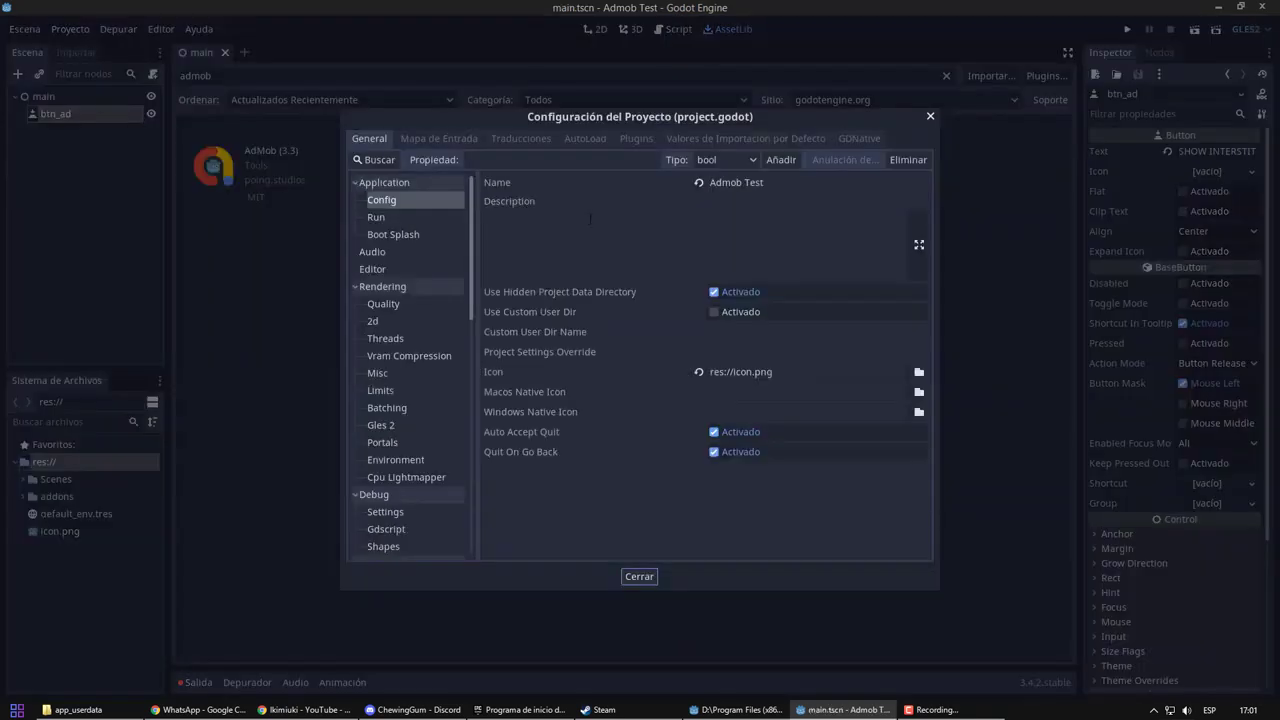
left_click(583, 138)
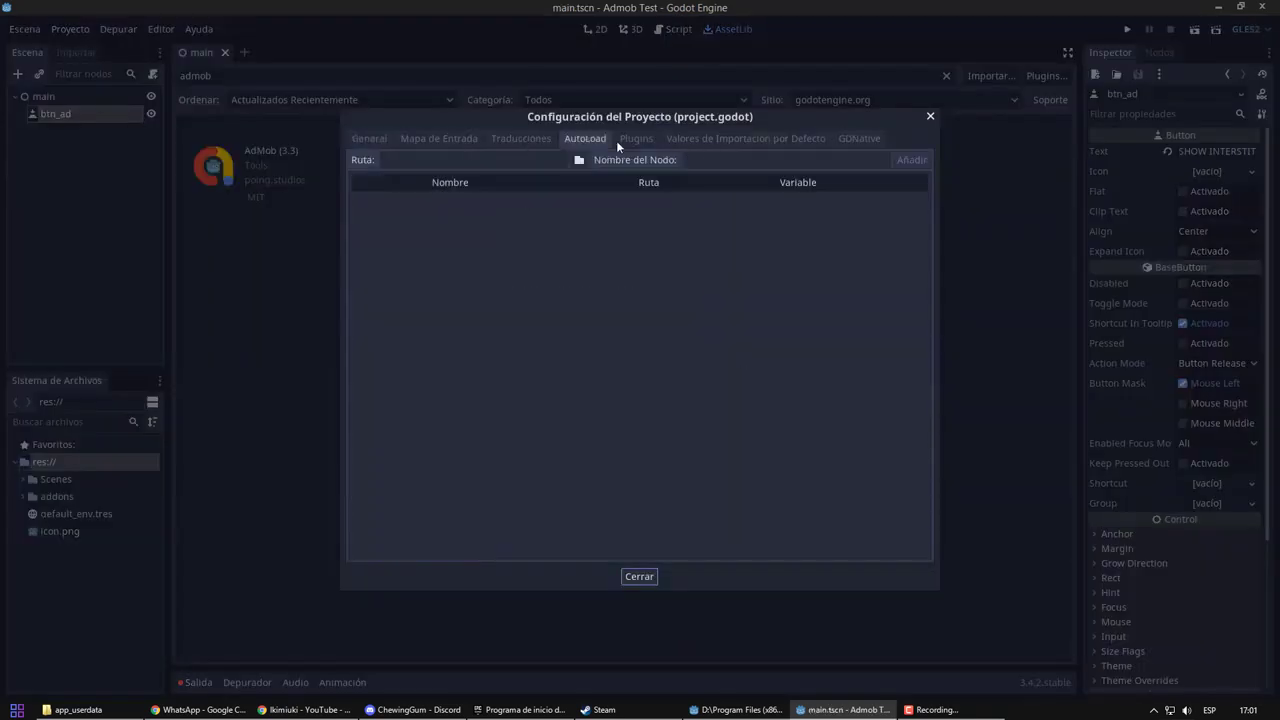
left_click(622, 142)
left_click(857, 200)
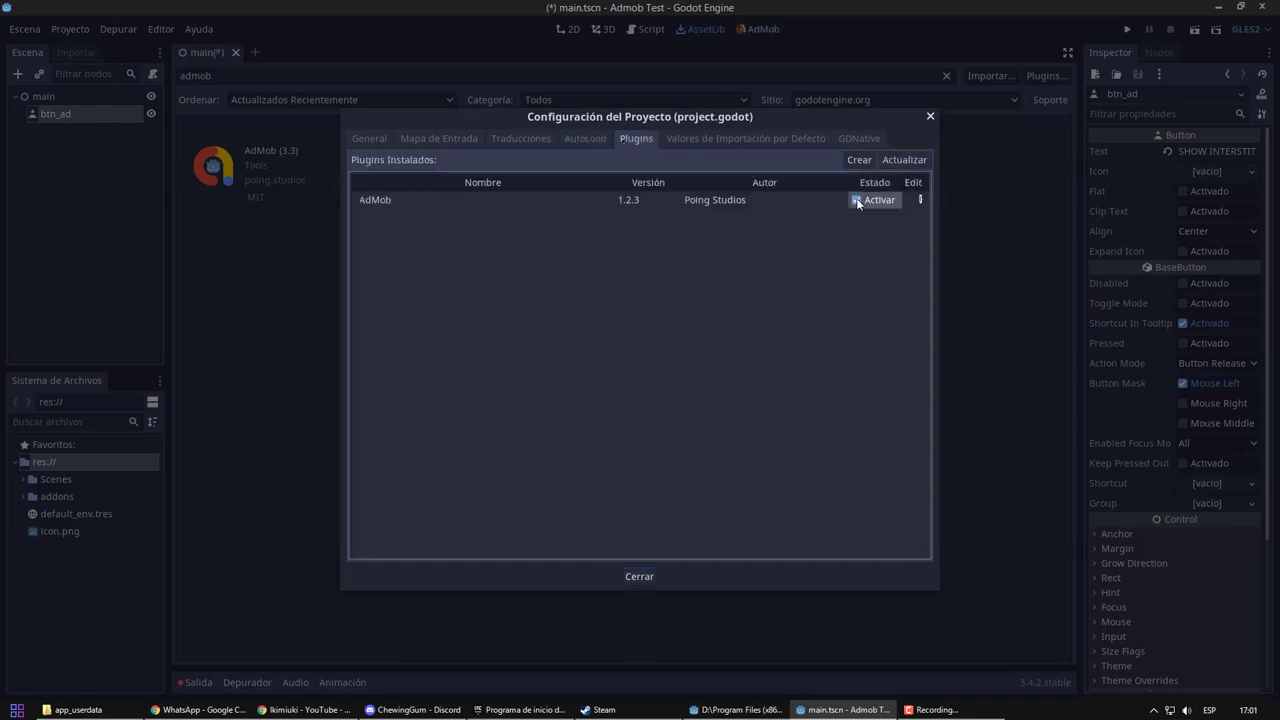
left_click(645, 576)
left_click(752, 33)
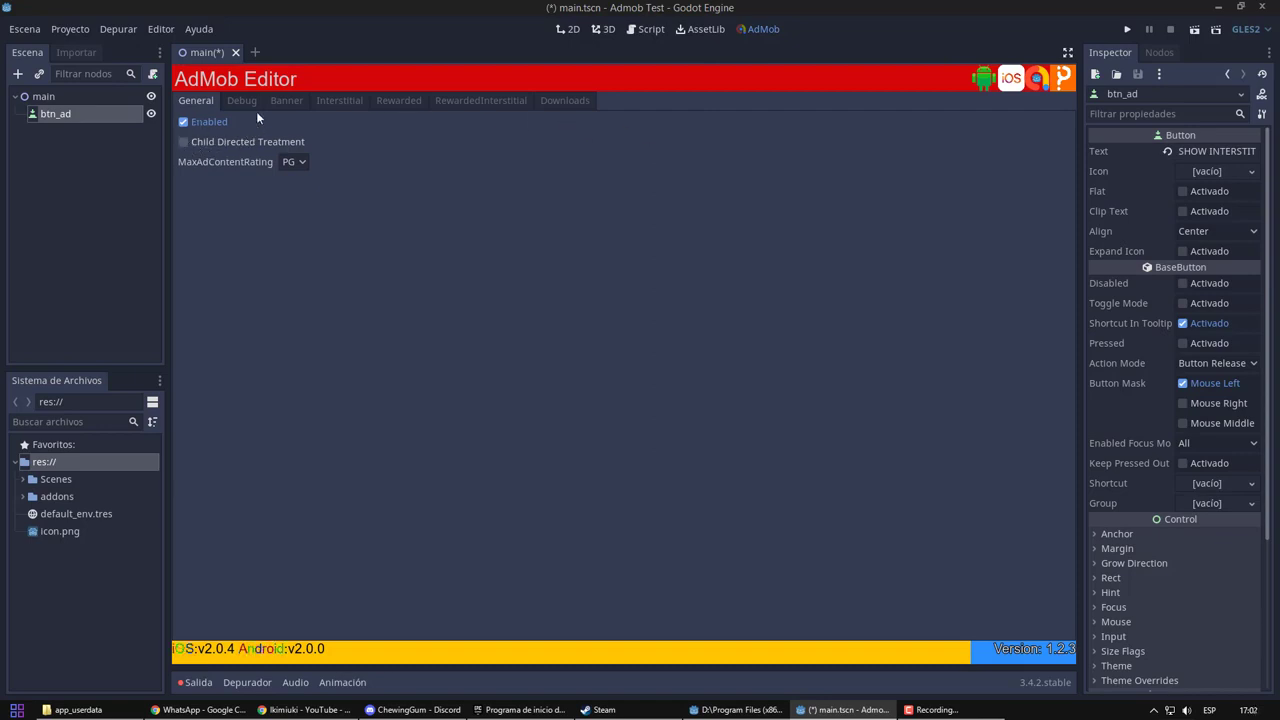
Change MaxAdContentRating from PG to G, then view the Debug options.
left_click(296, 163)
left_click(299, 182)
left_click(243, 100)
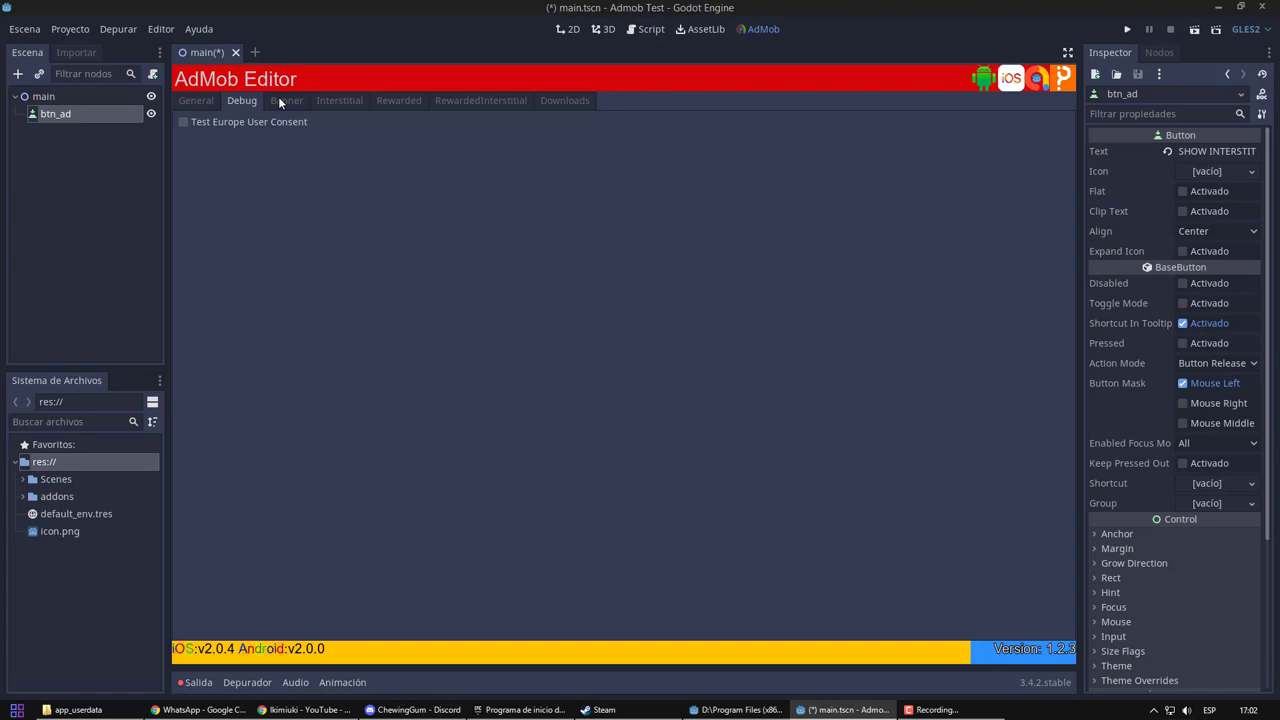
Look through the ad-type tabs and keep MEDIUM_RECTANGLE as the banner size.
left_click(280, 99)
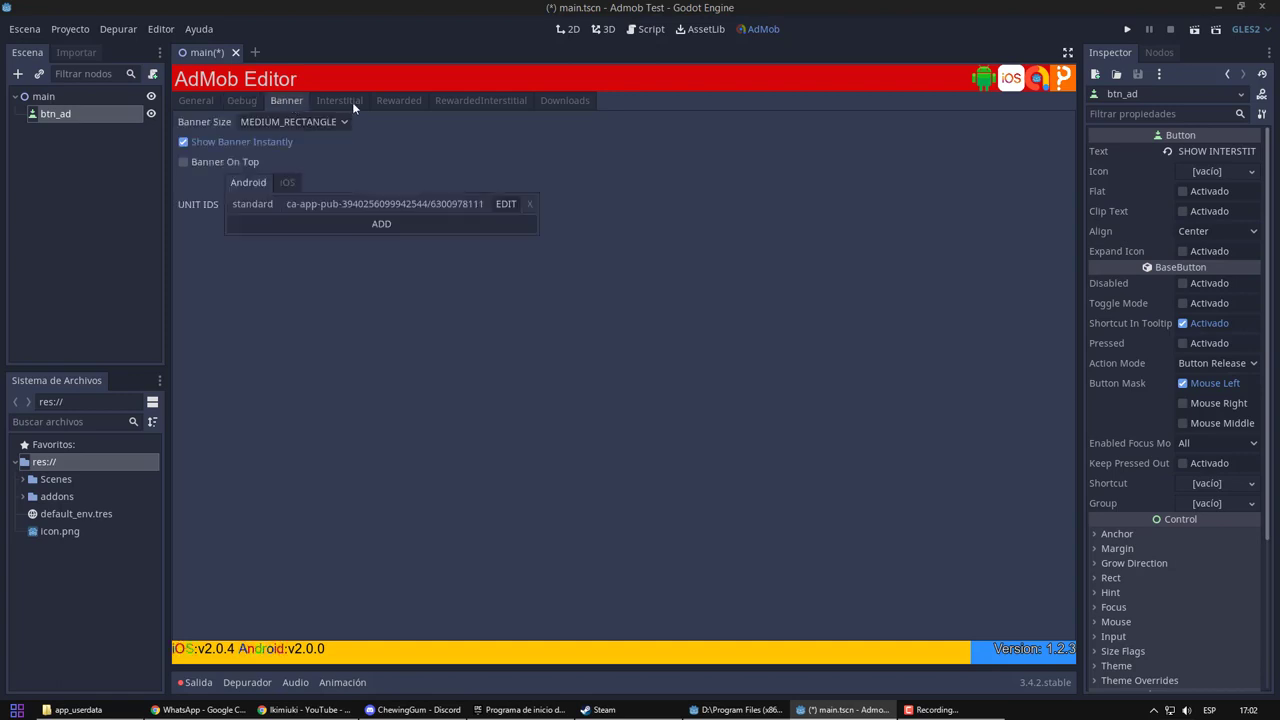
left_click(345, 101)
left_click(398, 101)
left_click(460, 101)
left_click(286, 101)
left_click(333, 123)
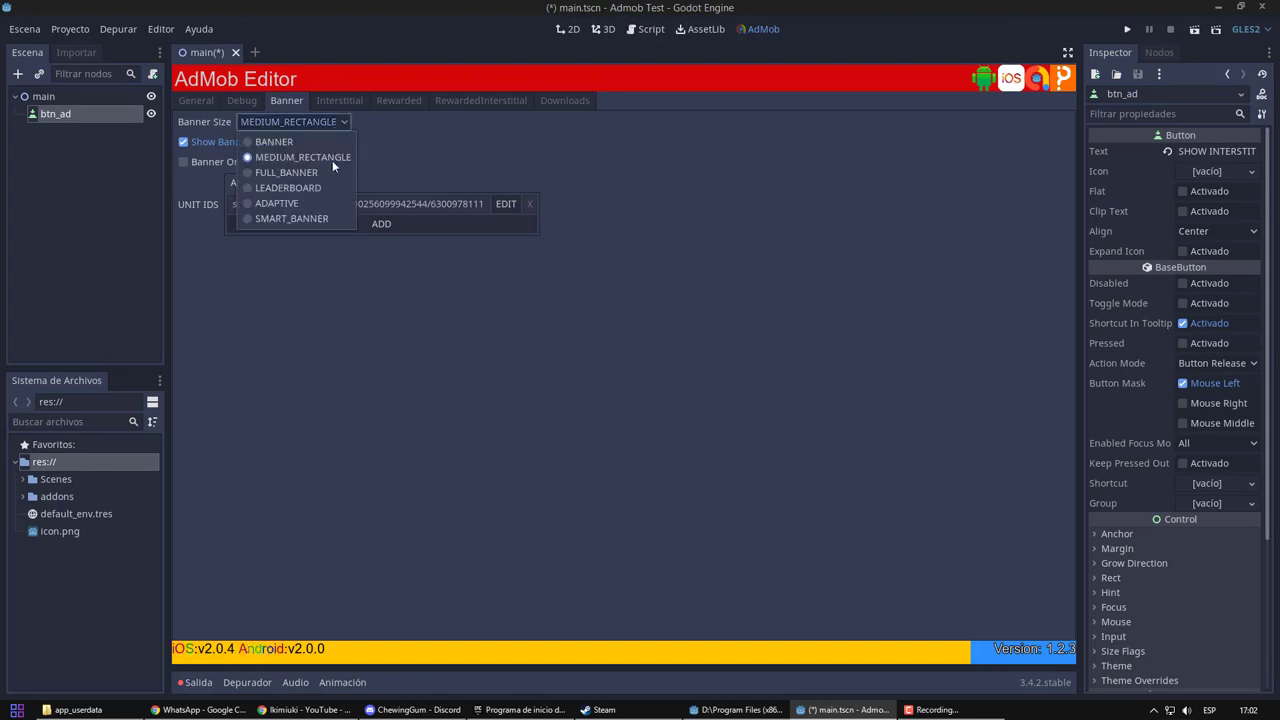
left_click(323, 348)
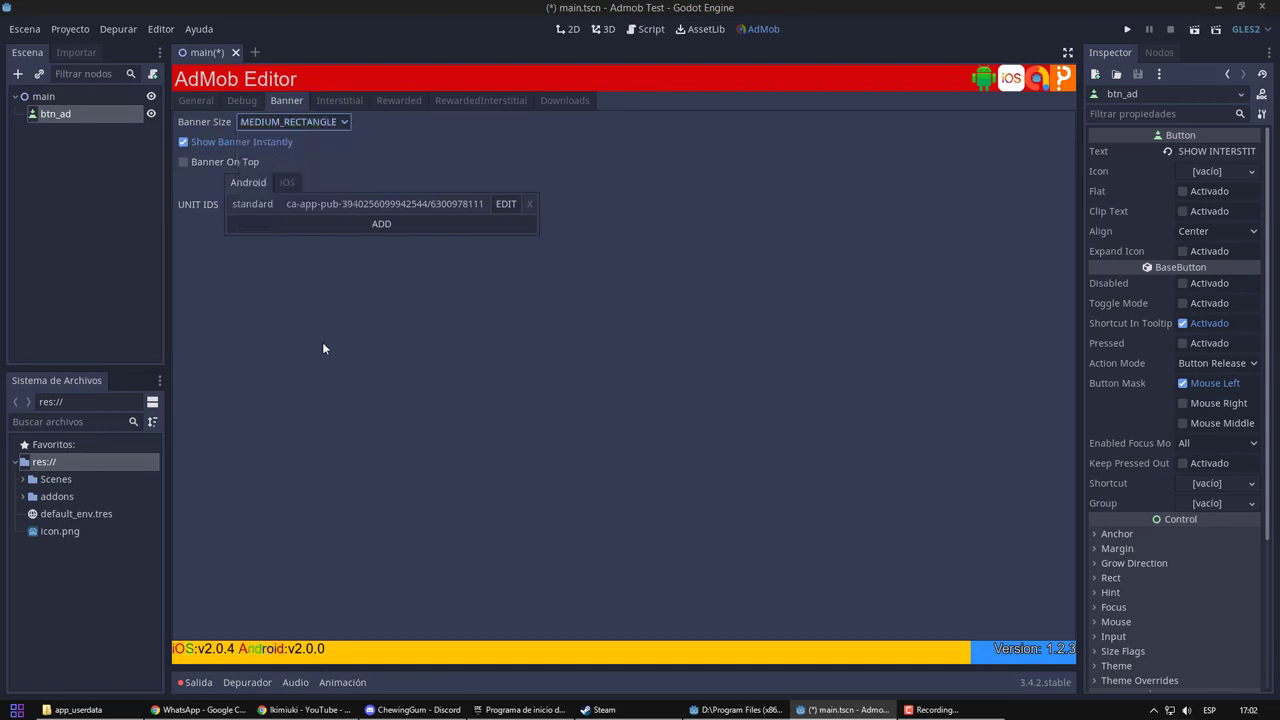
Compare the iOS and Android banner unit IDs, ending on the Android ID field.
left_click(285, 184)
left_click(256, 183)
left_click(284, 183)
left_click(260, 183)
left_click(277, 183)
left_click_drag(290, 204, 534, 202)
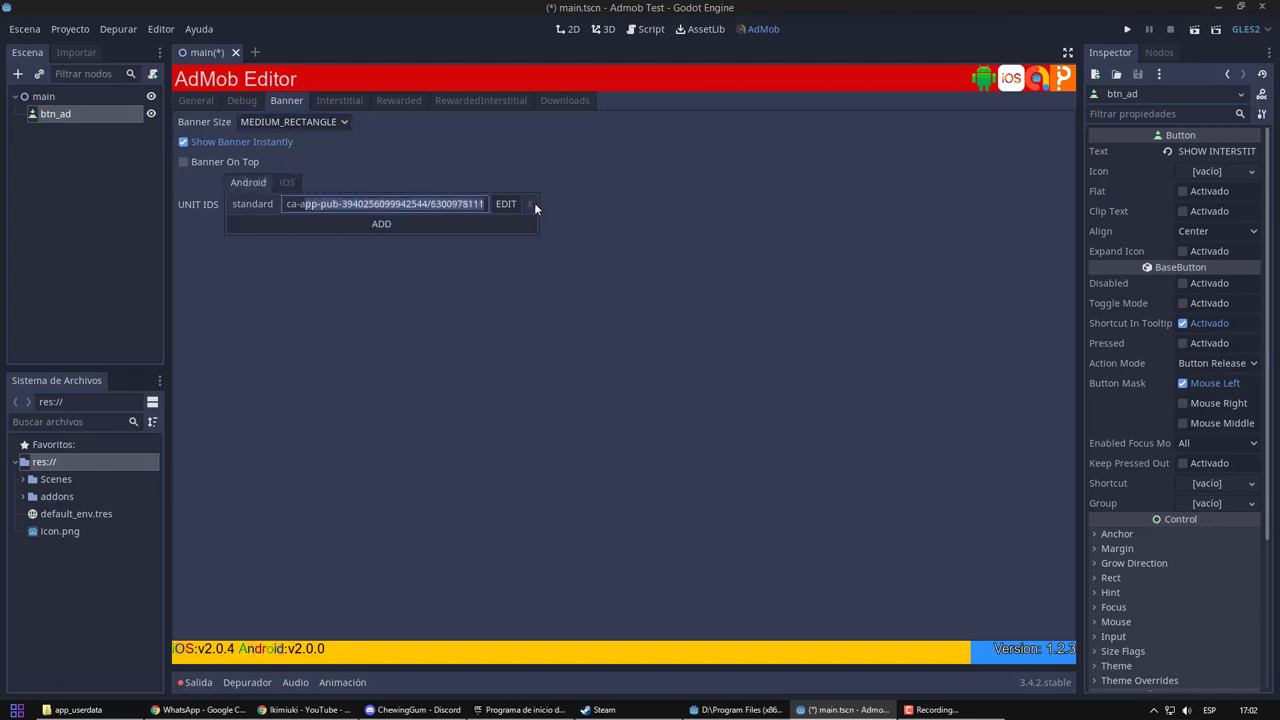
left_click(248, 184)
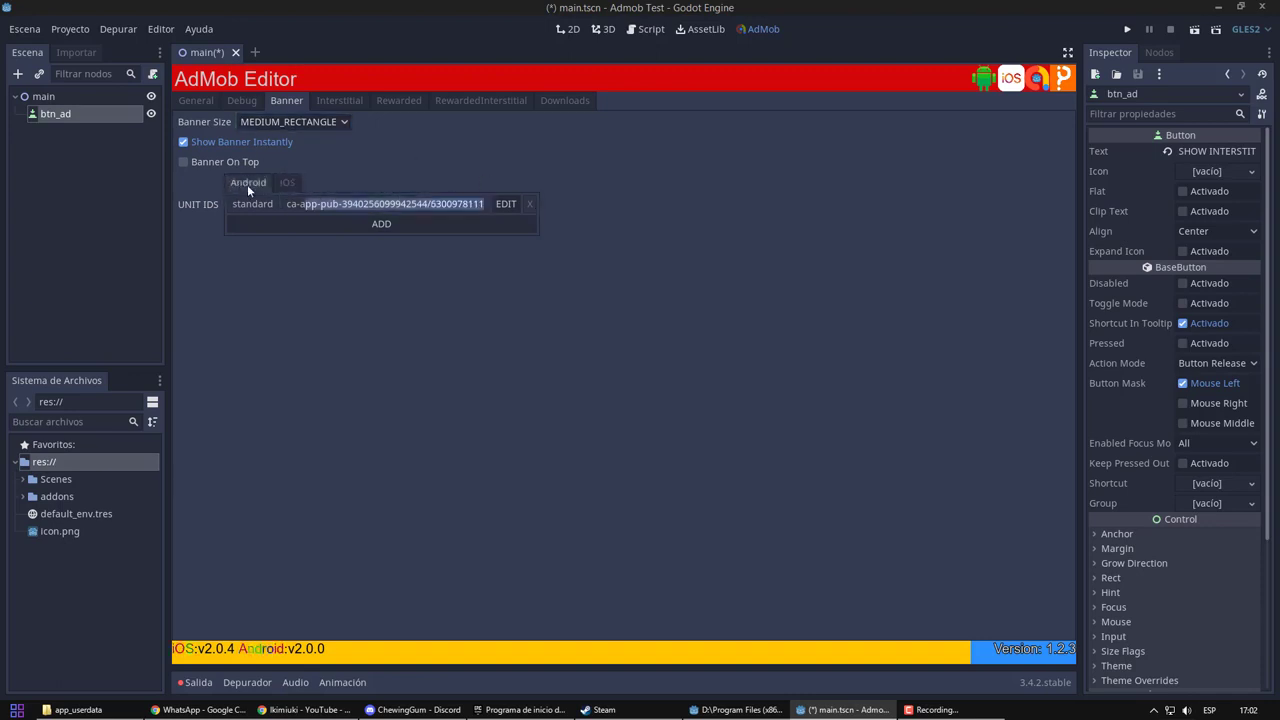
left_click(347, 203)
Inspect the interstitial unit IDs for Android and iOS.
left_click(339, 101)
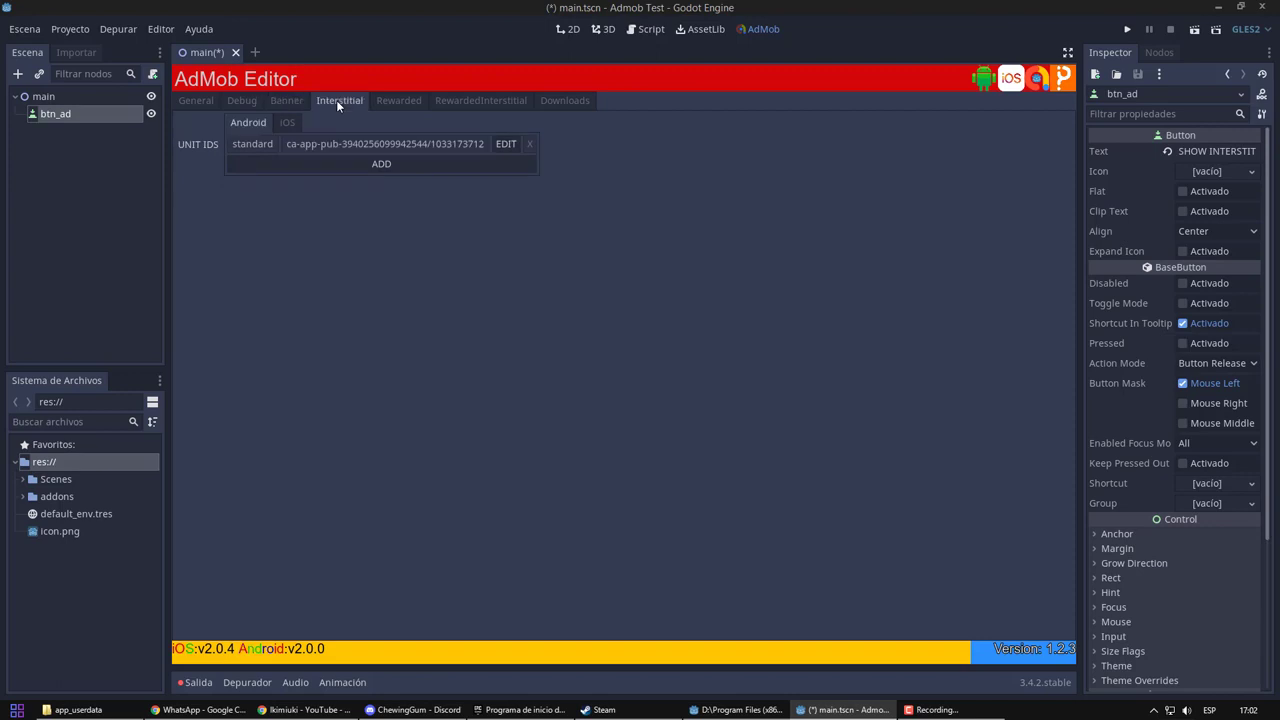
left_click_drag(327, 143, 457, 100)
left_click(289, 122)
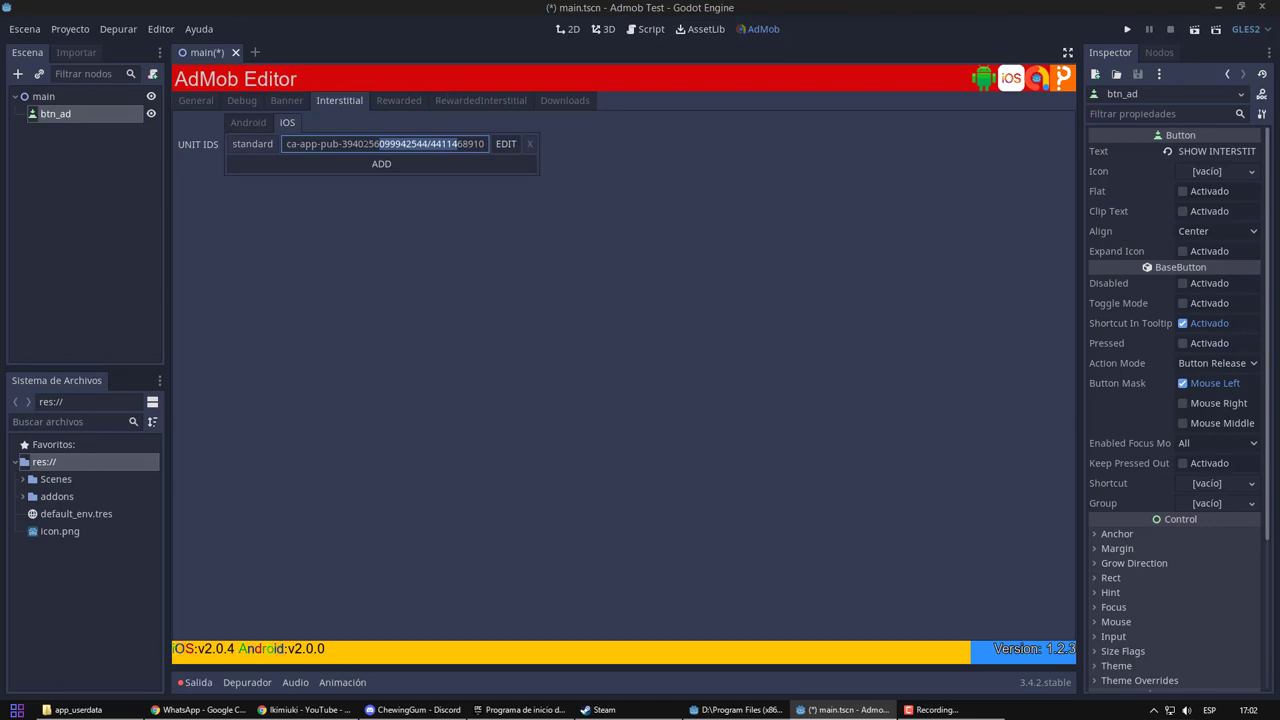
Inspect the rewarded unit IDs for iOS and Android, selecting the Android ID.
left_click(396, 100)
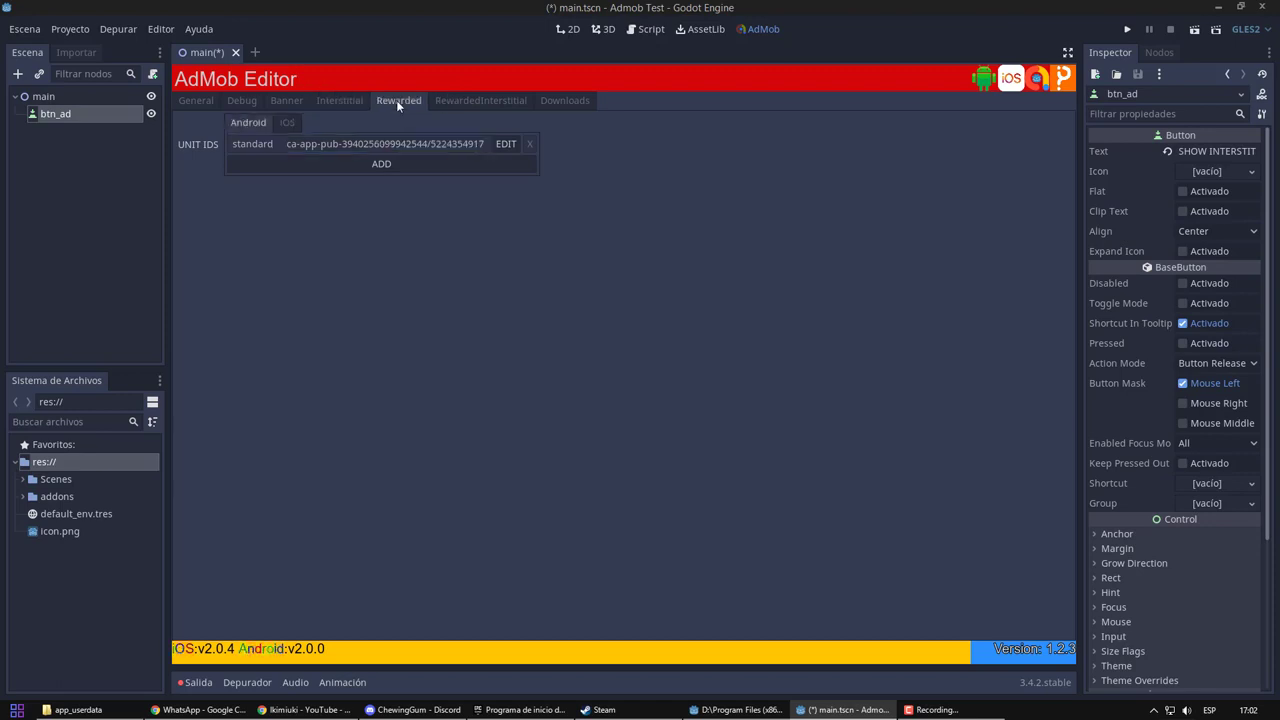
left_click(285, 124)
left_click(248, 123)
left_click_drag(322, 144, 540, 148)
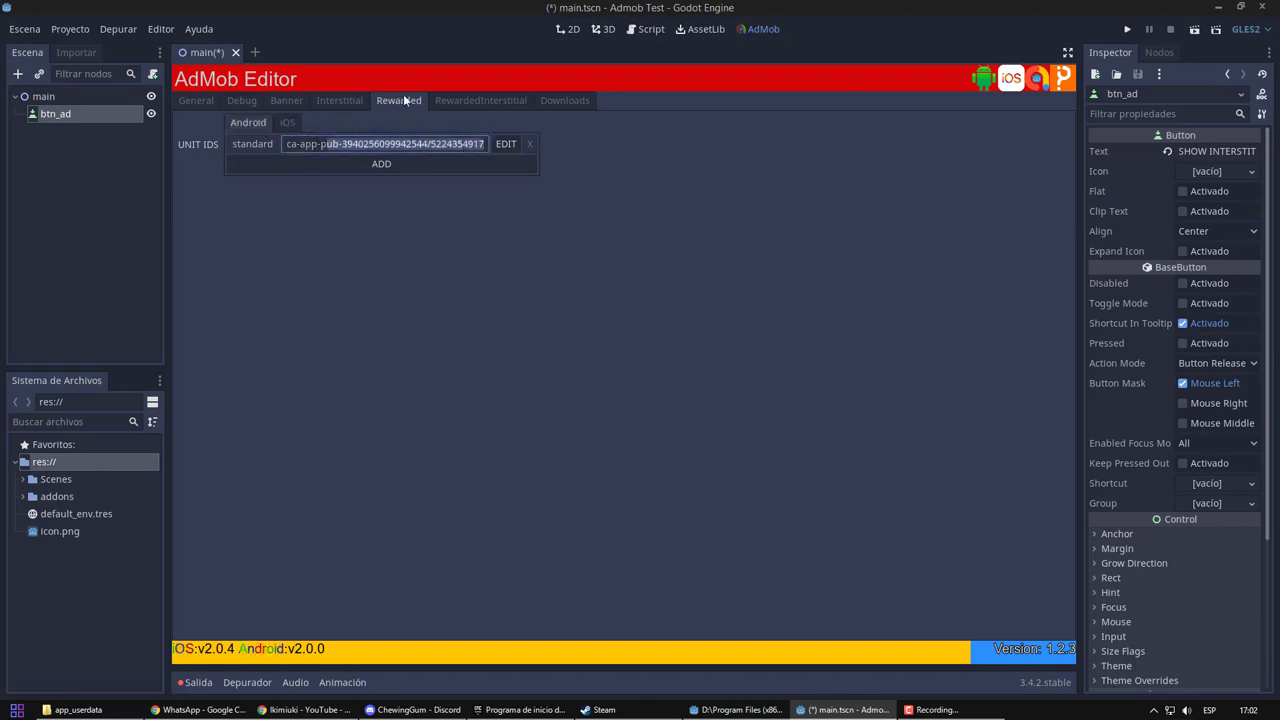
Check the RewardedInterstitial unit ID, then save main.tscn.
left_click(477, 101)
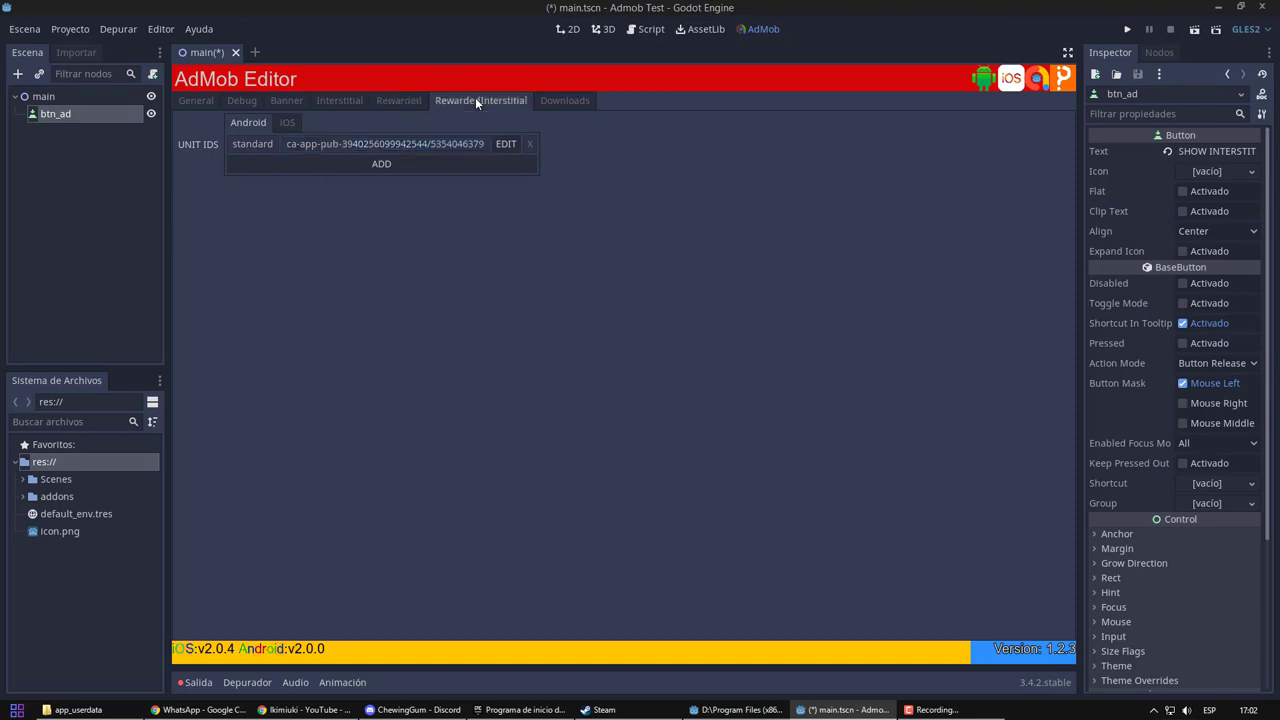
left_click_drag(311, 144, 357, 136)
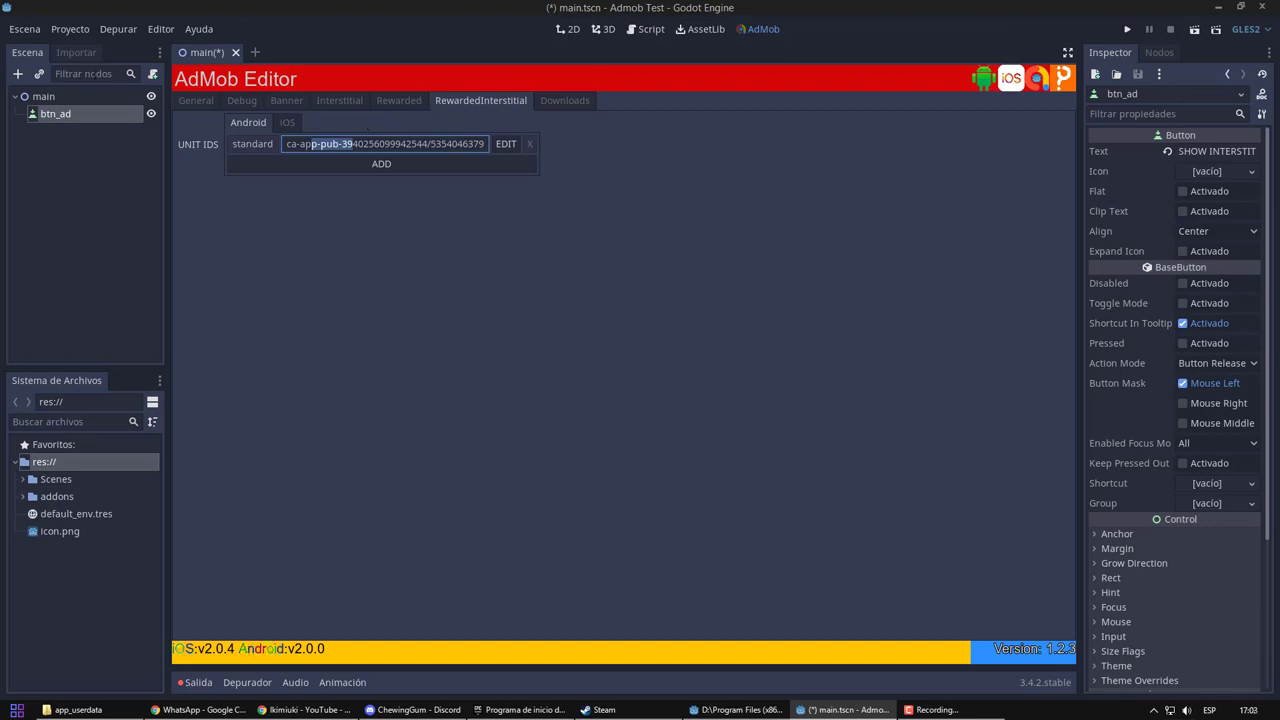
left_click(30, 29)
left_click(71, 136)
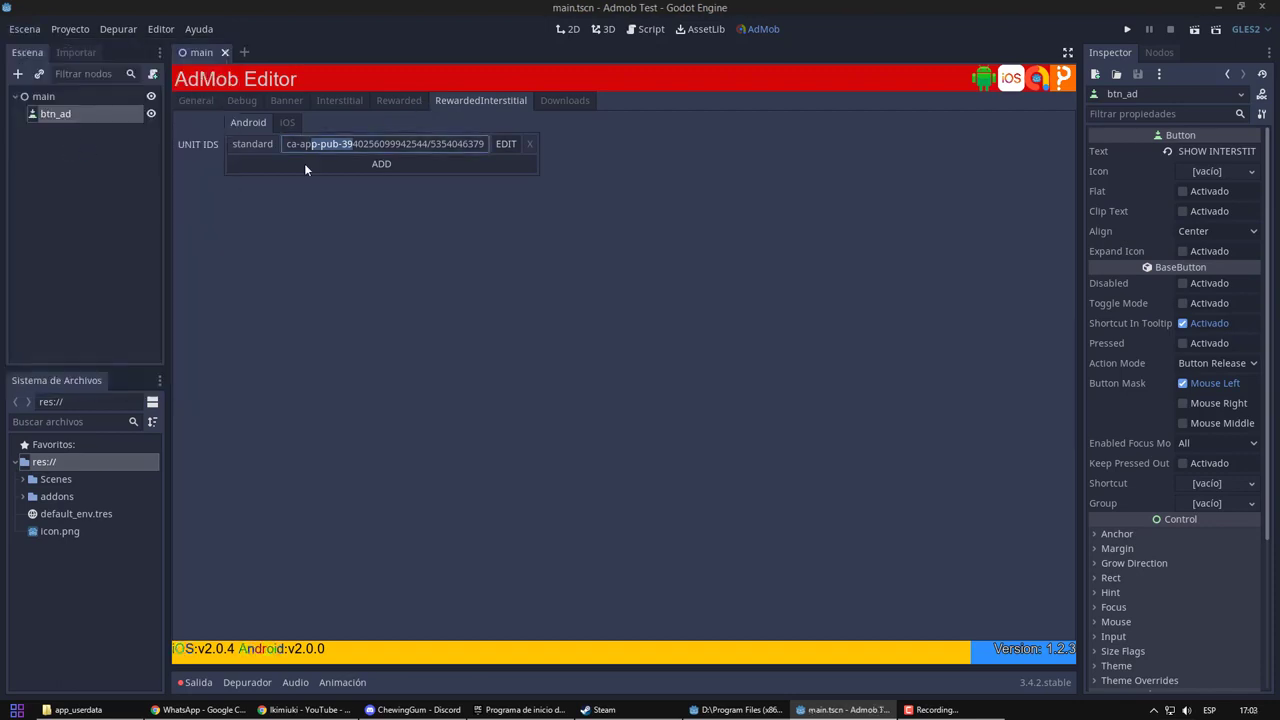
left_click(398, 143)
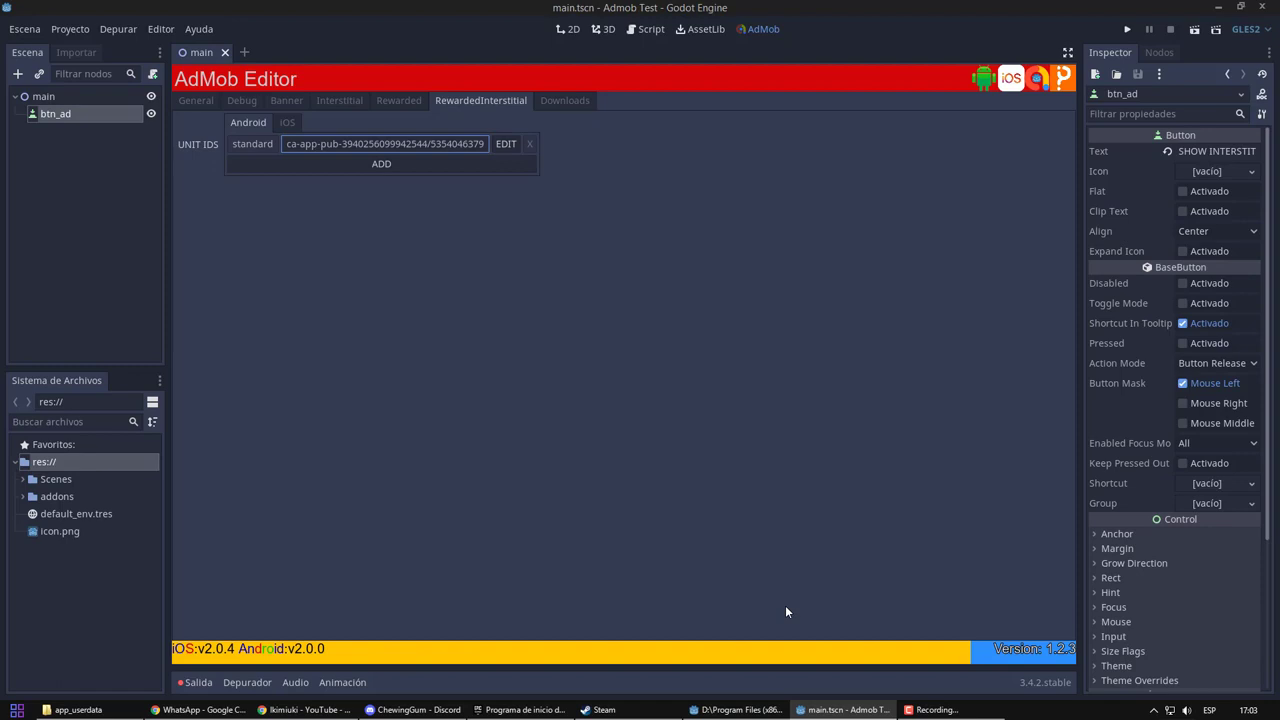
Open the AdMob (3.4) asset details from AssetLib and follow its Ver Archivos GitHub link.
key("ctrl+F4")
left_click(569, 28)
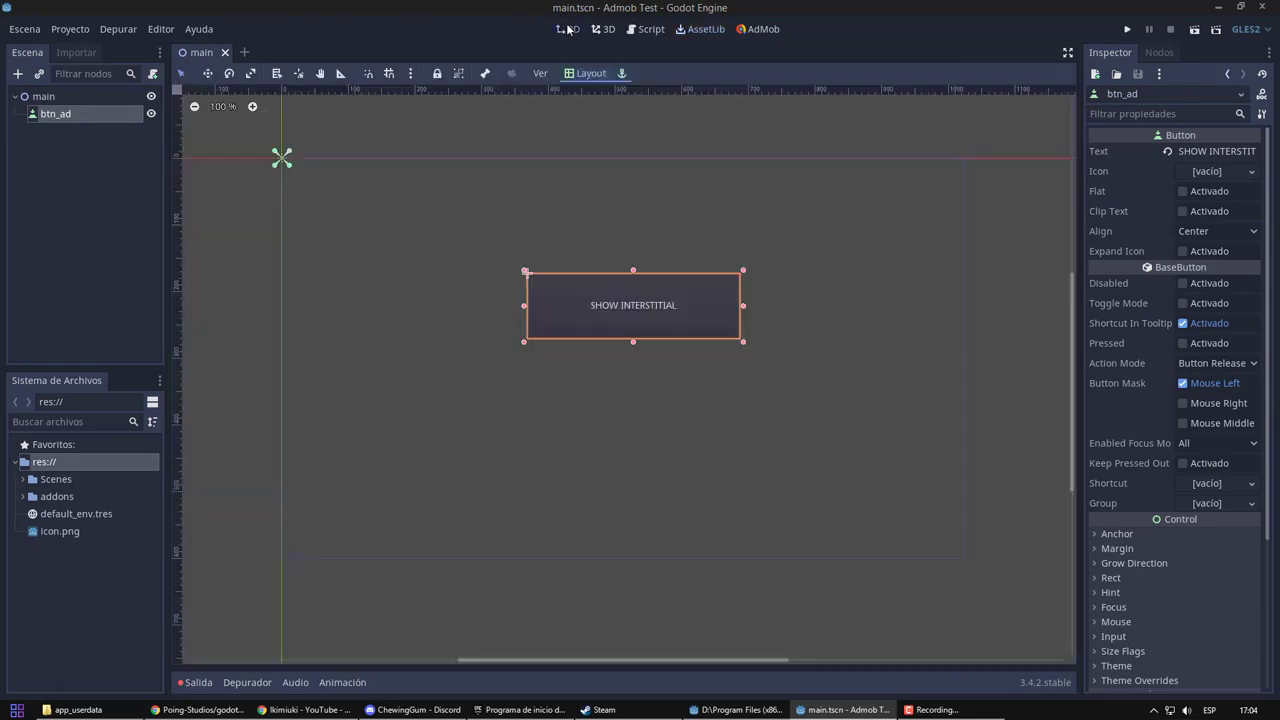
left_click(764, 31)
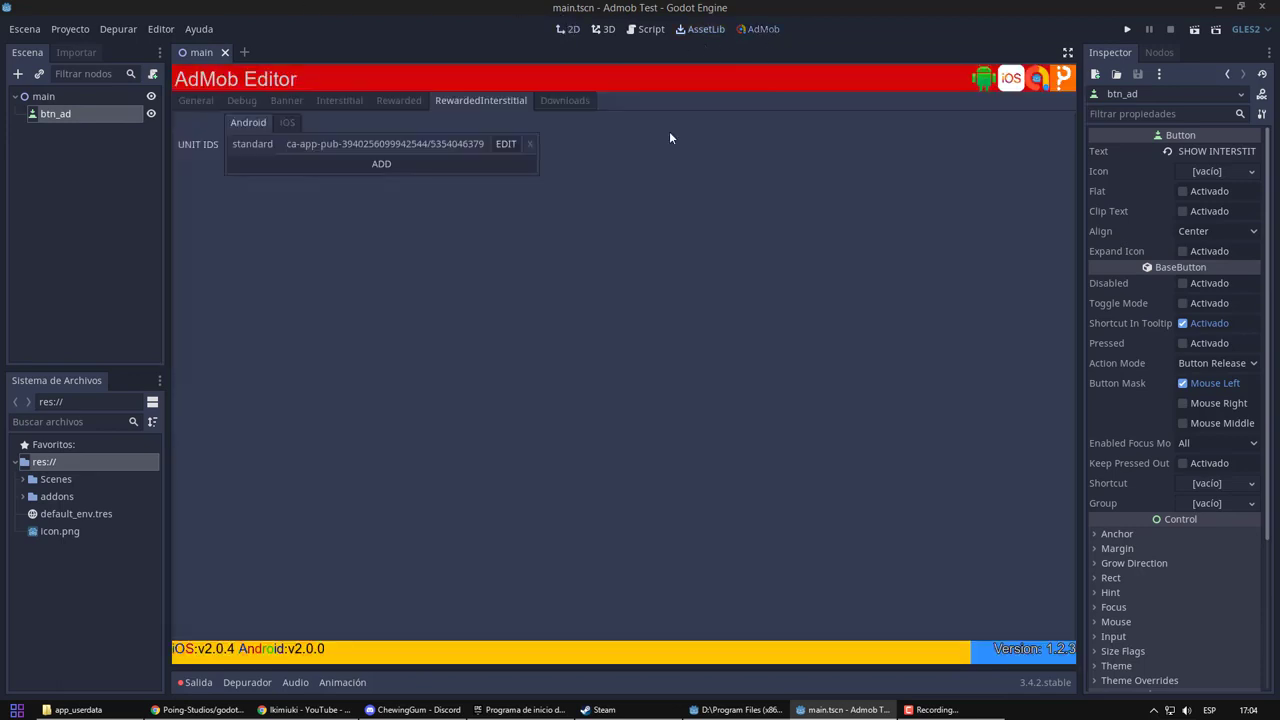
left_click(720, 31)
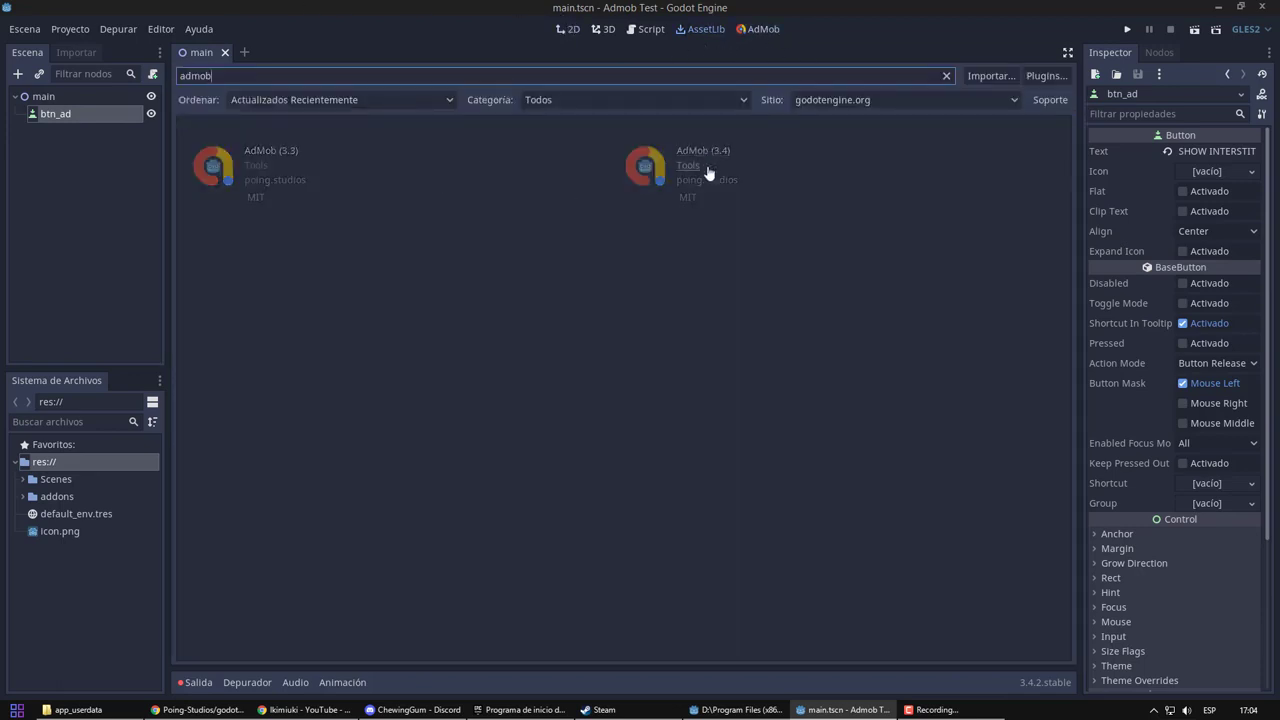
left_click(703, 150)
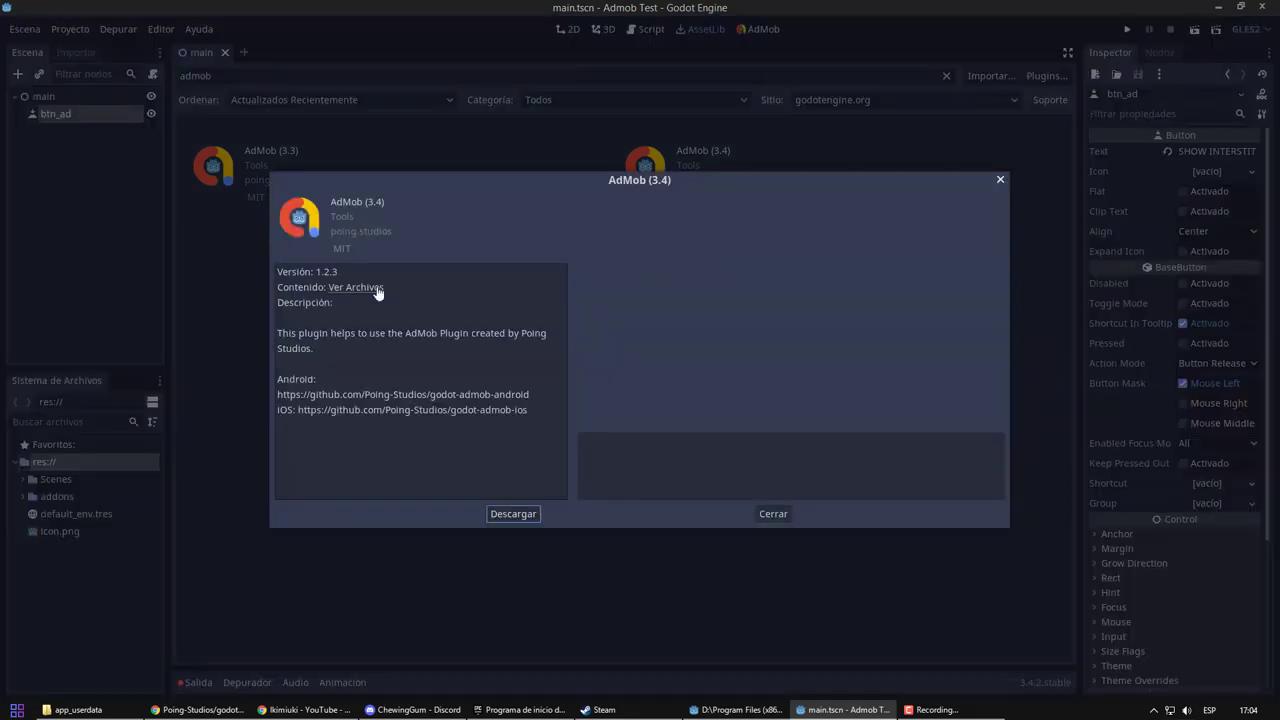
left_click(370, 288)
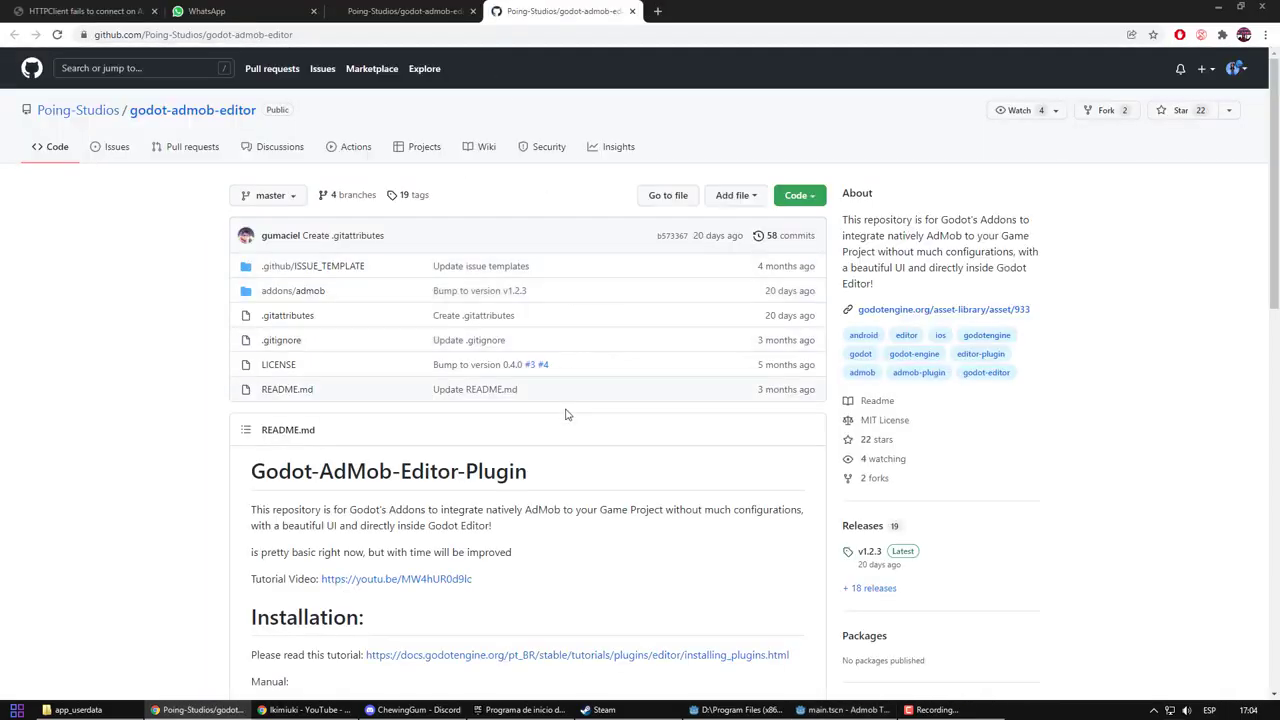
Open the godot-admob-android repository linked in the README.
scroll(560, 480, "down", 5)
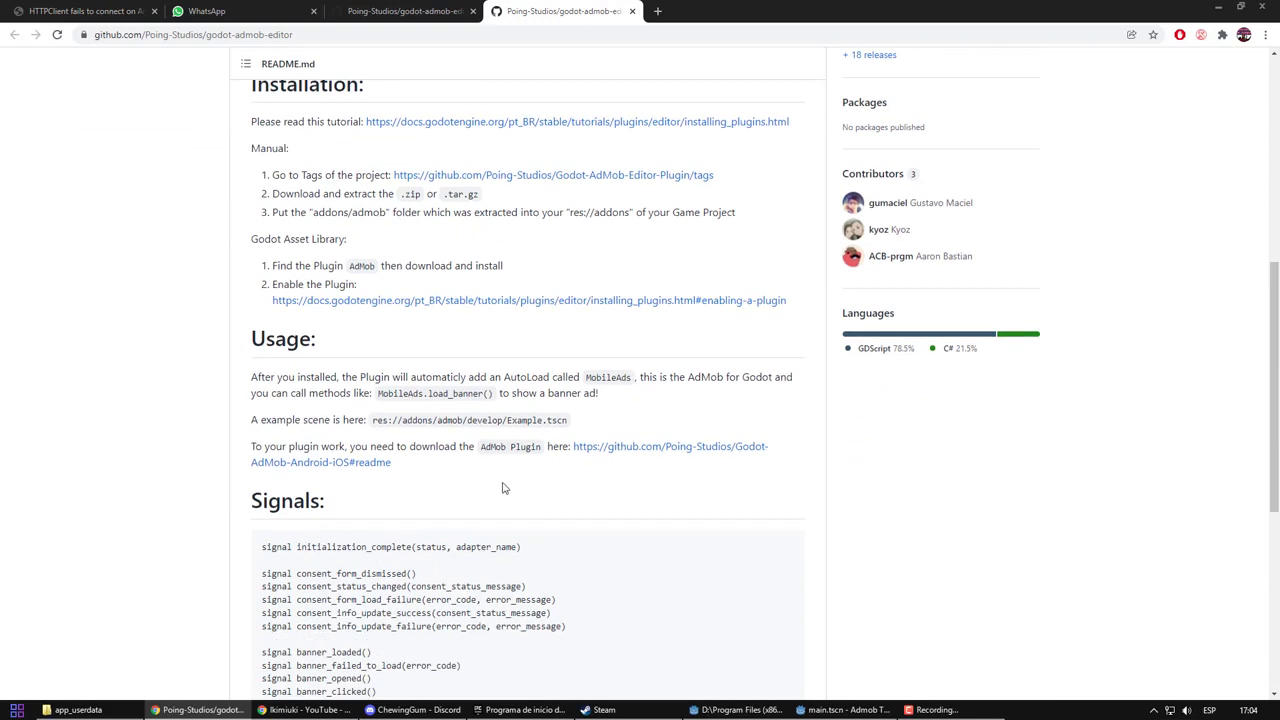
left_click(674, 446)
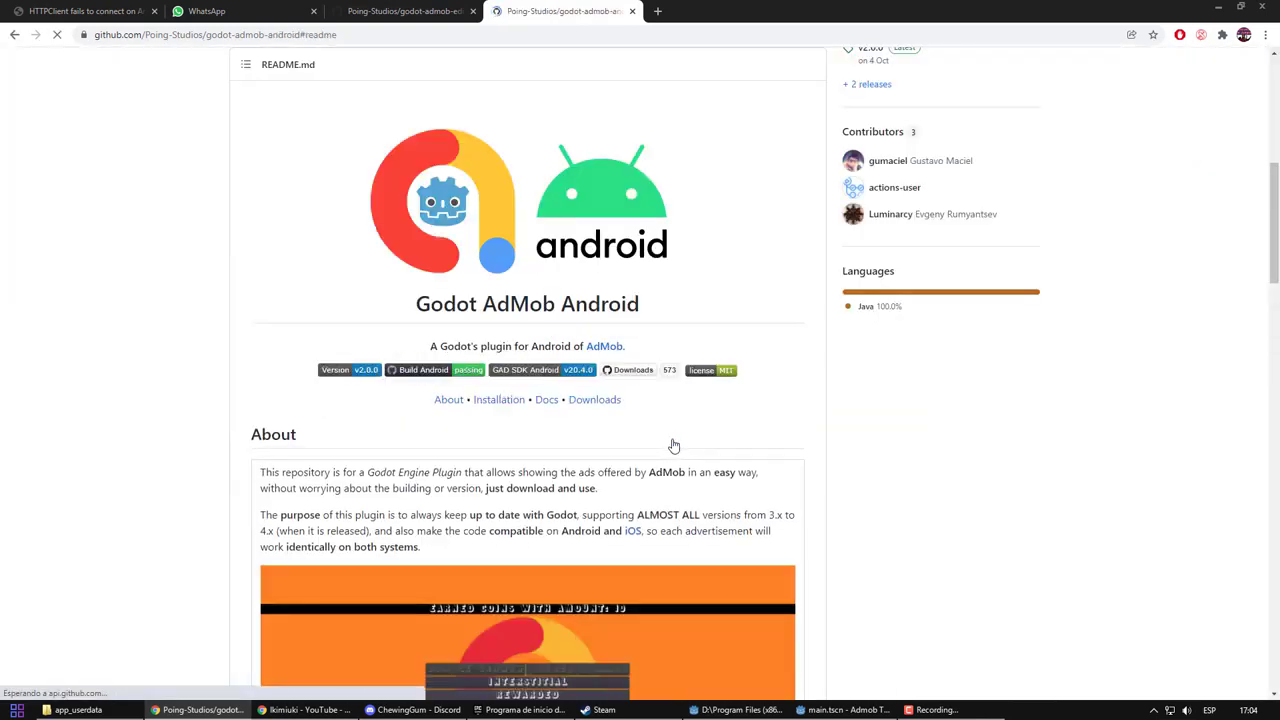
scroll(676, 450, "down", 5)
scroll(676, 450, "down", 5)
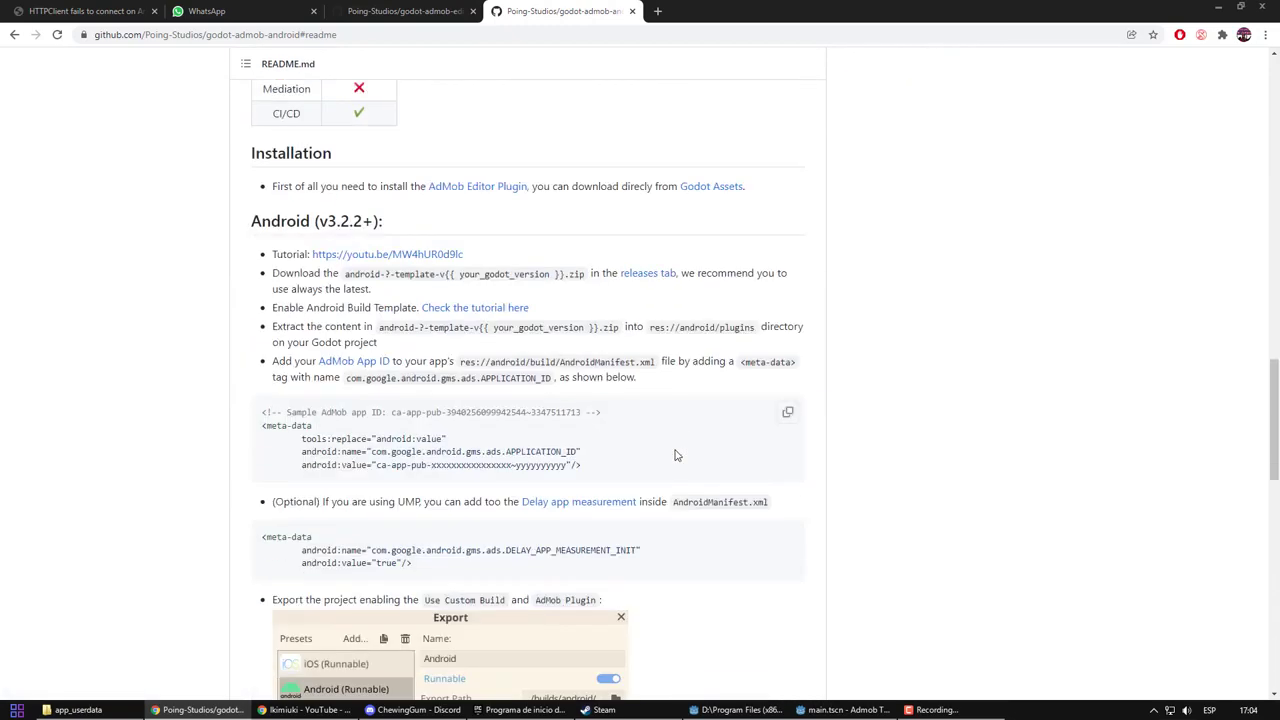
scroll(871, 500, "up", 15)
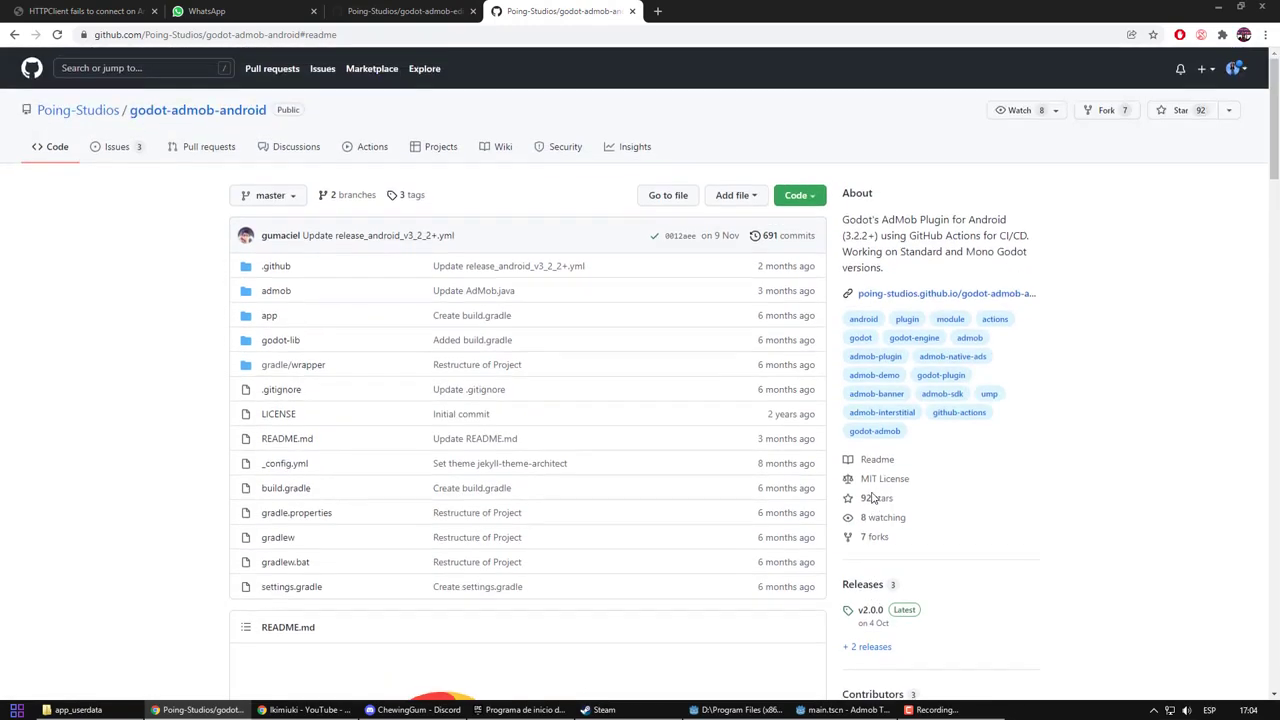
scroll(871, 498, "down", 2)
Download android-standard-template-v3.4.zip from the plugin's latest release.
left_click(873, 388)
scroll(691, 371, "down", 3)
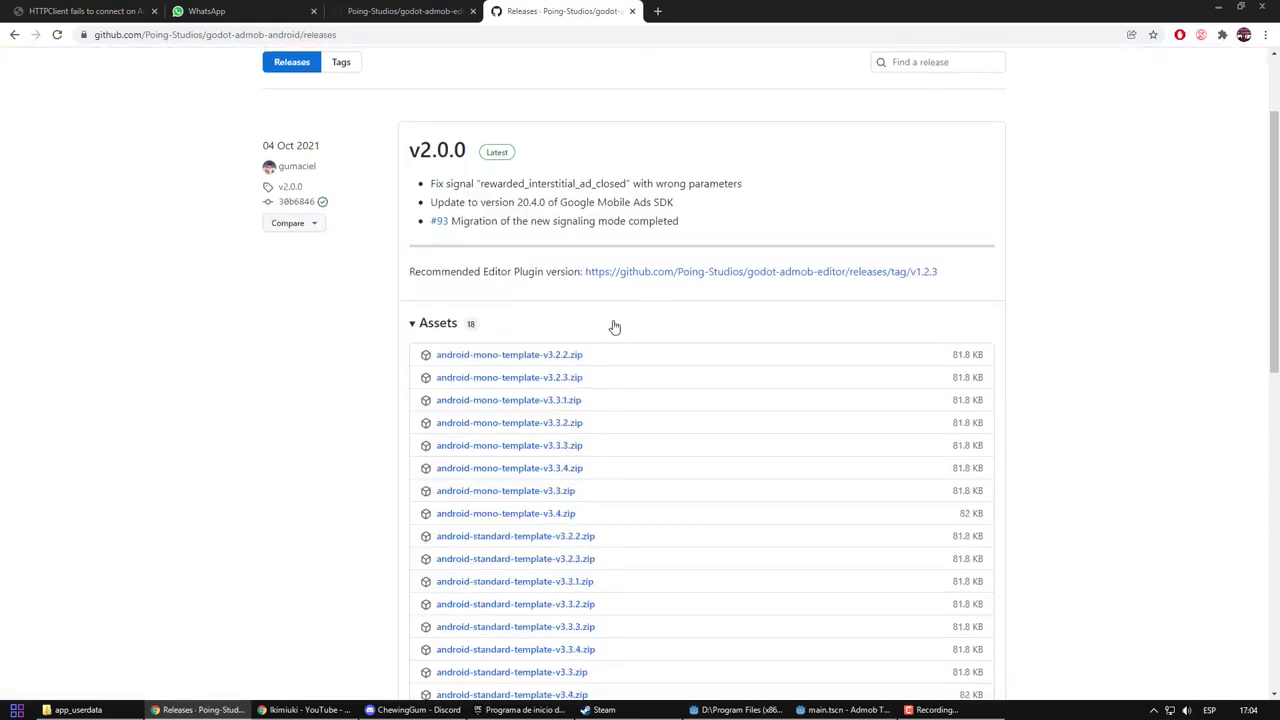
scroll(617, 449, "down", 1)
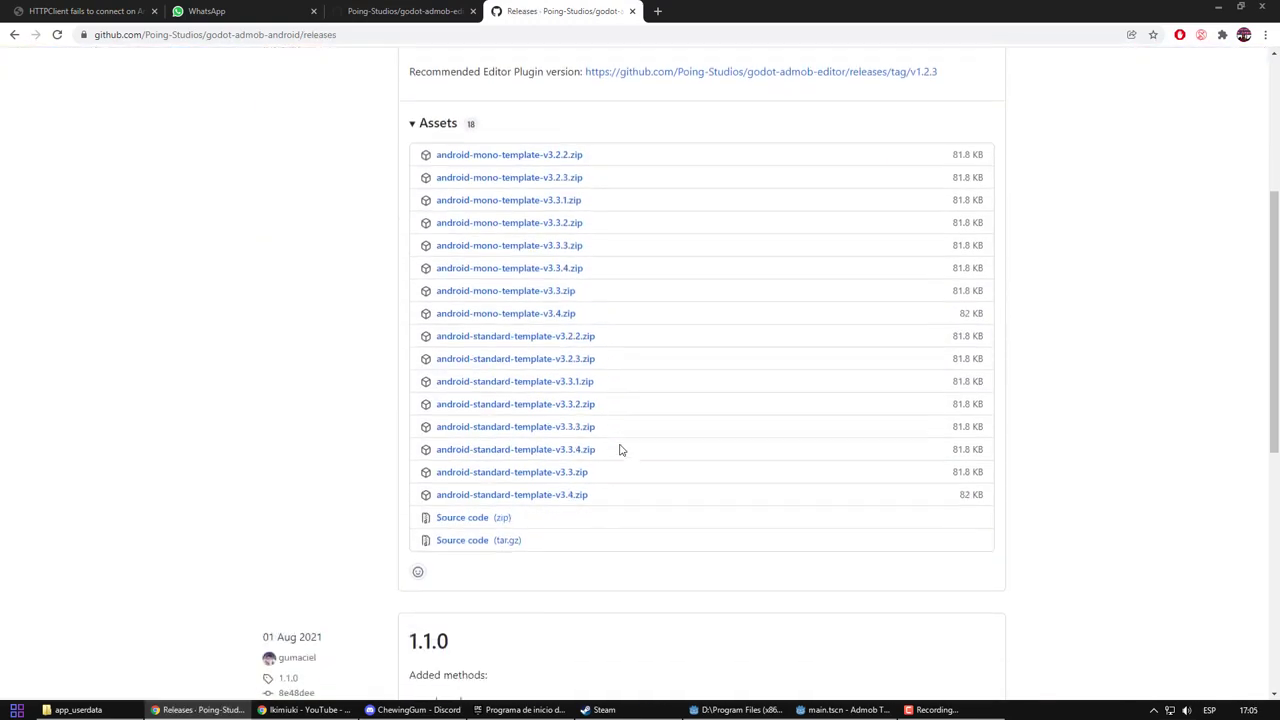
left_click(577, 494)
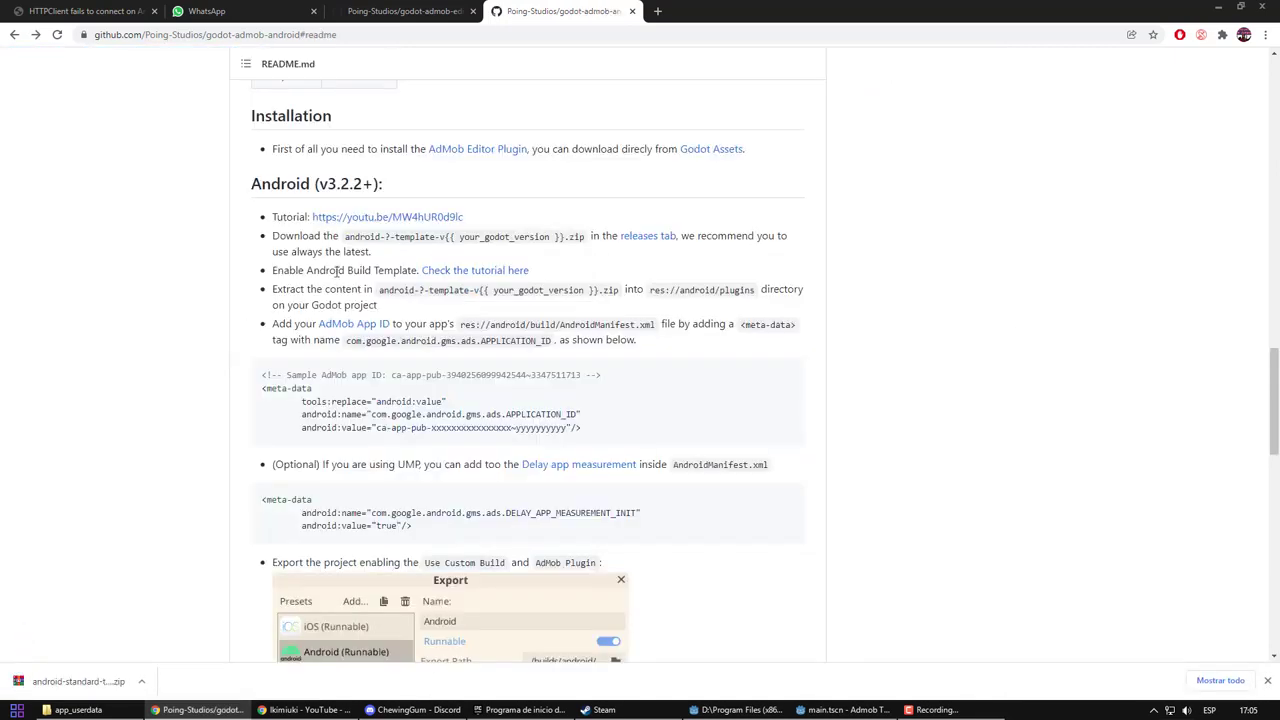
Add an Android export preset with Use Custom Build enabled.
left_click(843, 709)
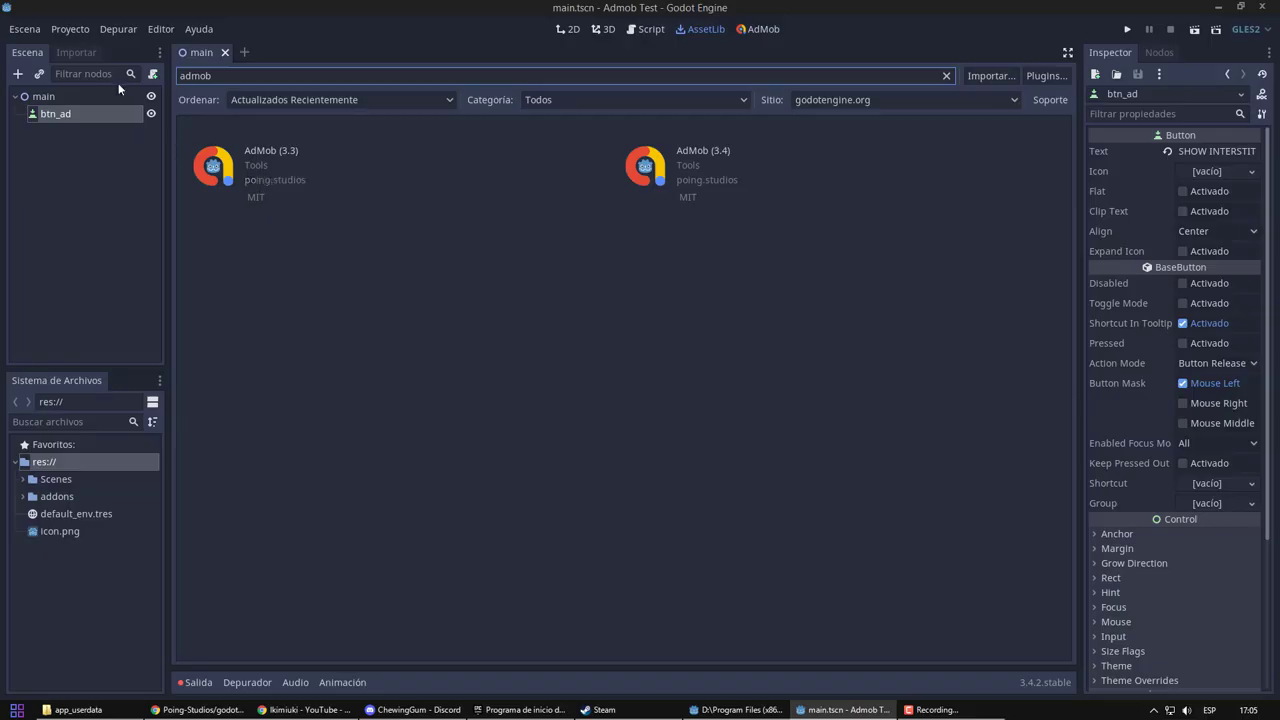
left_click(70, 29)
left_click(72, 110)
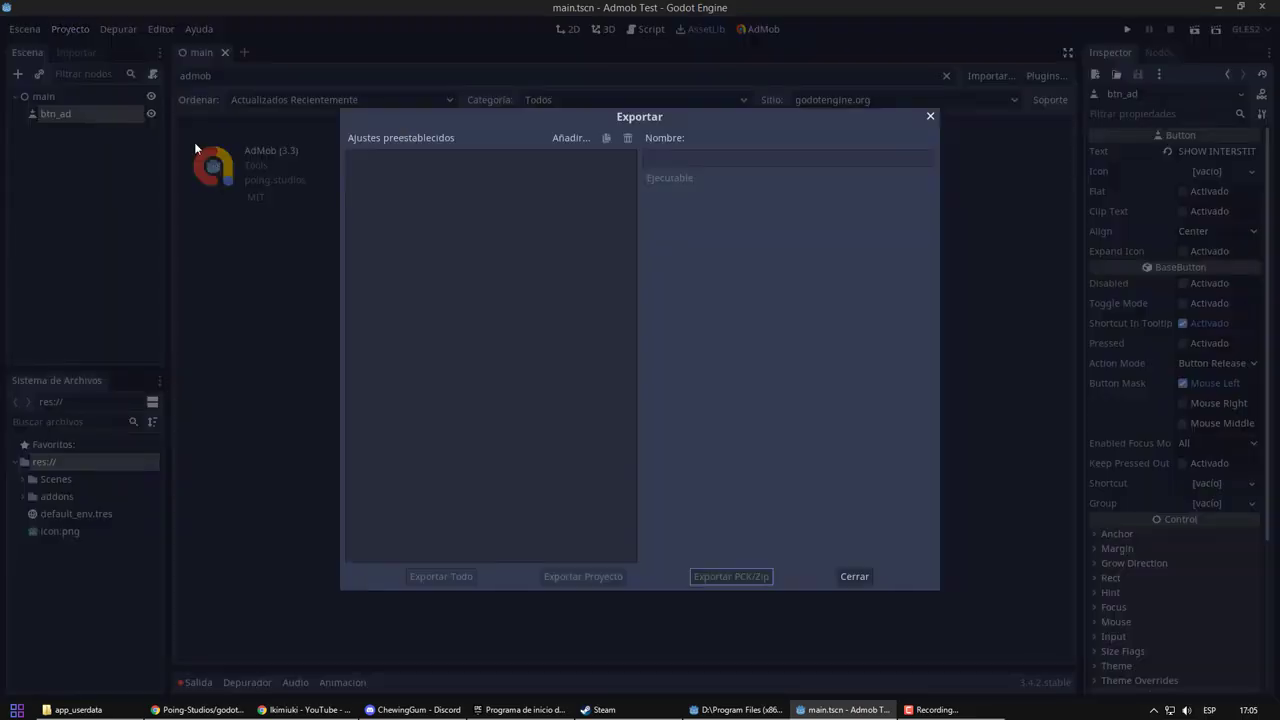
left_click(578, 137)
left_click(576, 168)
left_click(795, 297)
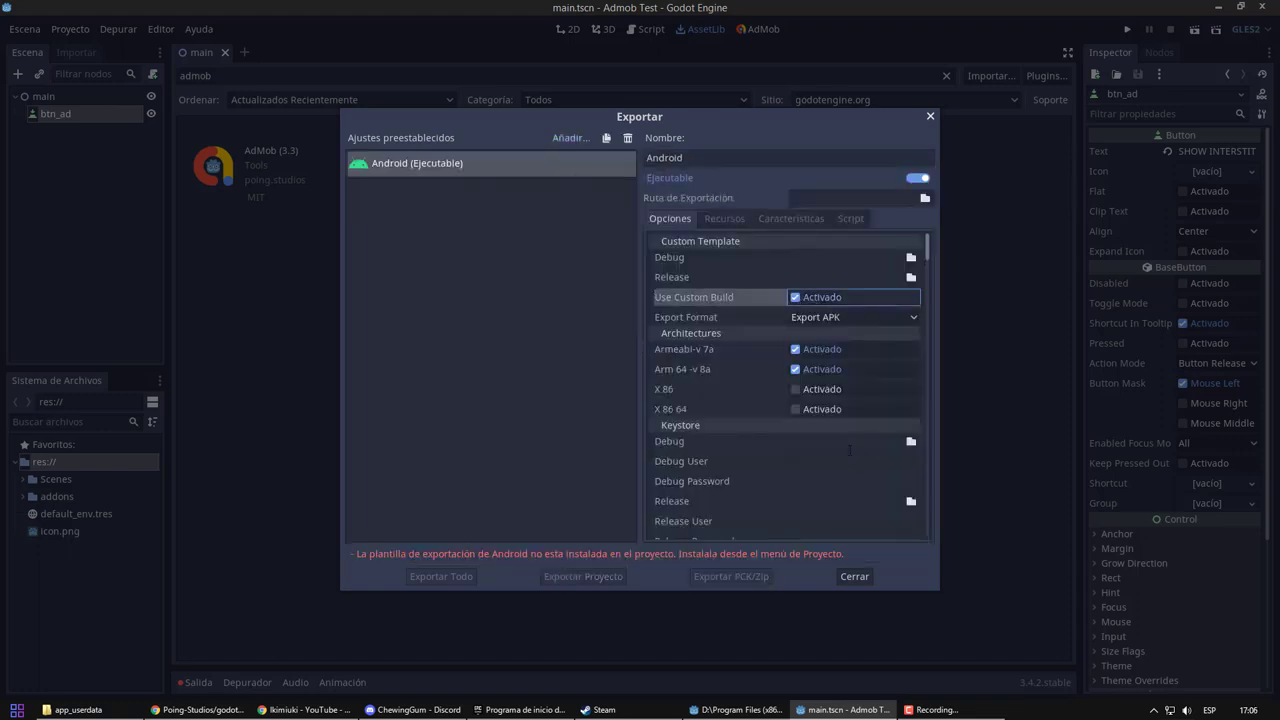
left_click(853, 577)
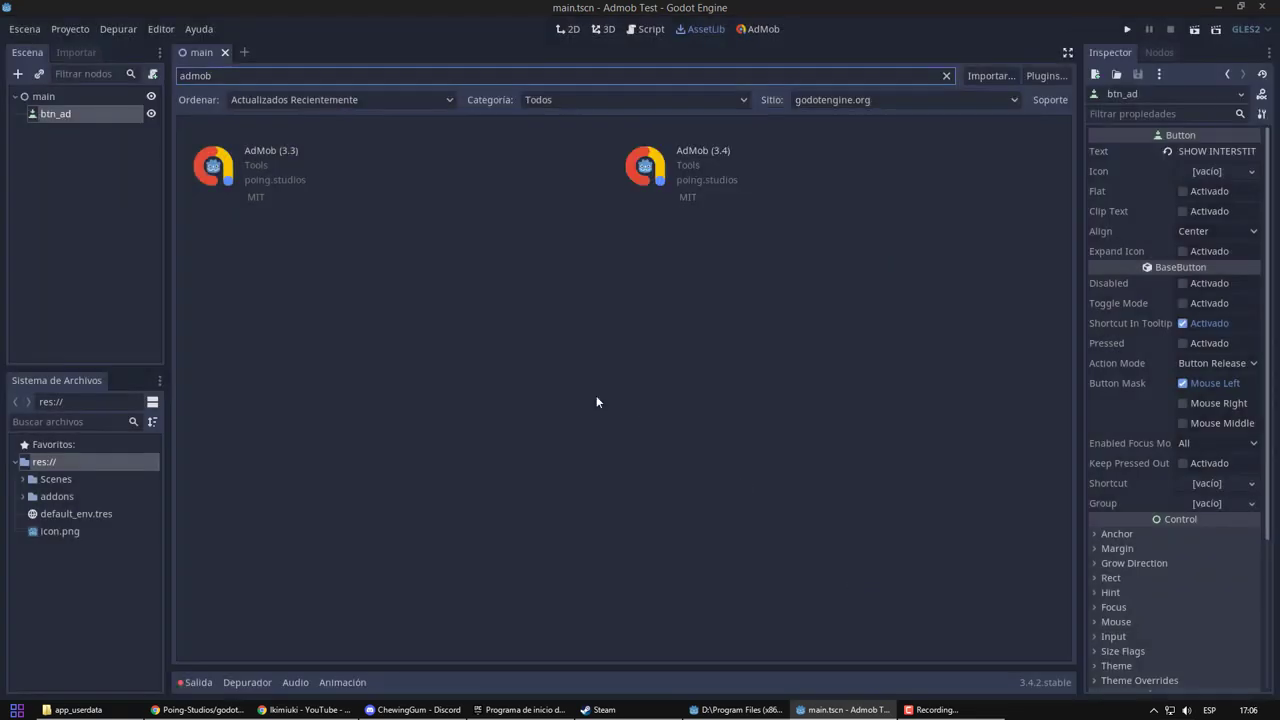
Install the Android build template into the project.
left_click(69, 29)
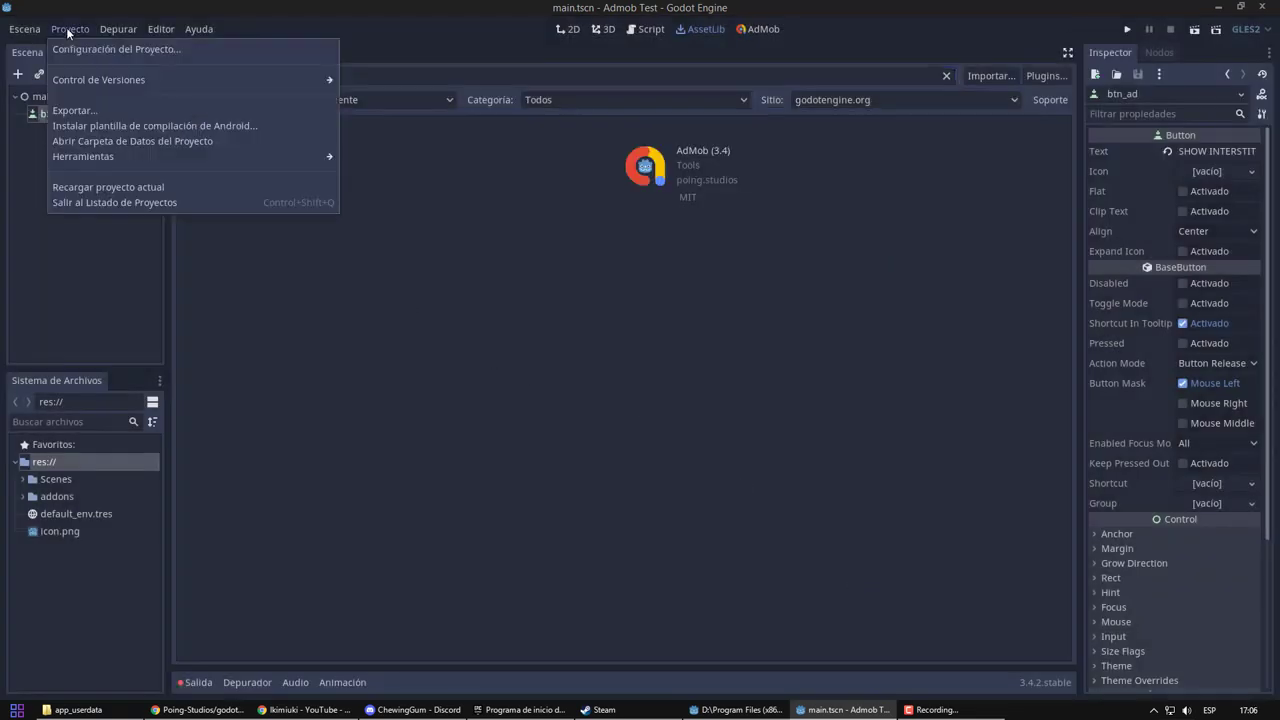
left_click(118, 126)
left_click(478, 382)
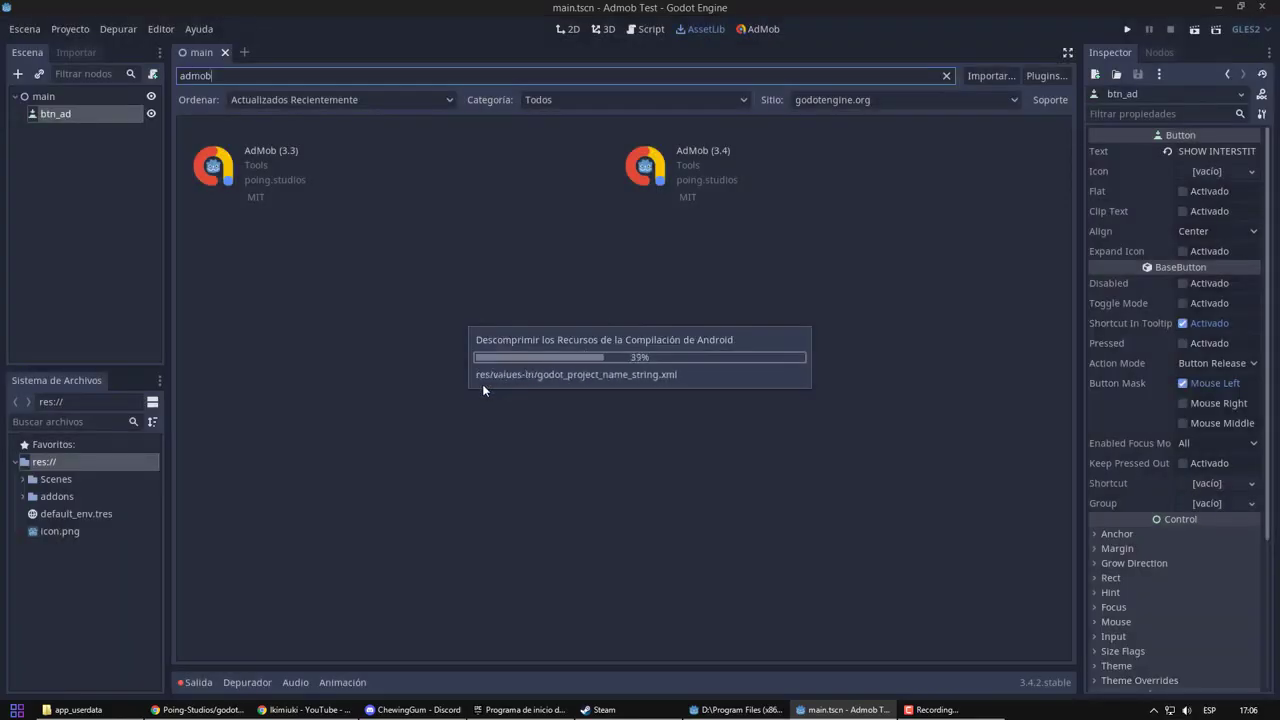
left_click(197, 709)
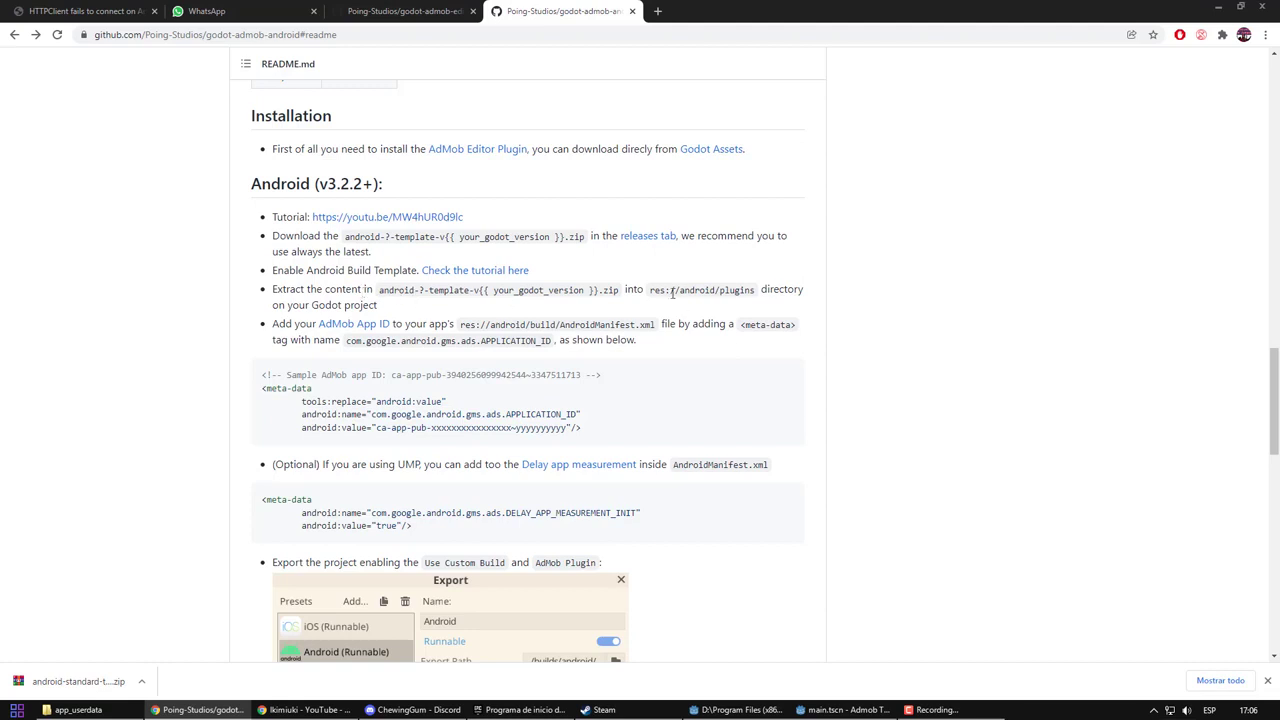
Drop admob.gdap, admob-debug.aar and admob-release.aar from the zip into the Admob Test android/plugins folder.
left_click_drag(650, 292, 762, 292)
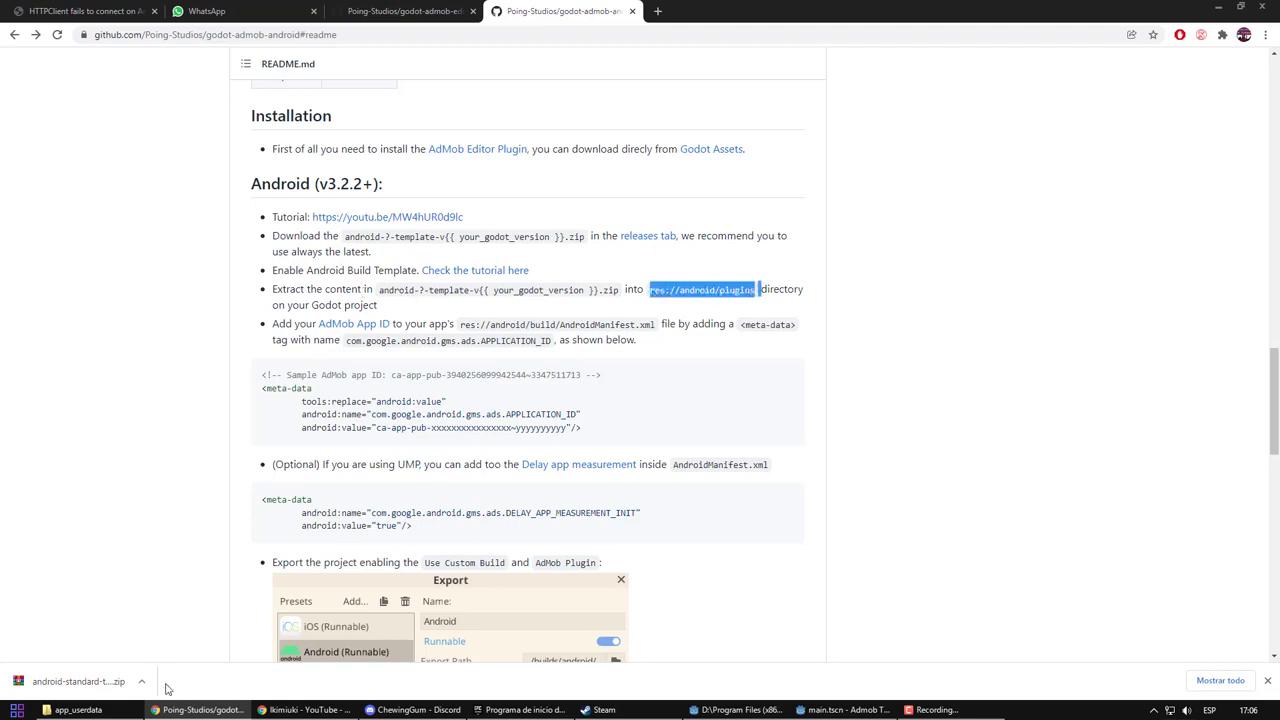
left_click(120, 709)
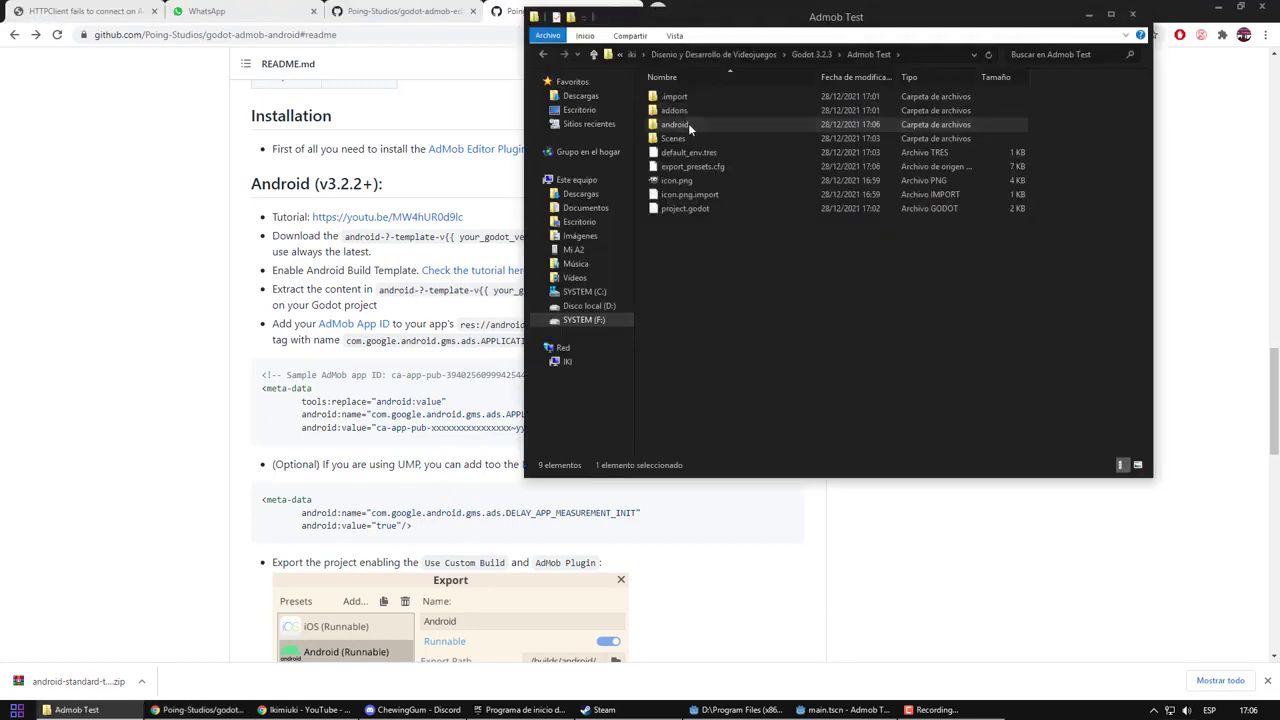
double_click(688, 123)
double_click(682, 109)
left_click(78, 681)
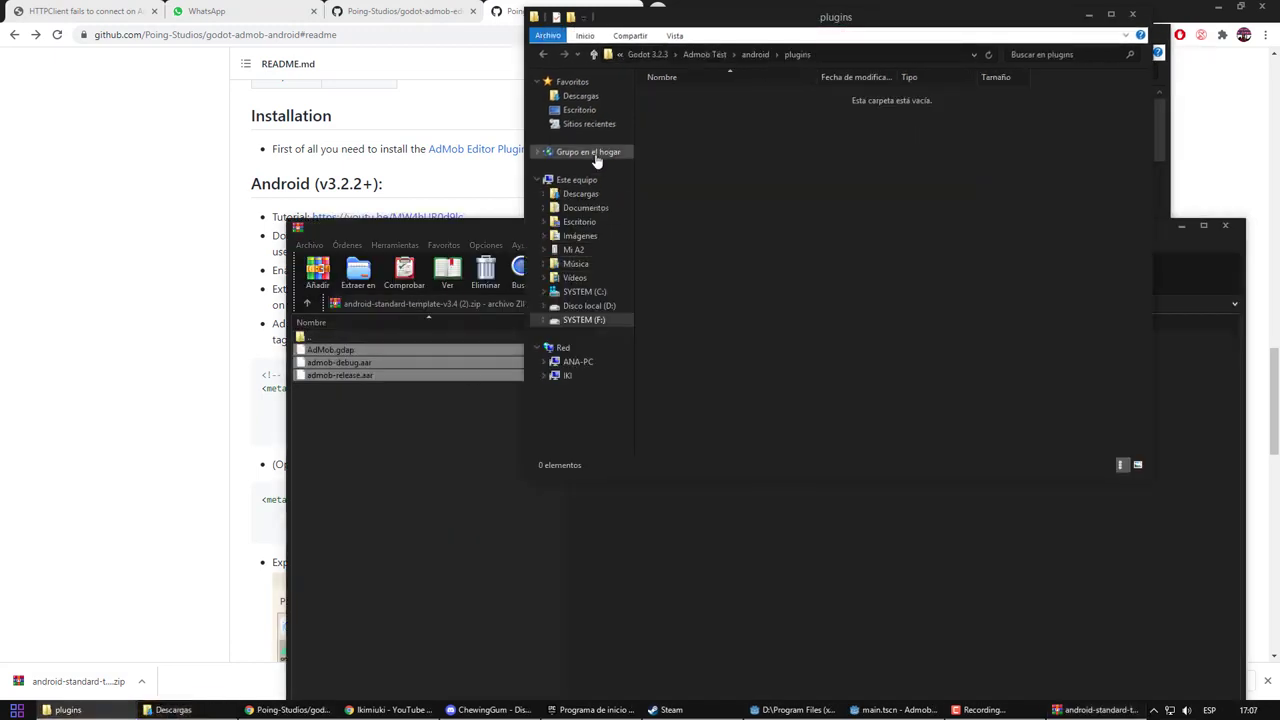
left_click_drag(363, 381, 766, 175)
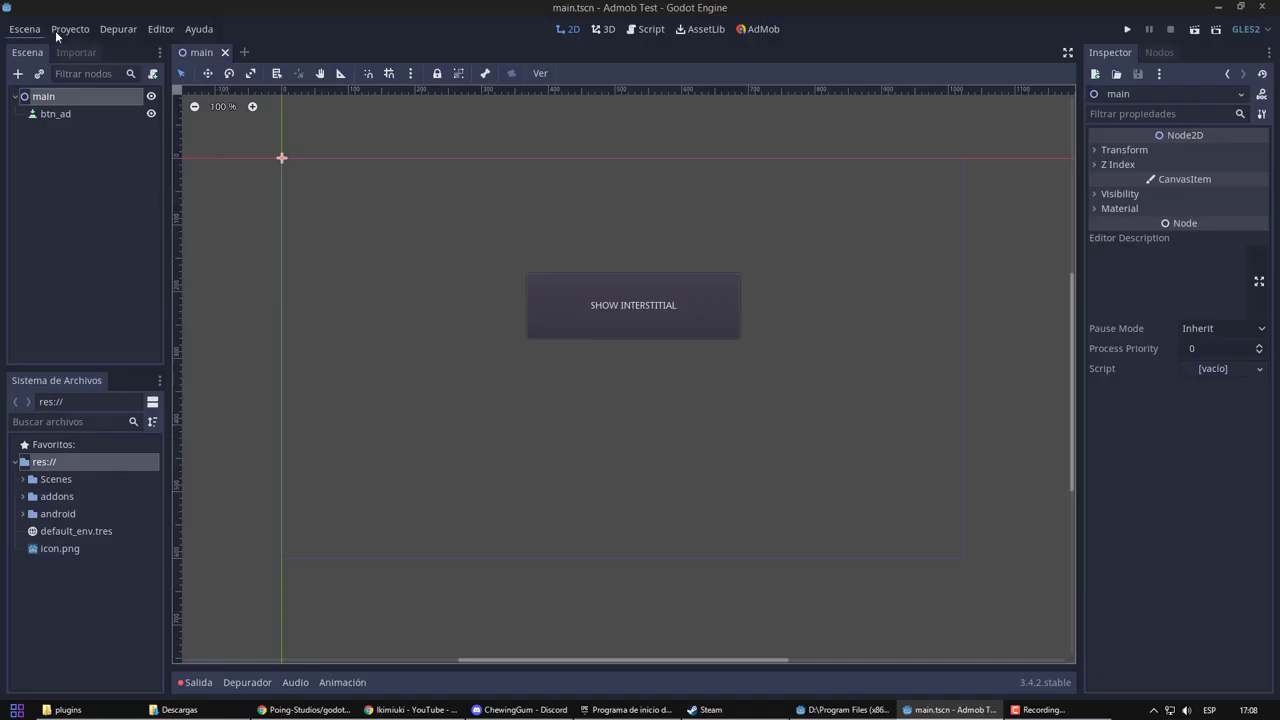
Open the res://addons/admob/test/Example.tscn scene.
left_click(25, 29)
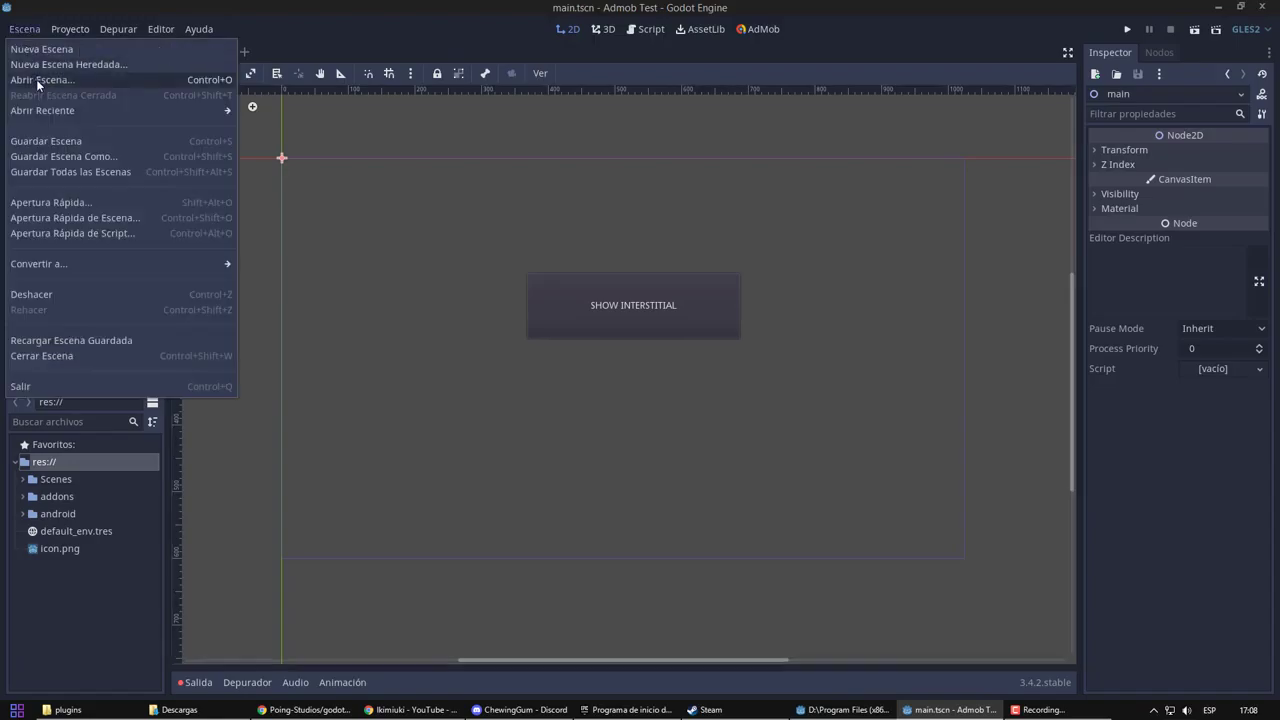
left_click(36, 79)
left_click(207, 114)
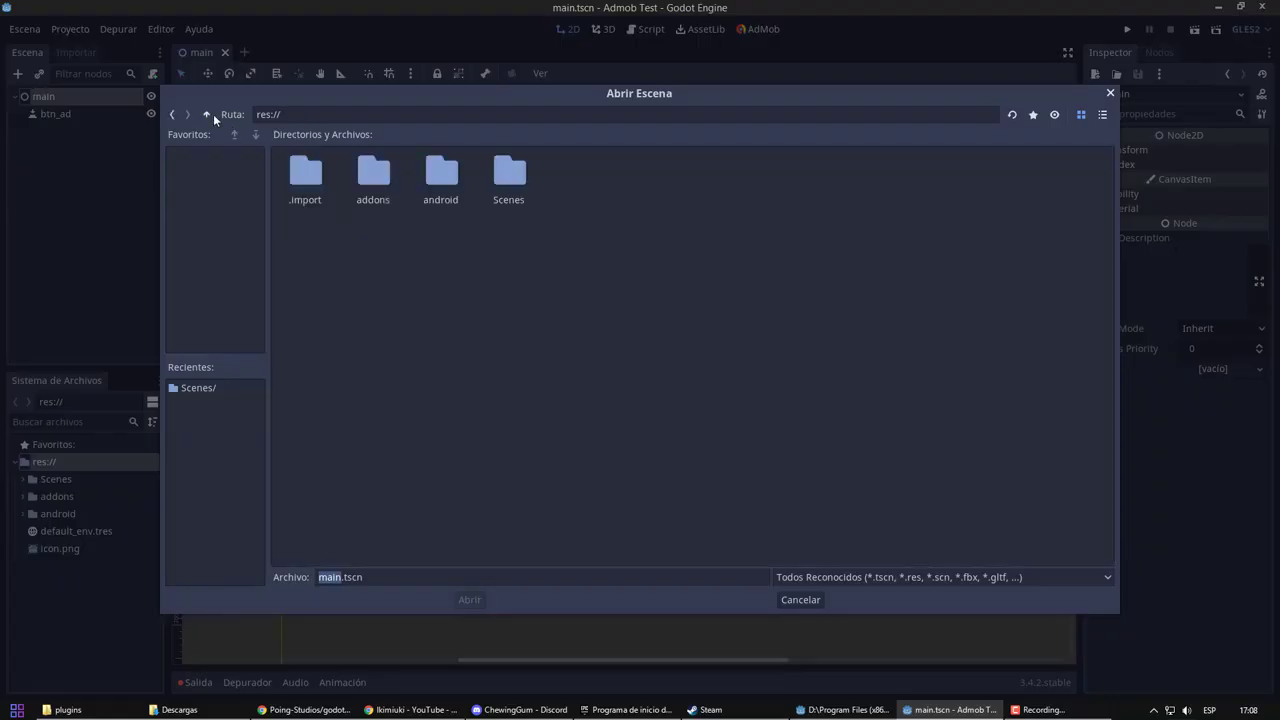
double_click(374, 174)
double_click(308, 174)
double_click(509, 177)
double_click(300, 174)
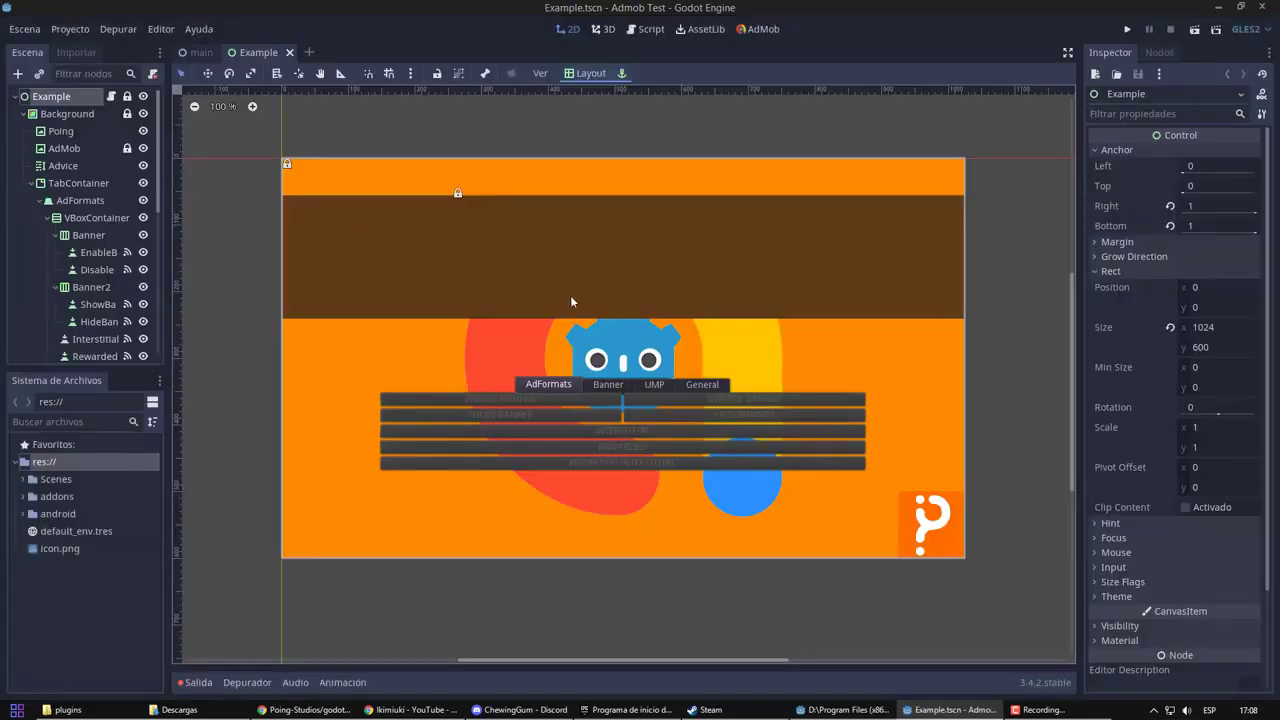
scroll(630, 432, "up", 3)
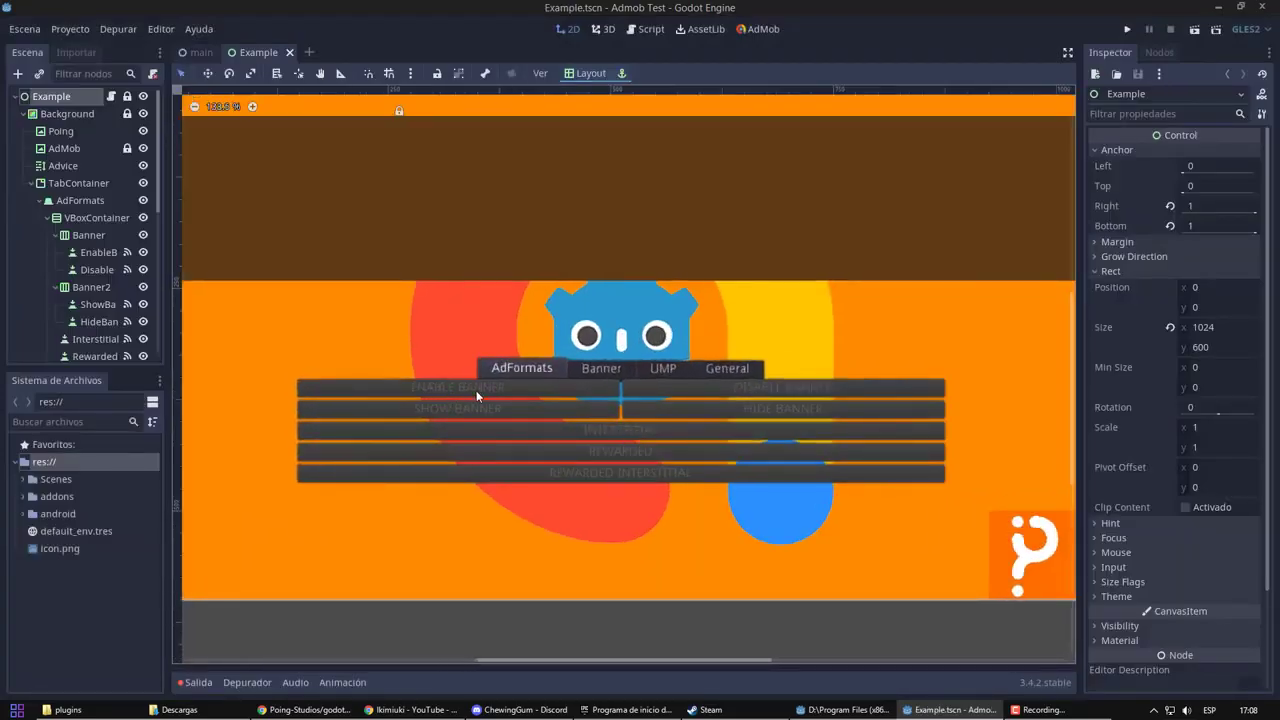
scroll(785, 397, "down", 3)
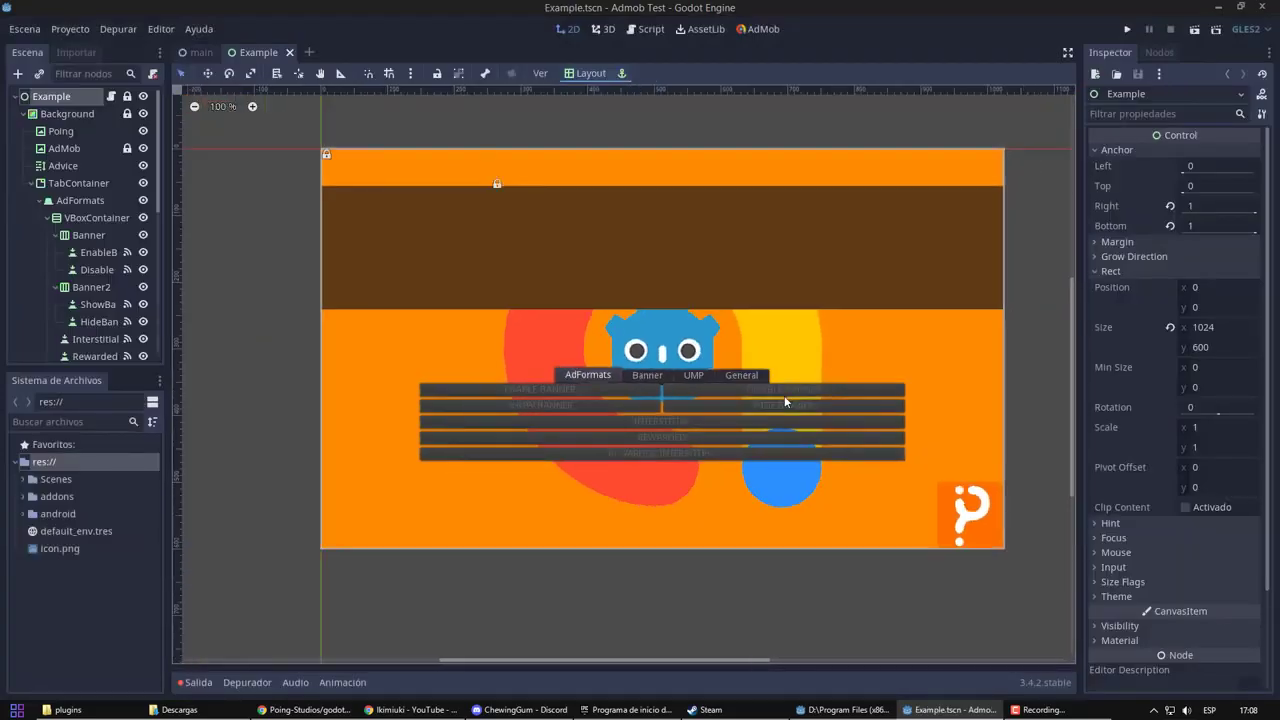
Run the project and switch between the demo's Banner and General tabs.
left_click(1123, 35)
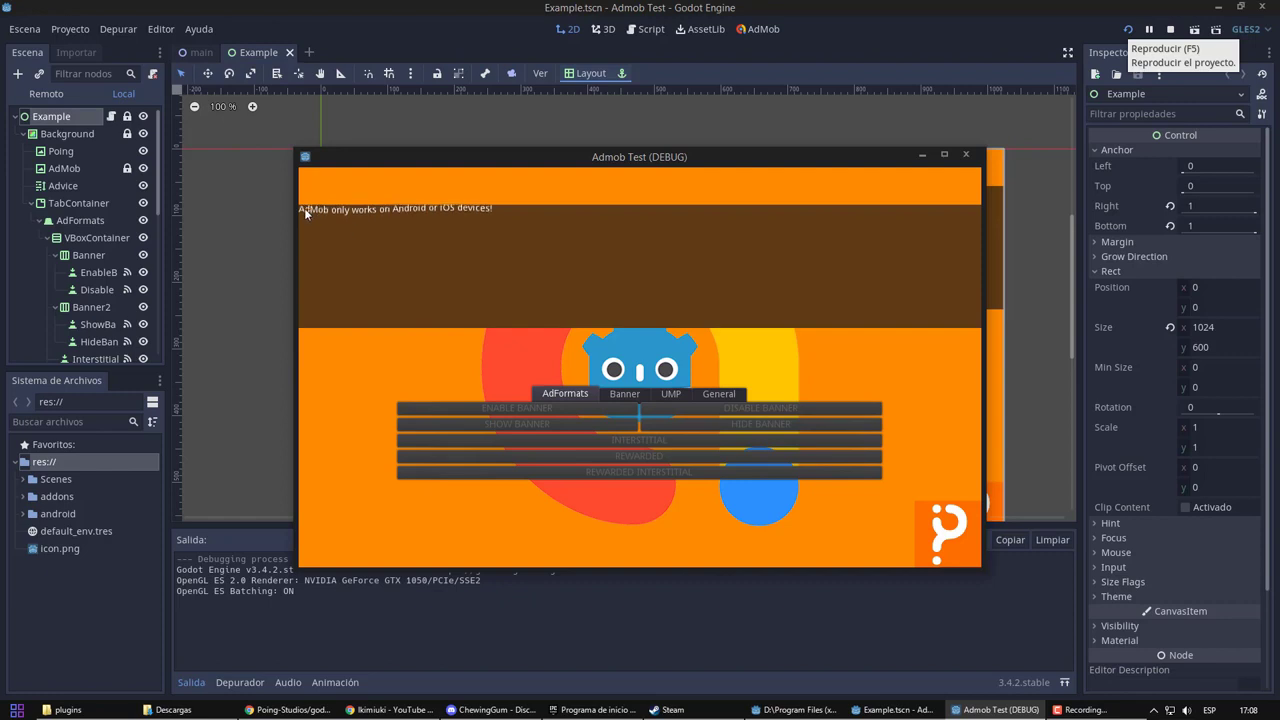
left_click(624, 393)
left_click(718, 393)
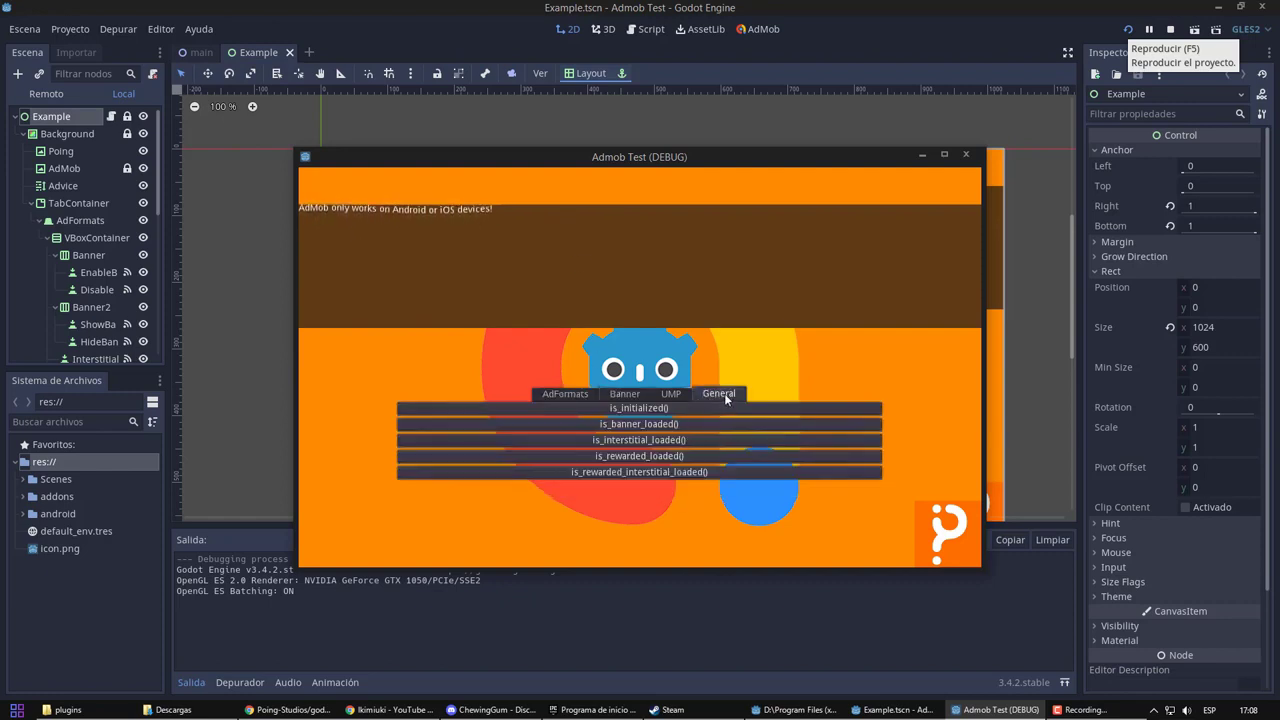
left_click(624, 393)
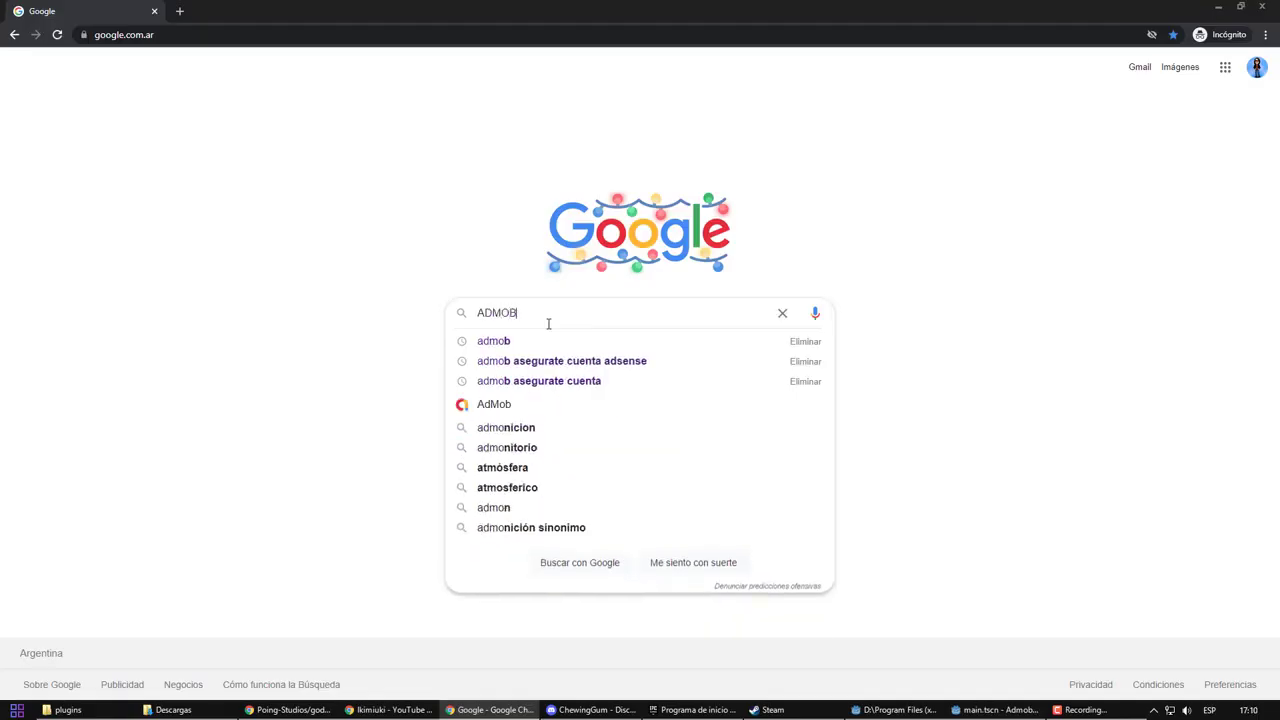
Search for ADMOB, sign in with the current account, and choose Add app under Apps.
key("Return")
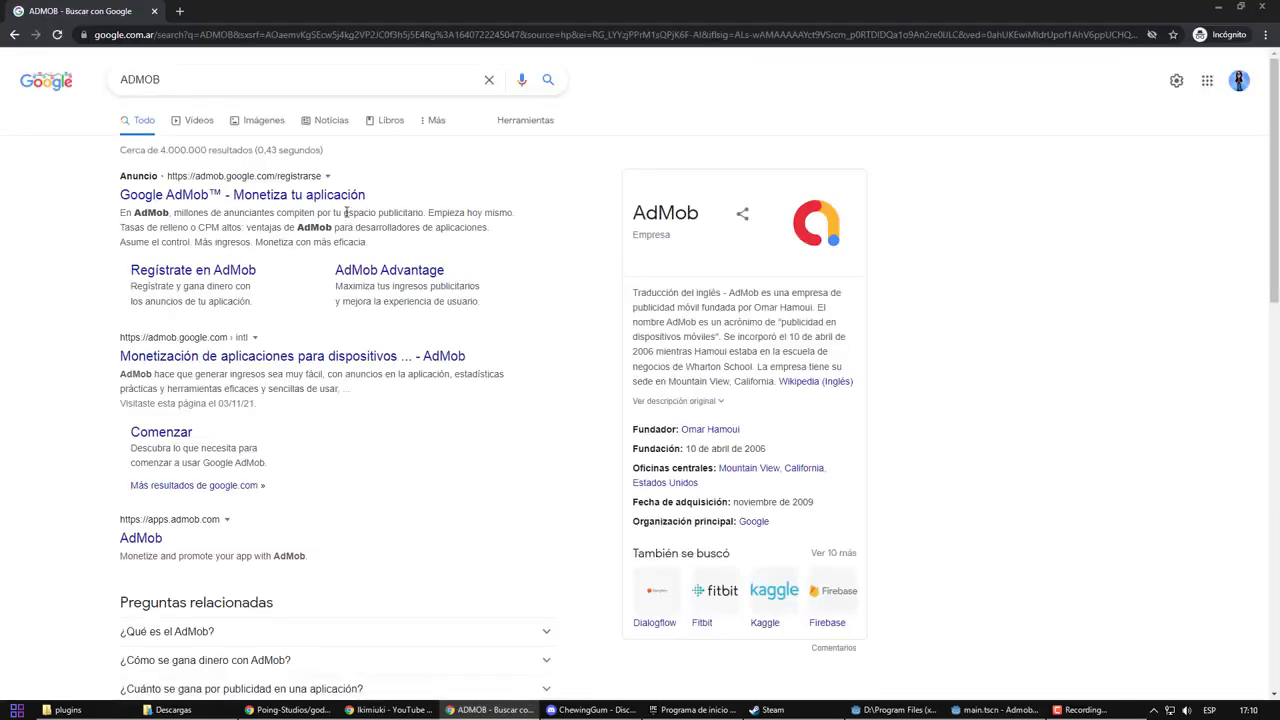
left_click(330, 196)
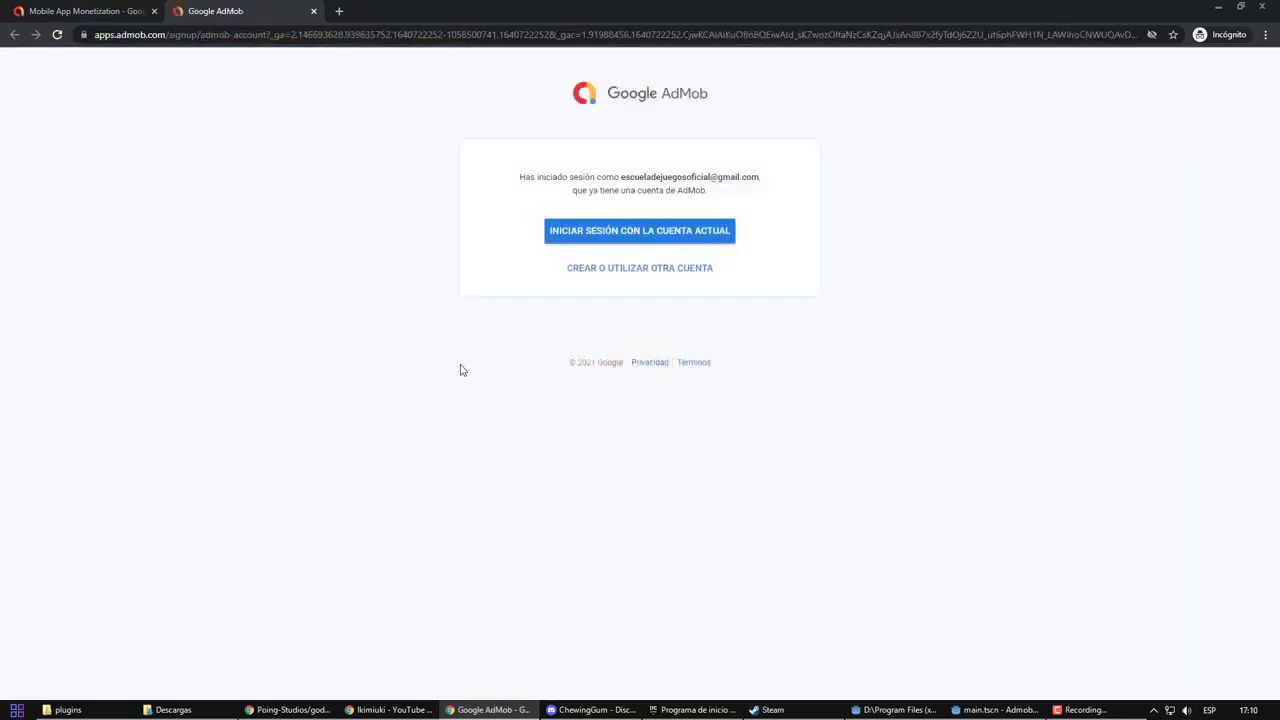
left_click(600, 240)
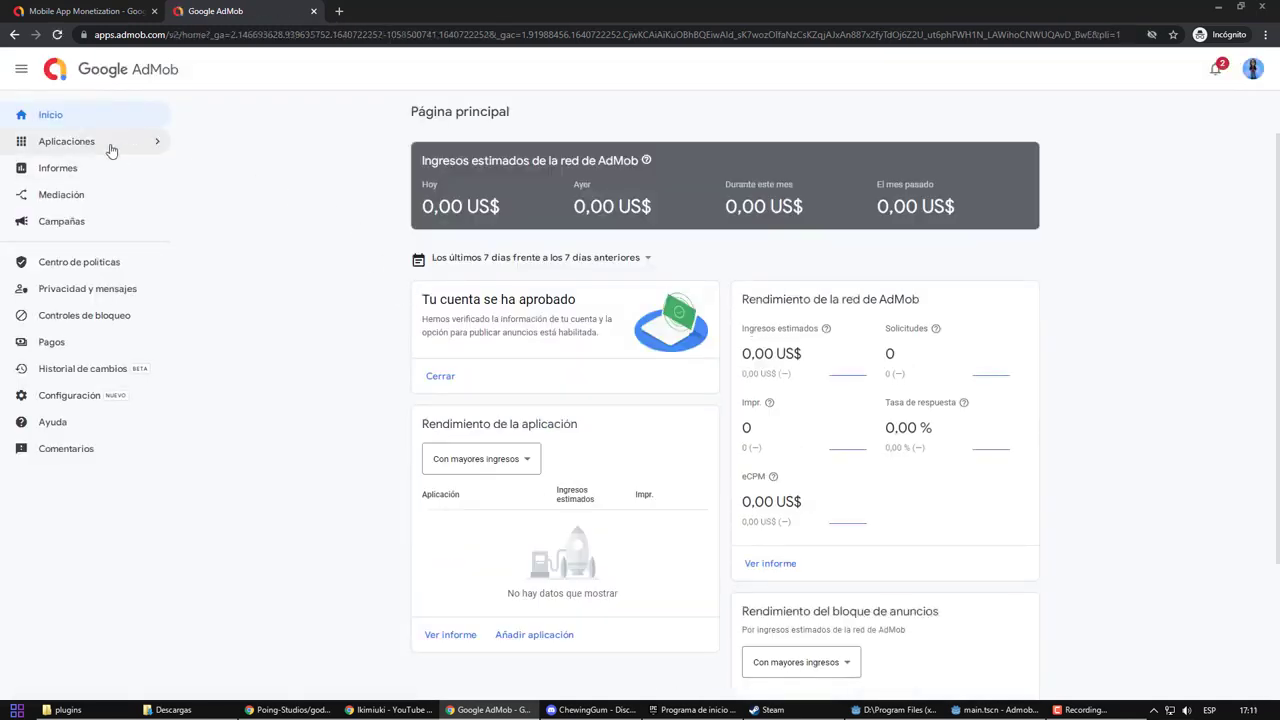
mouse_move(108, 145)
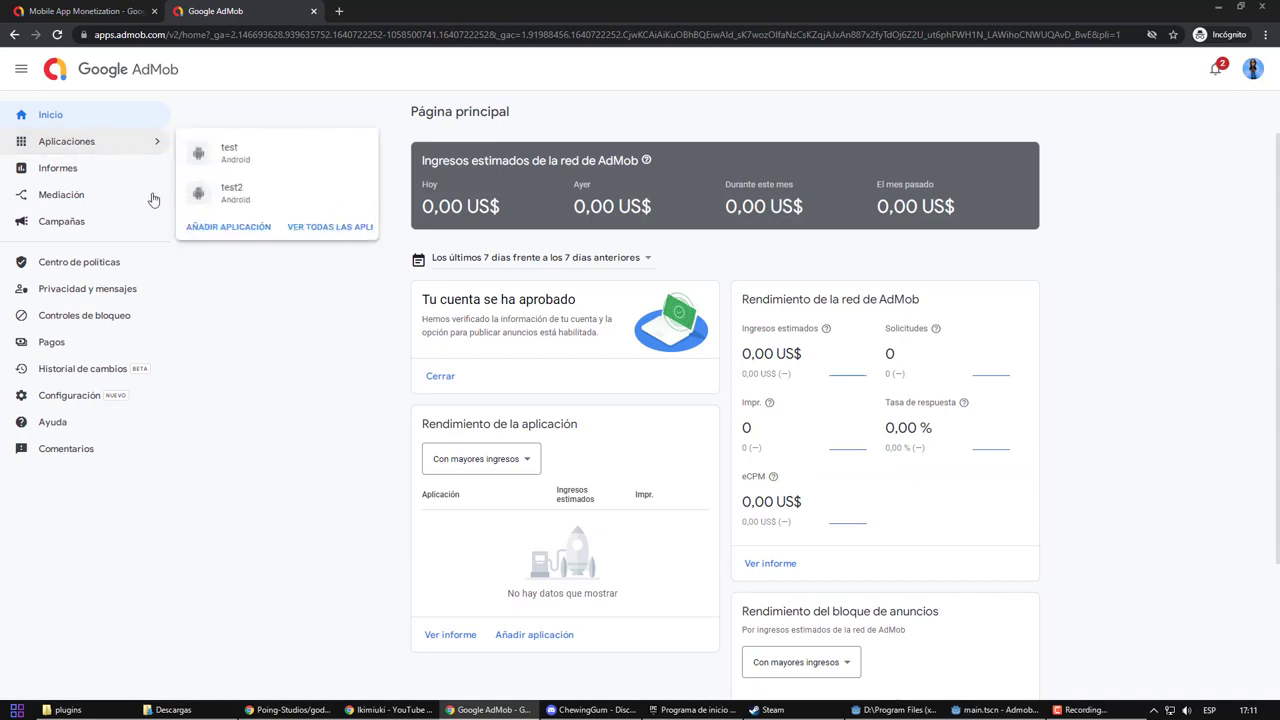
left_click(251, 233)
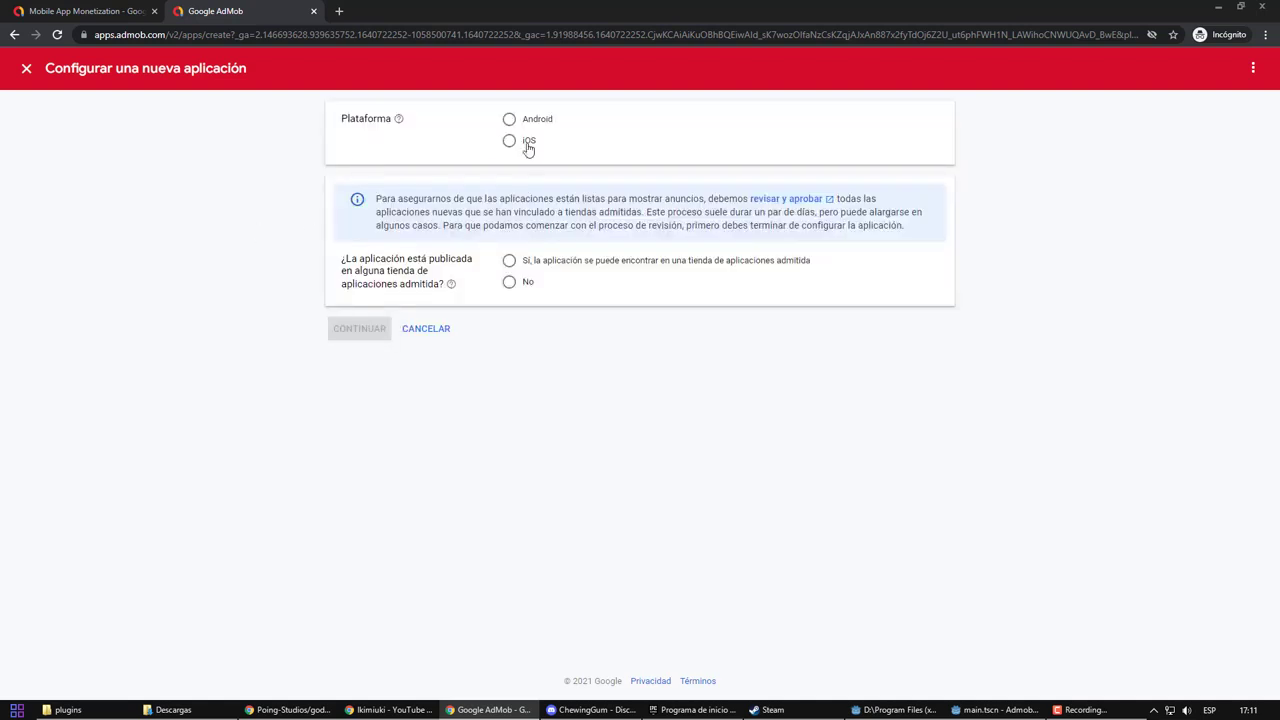
Choose Android as the platform and mark the app as published in a store.
left_click(511, 119)
mouse_move(453, 286)
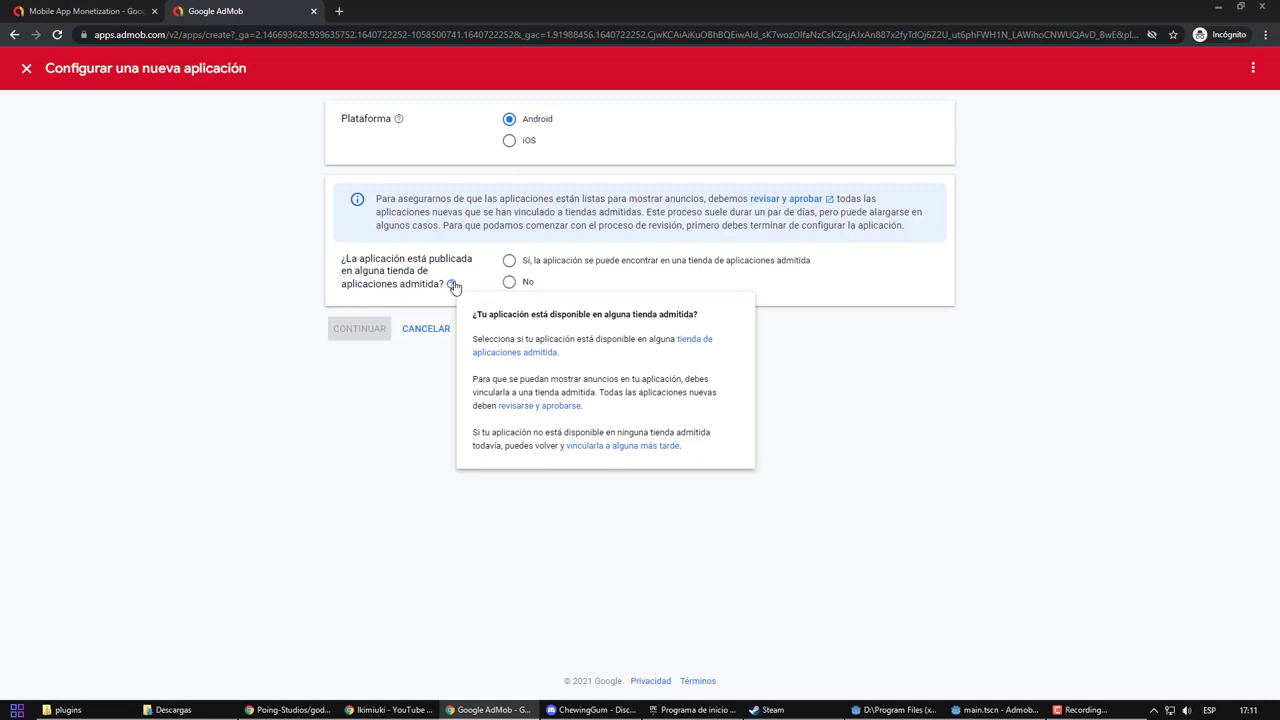
left_click(509, 281)
left_click(509, 260)
left_click(360, 329)
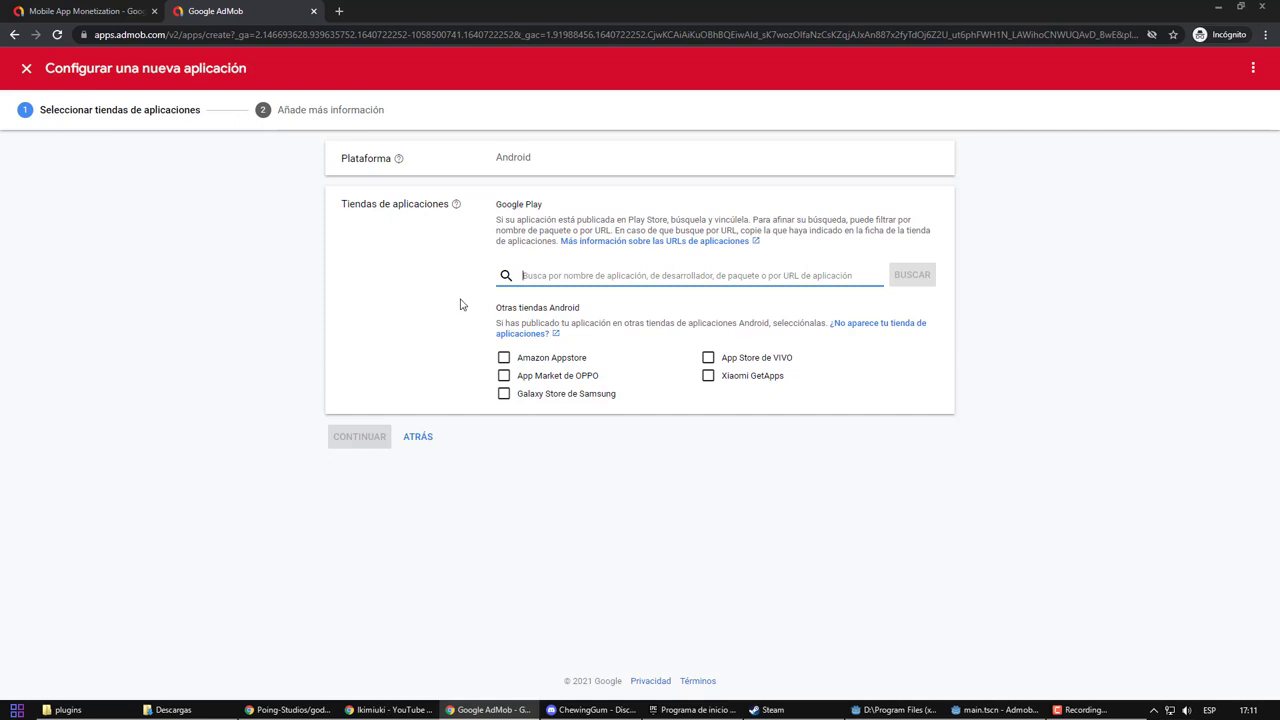
Find and add the Heroes Epicos Google Play listing, then select package com.willgem.heroesepicos.
type("heroes epicos")
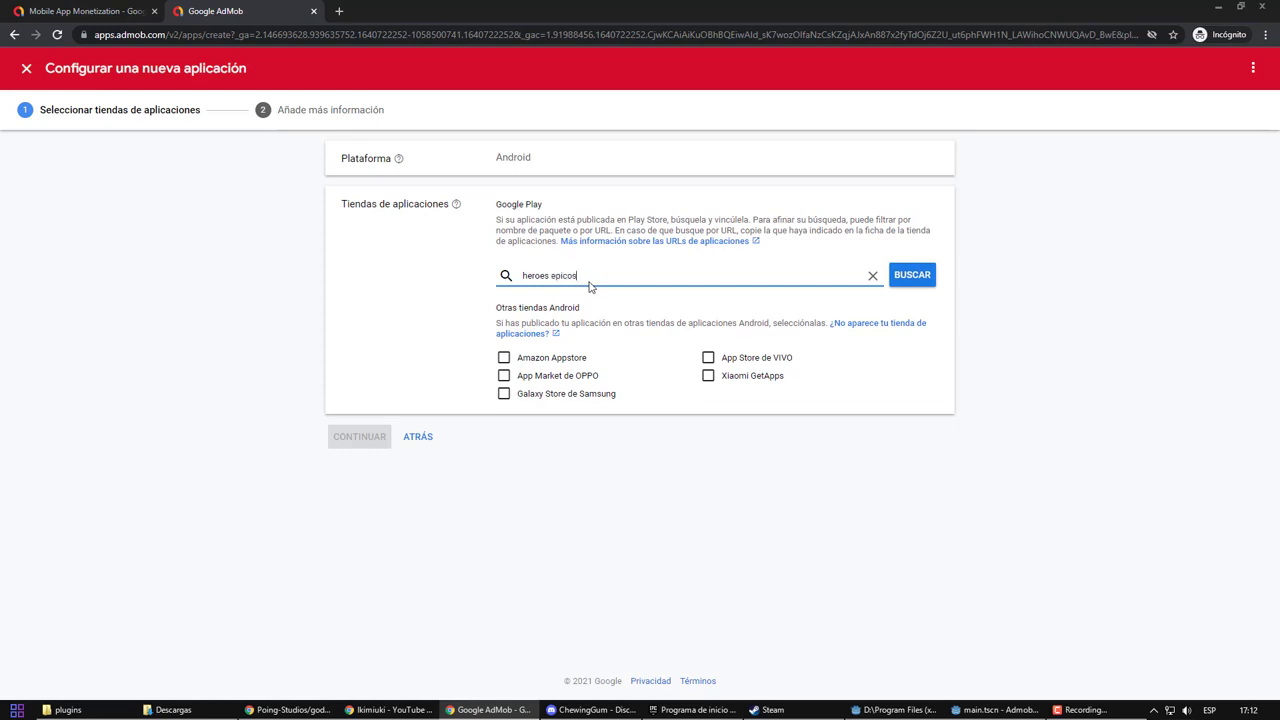
left_click(903, 275)
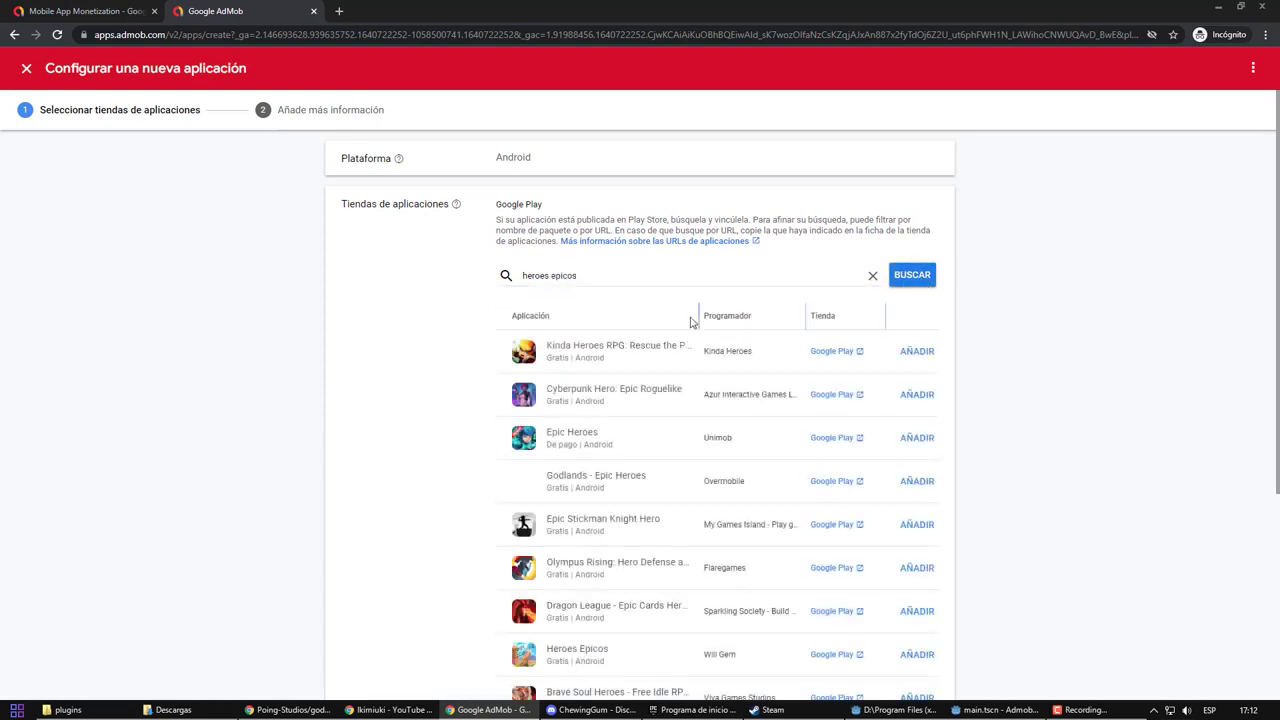
scroll(688, 330, "down", 2)
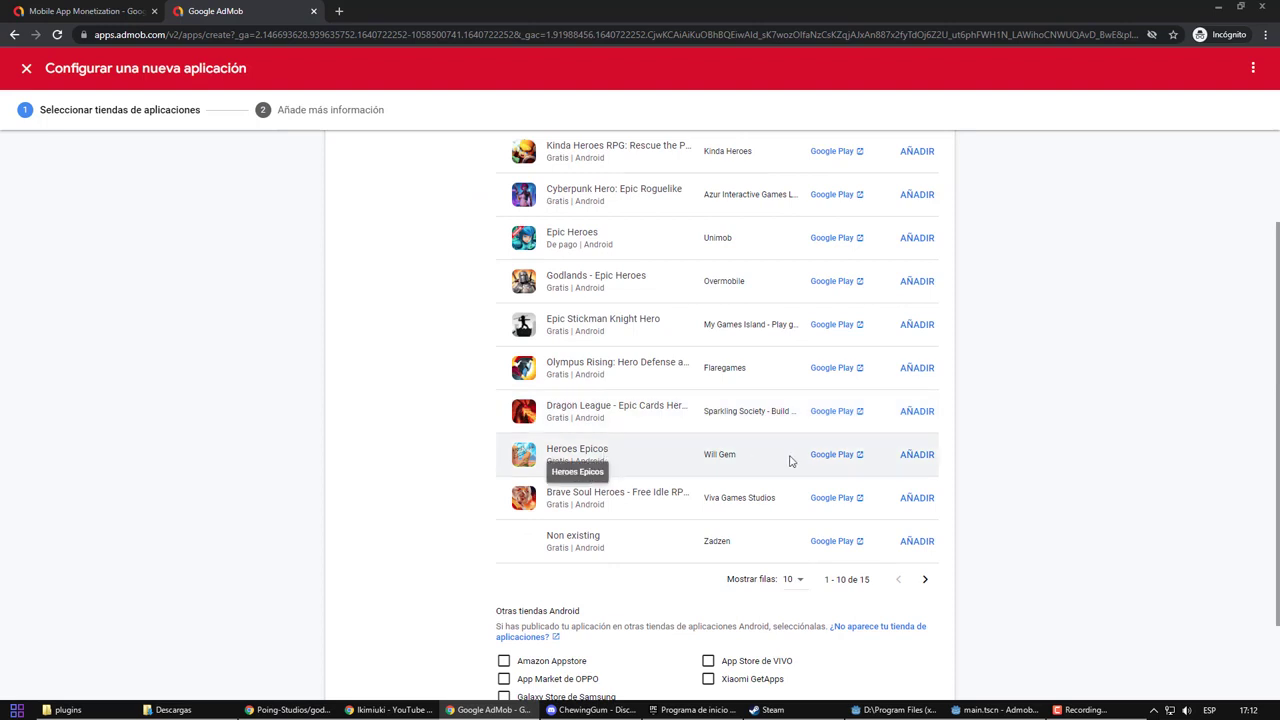
left_click(917, 455)
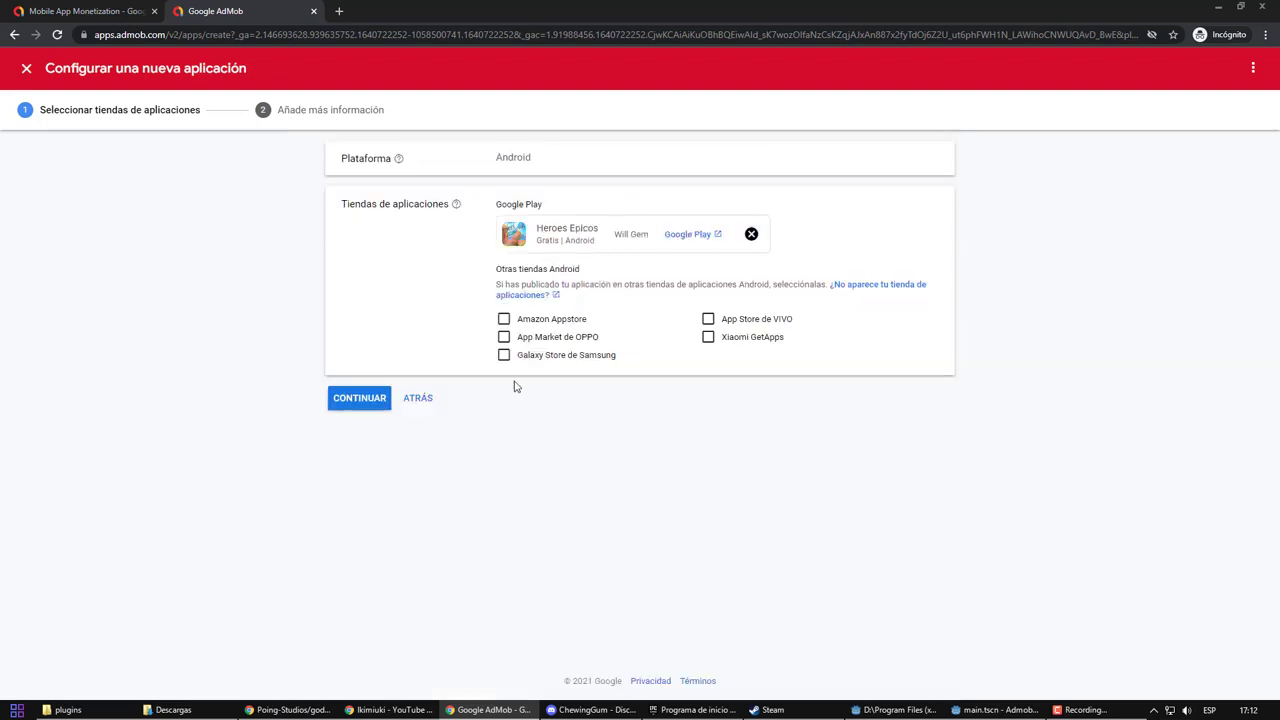
left_click(351, 408)
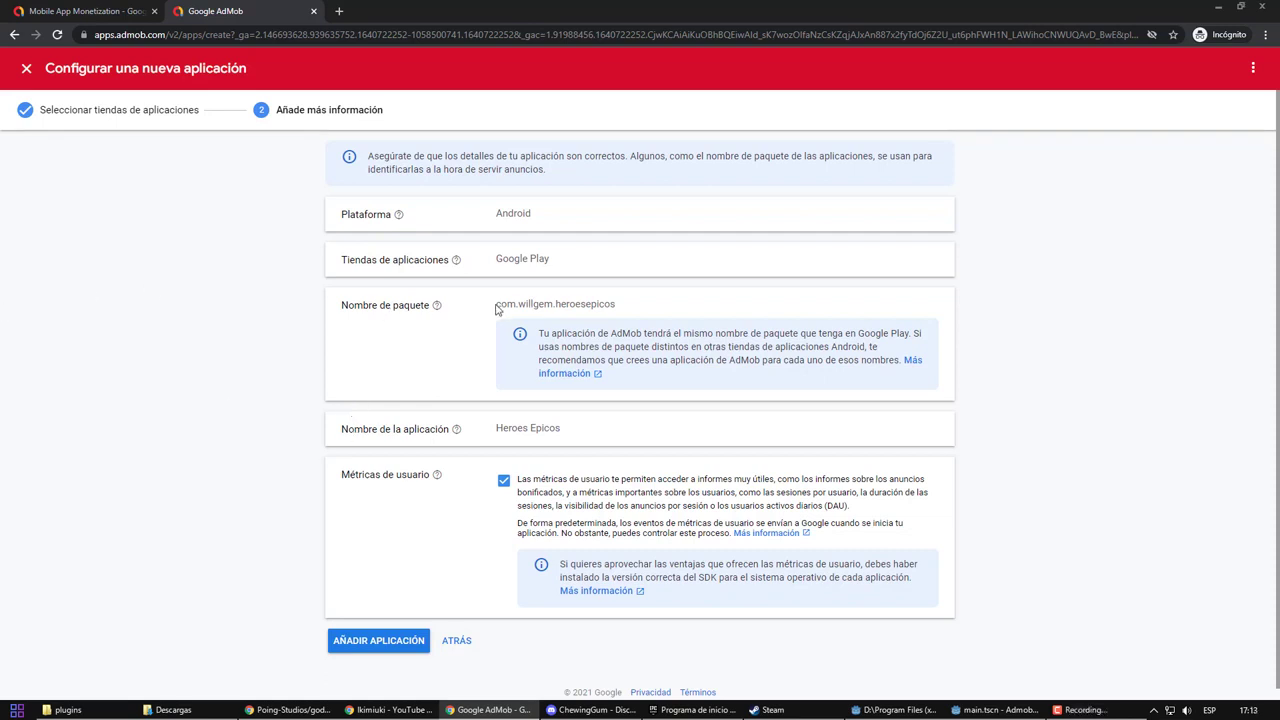
left_click_drag(497, 309, 643, 306)
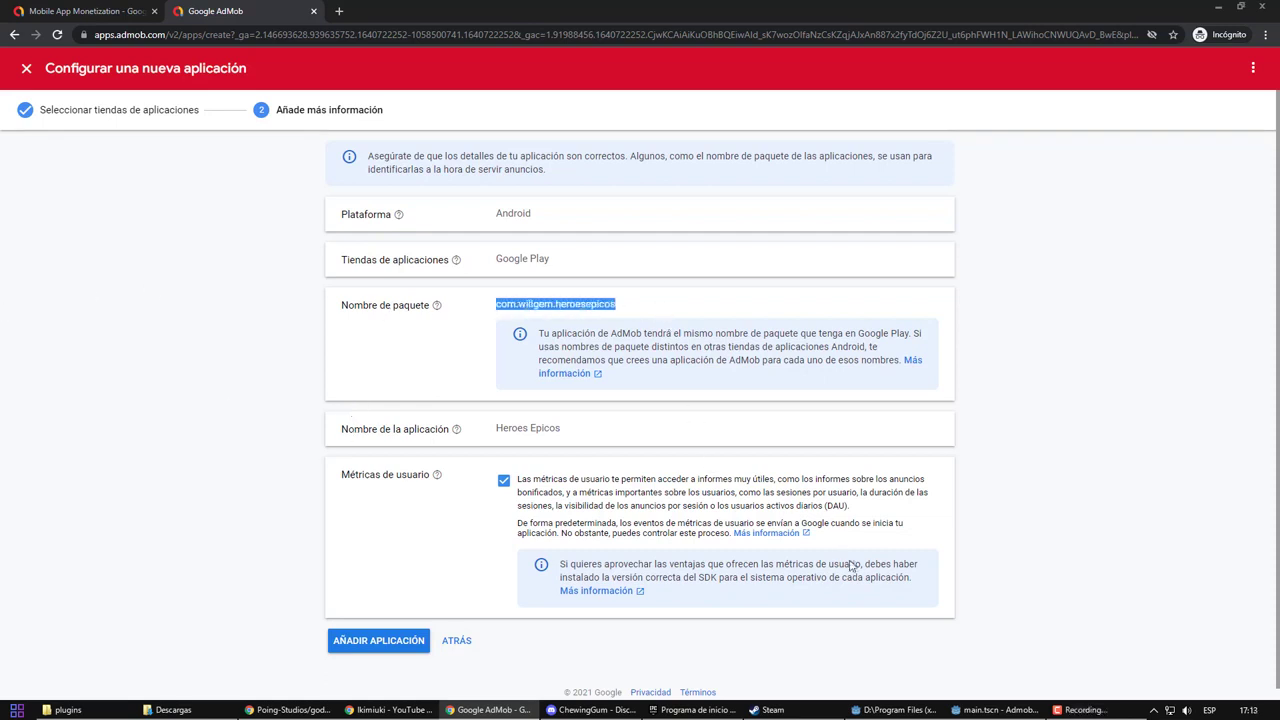
Check the Android export's package Unique Name in Godot, then add Heroes Epicos in AdMob.
left_click(995, 710)
left_click(88, 29)
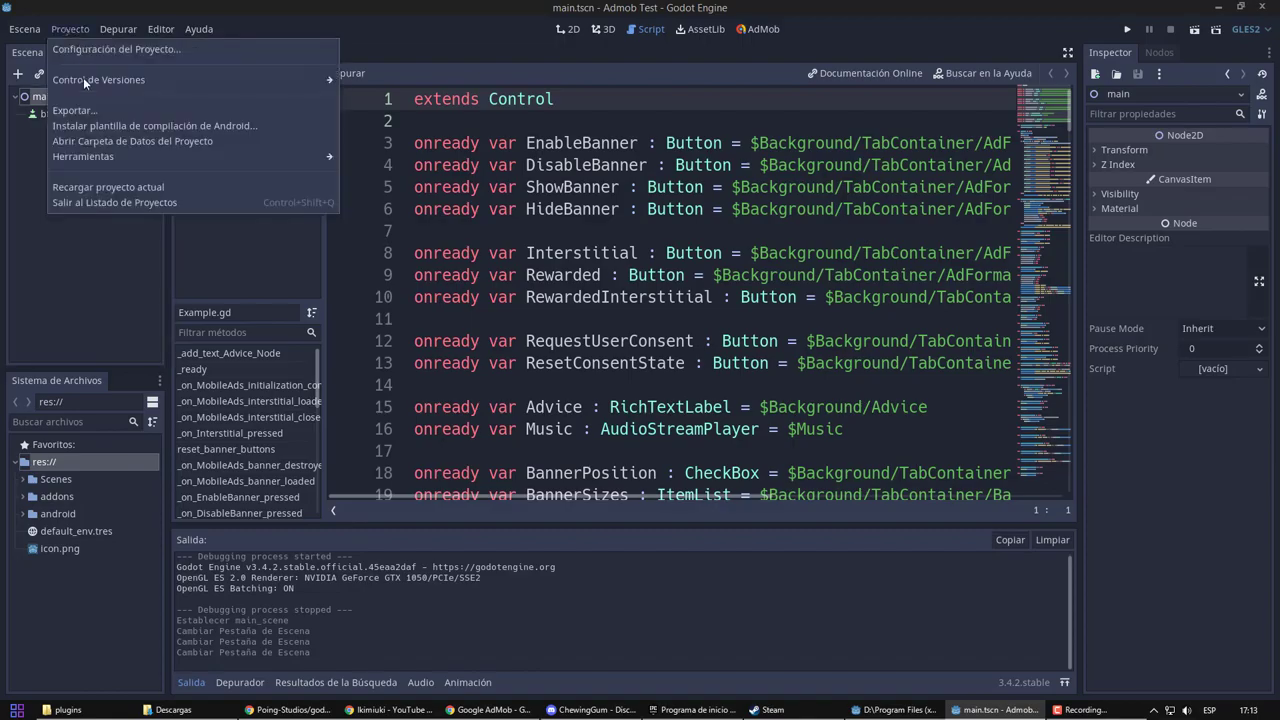
left_click(80, 110)
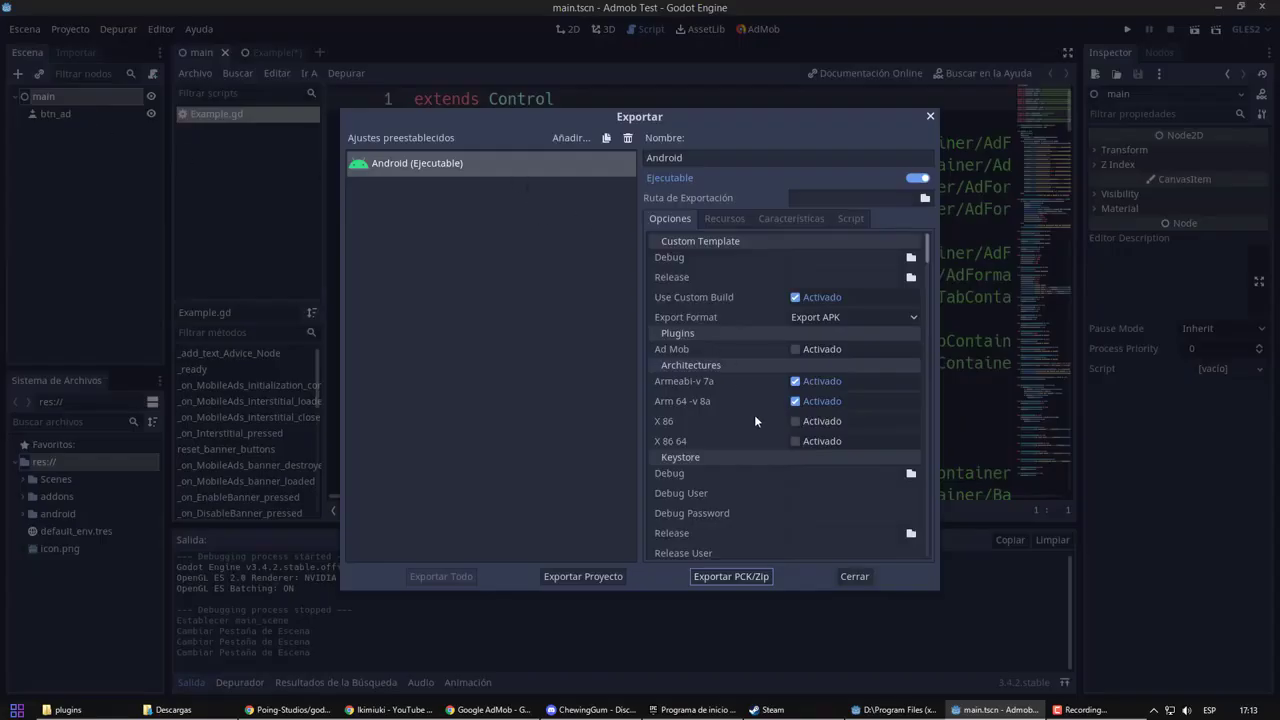
scroll(755, 413, "down", 5)
left_click(791, 407)
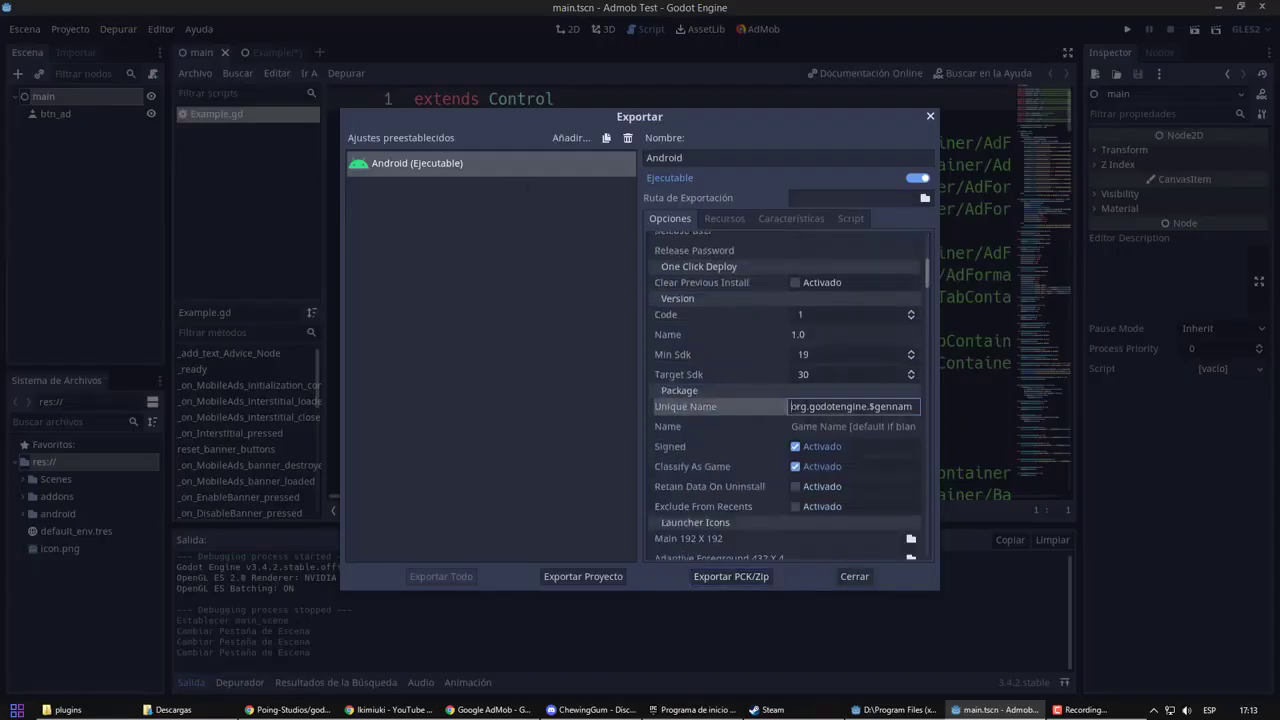
key("alt+Tab")
left_click(371, 626)
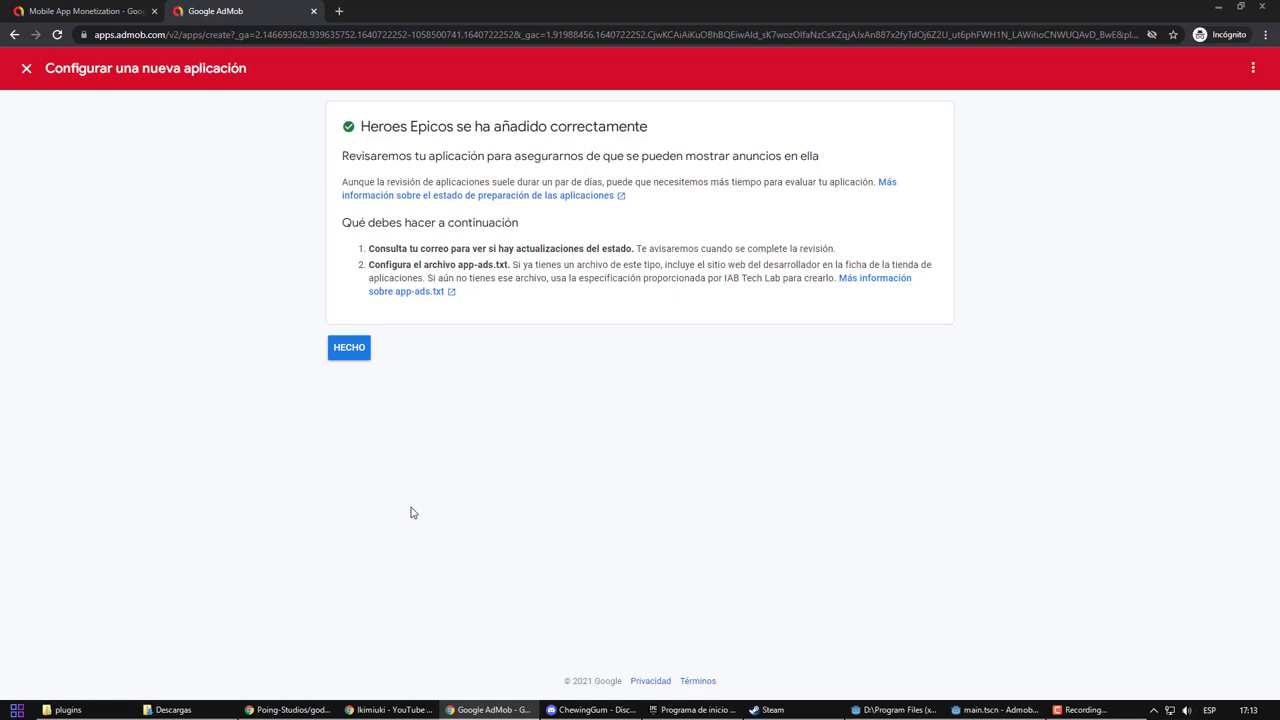
Finish the app setup with Done, then go to the All apps page's app-ads.txt tab.
left_click(352, 348)
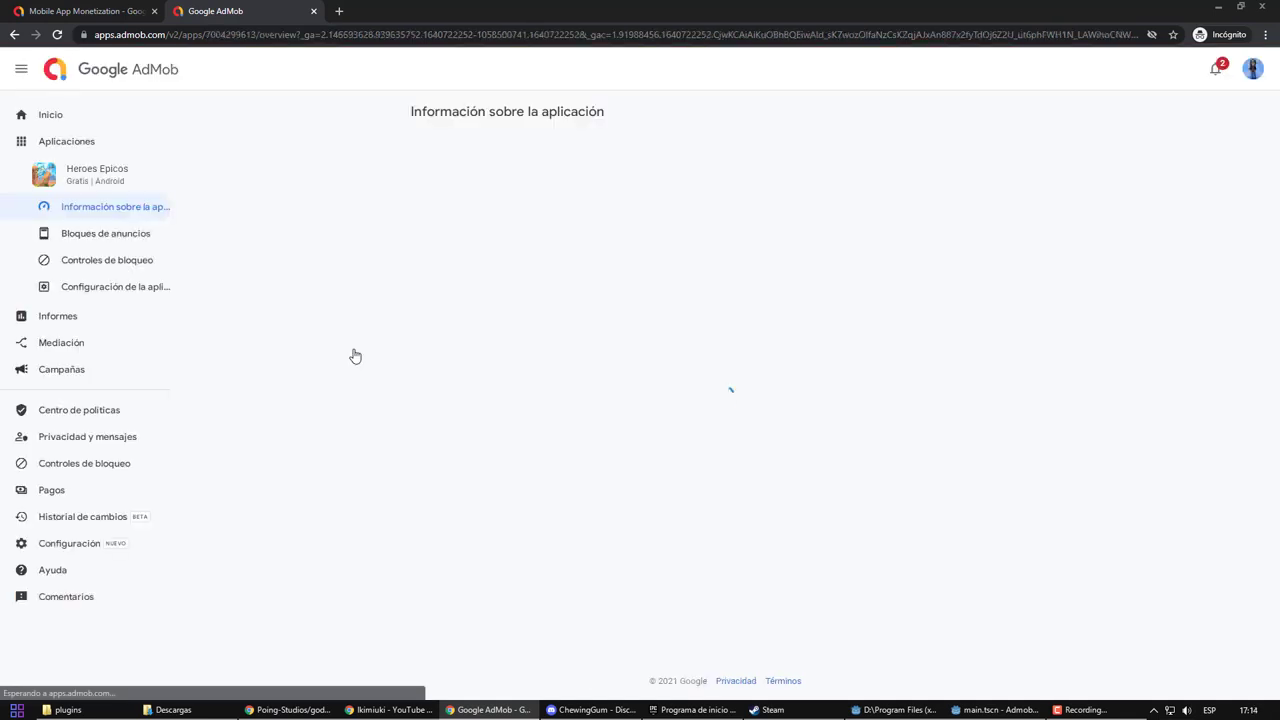
left_click(240, 260)
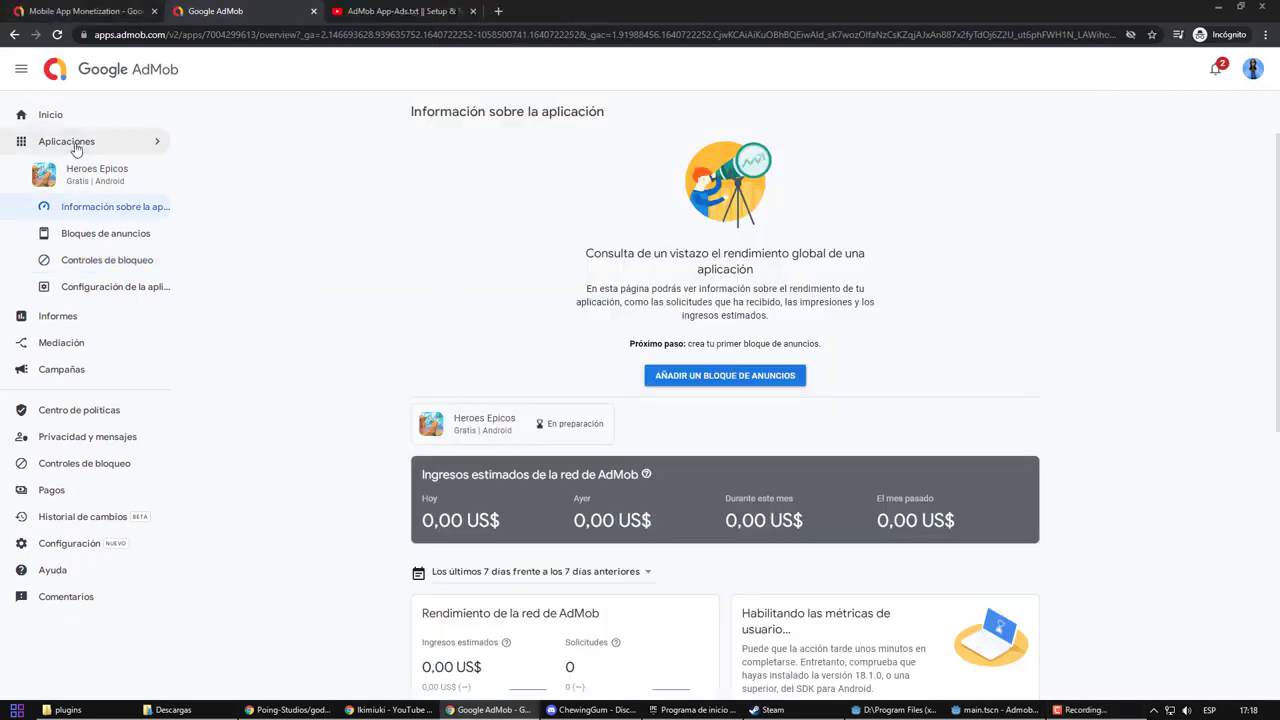
left_click(77, 146)
left_click(296, 267)
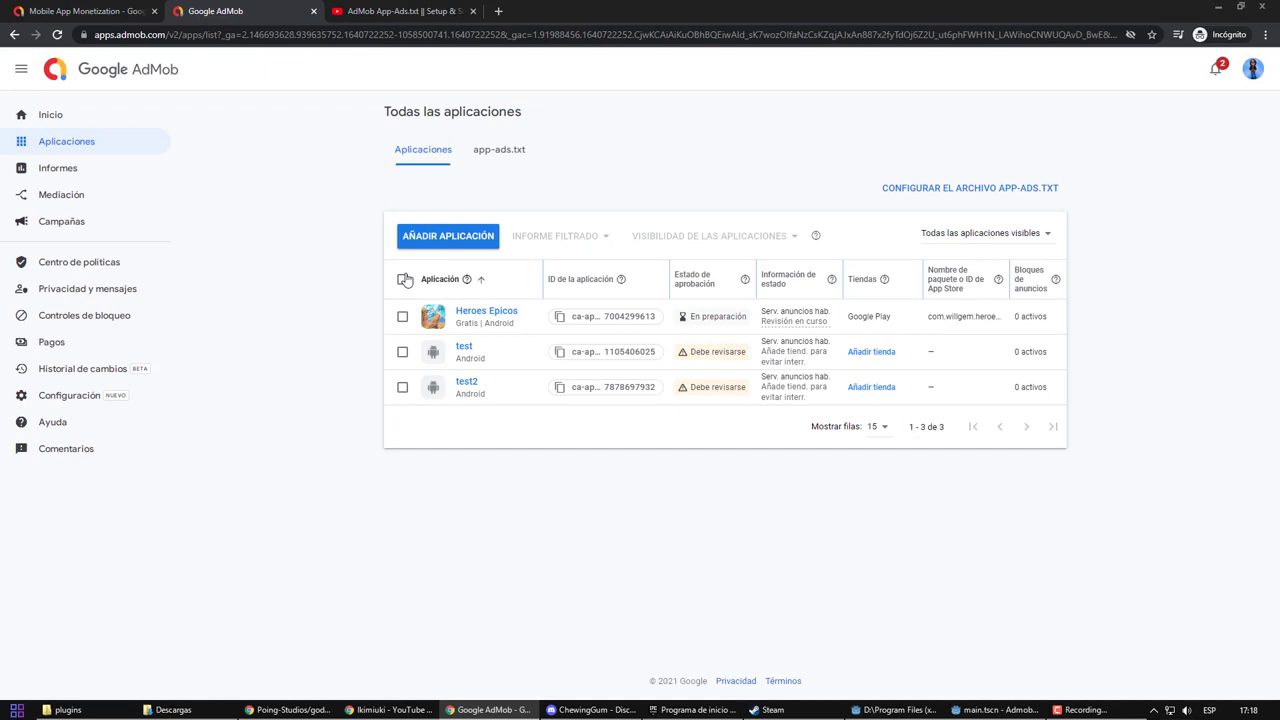
left_click(500, 152)
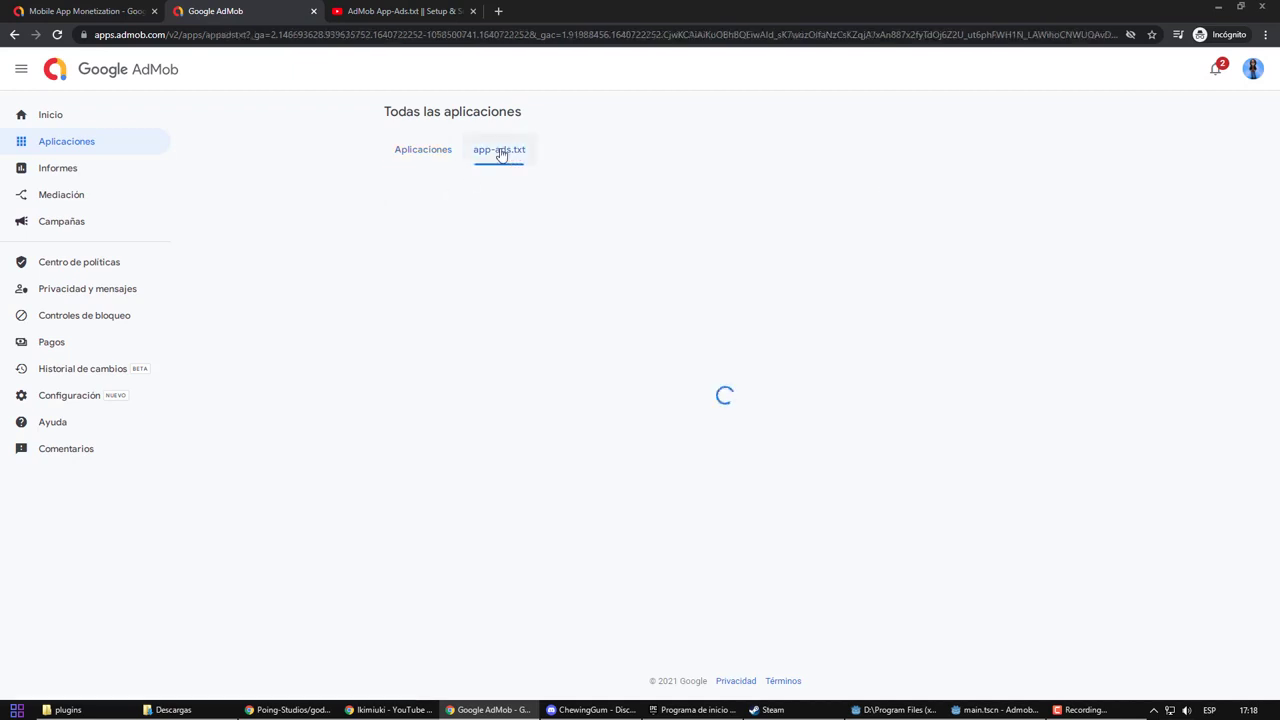
Copy the AdMob app-ads.txt snippet and paste it into a new Notepad file.
left_click(503, 283)
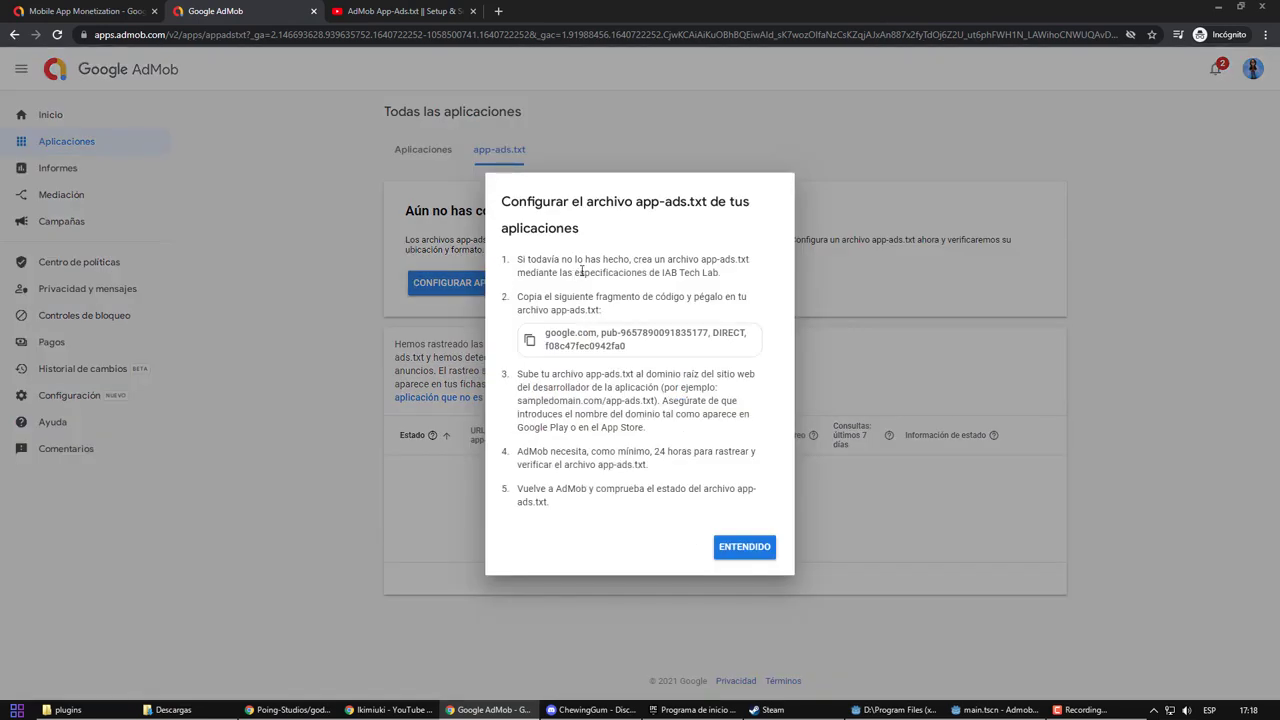
left_click(645, 354)
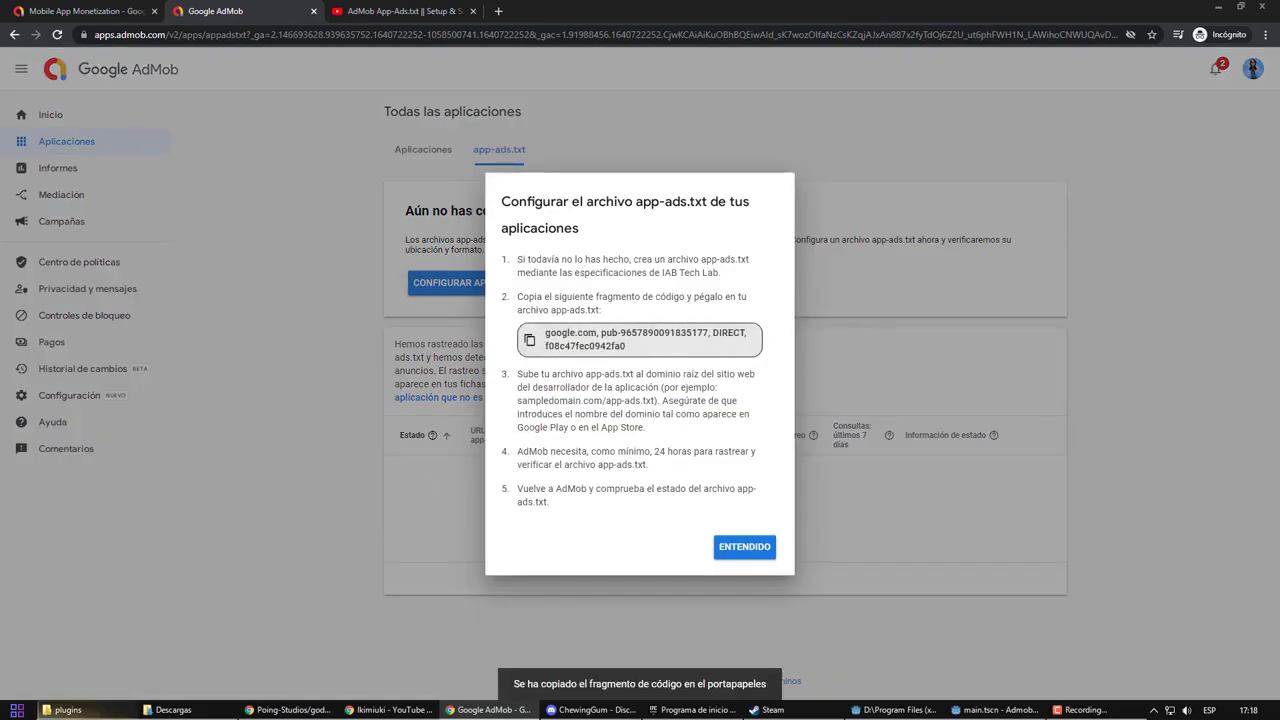
key("super")
left_click(60, 490)
key("ctrl+v")
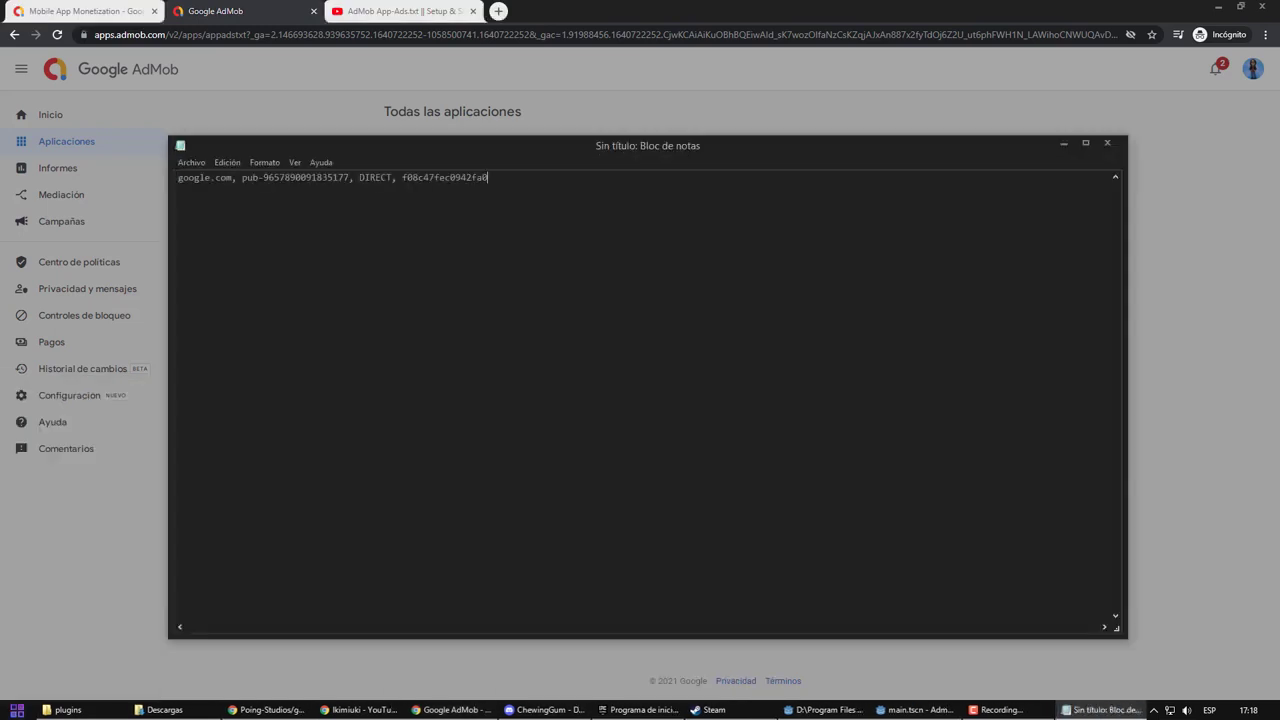
Save the Notepad file as app-ads.txt.
left_click(191, 162)
left_click(209, 208)
left_click(1248, 363)
left_click_drag(701, 259, 753, 260)
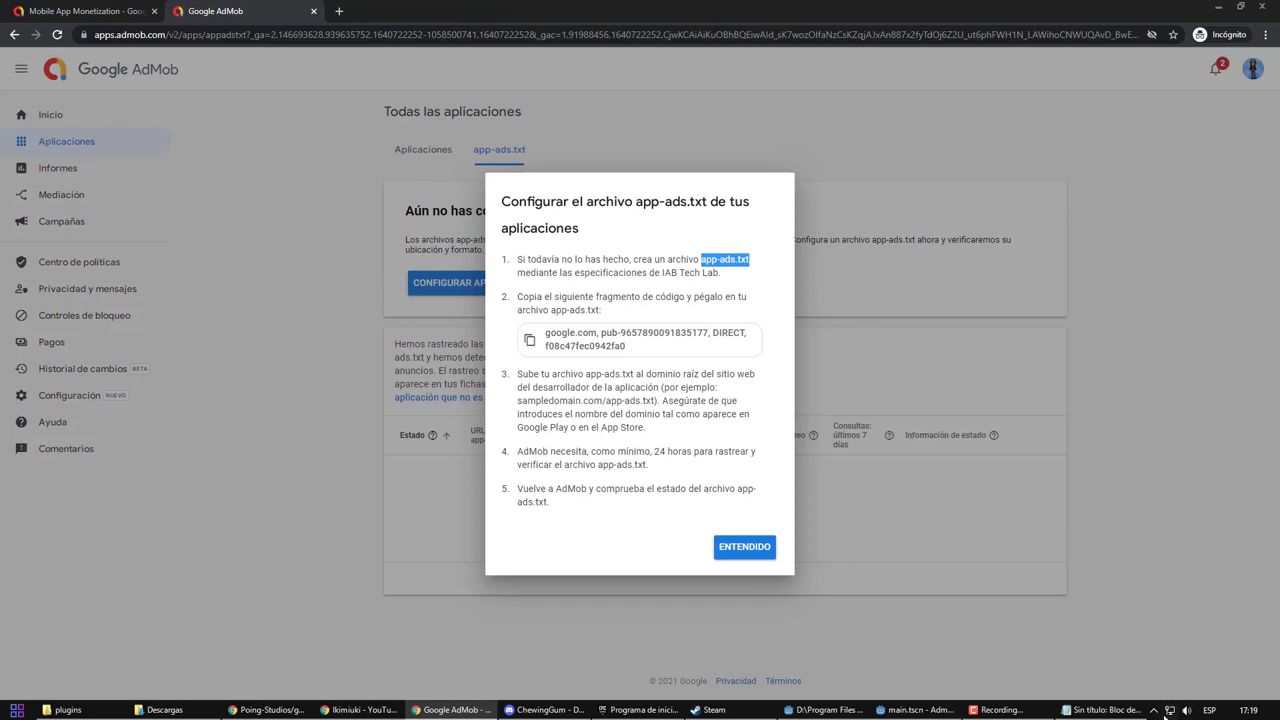
key("ctrl+c")
left_click(1100, 710)
key("ctrl+v")
left_click(695, 507)
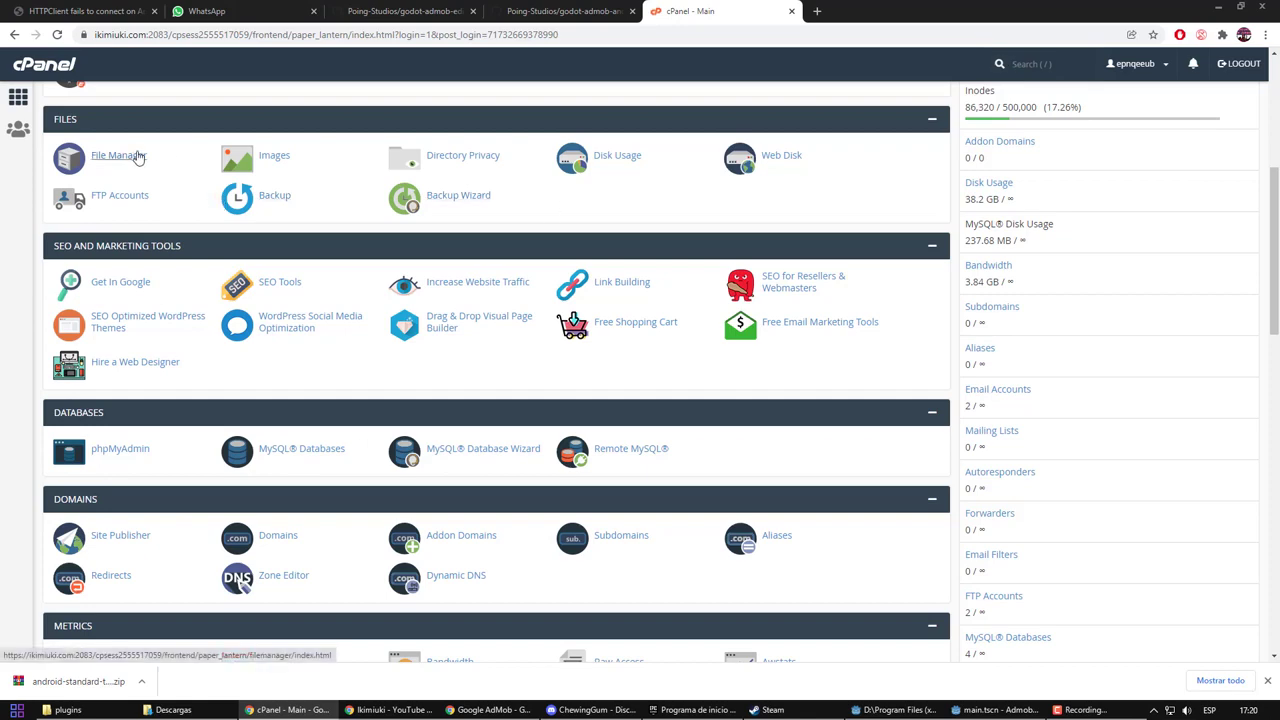
Upload app-ads.txt from the Desktop into public_html via cPanel File Manager.
left_click(138, 157)
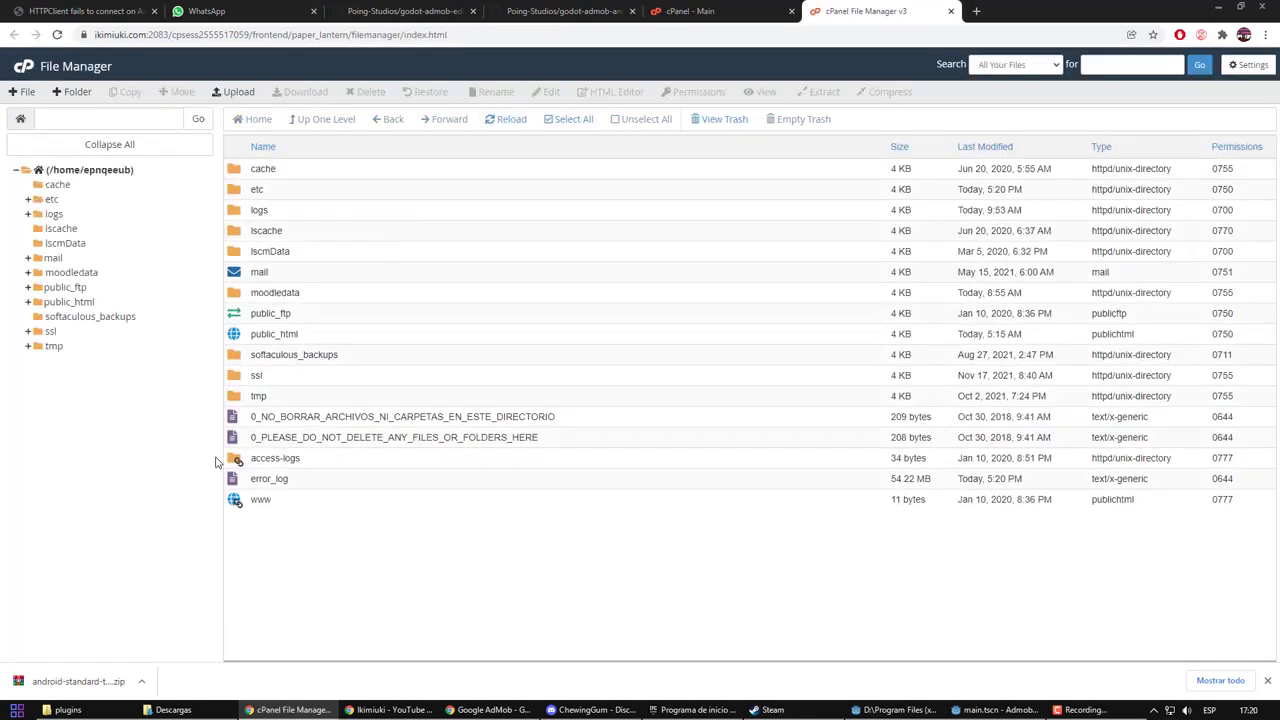
double_click(248, 337)
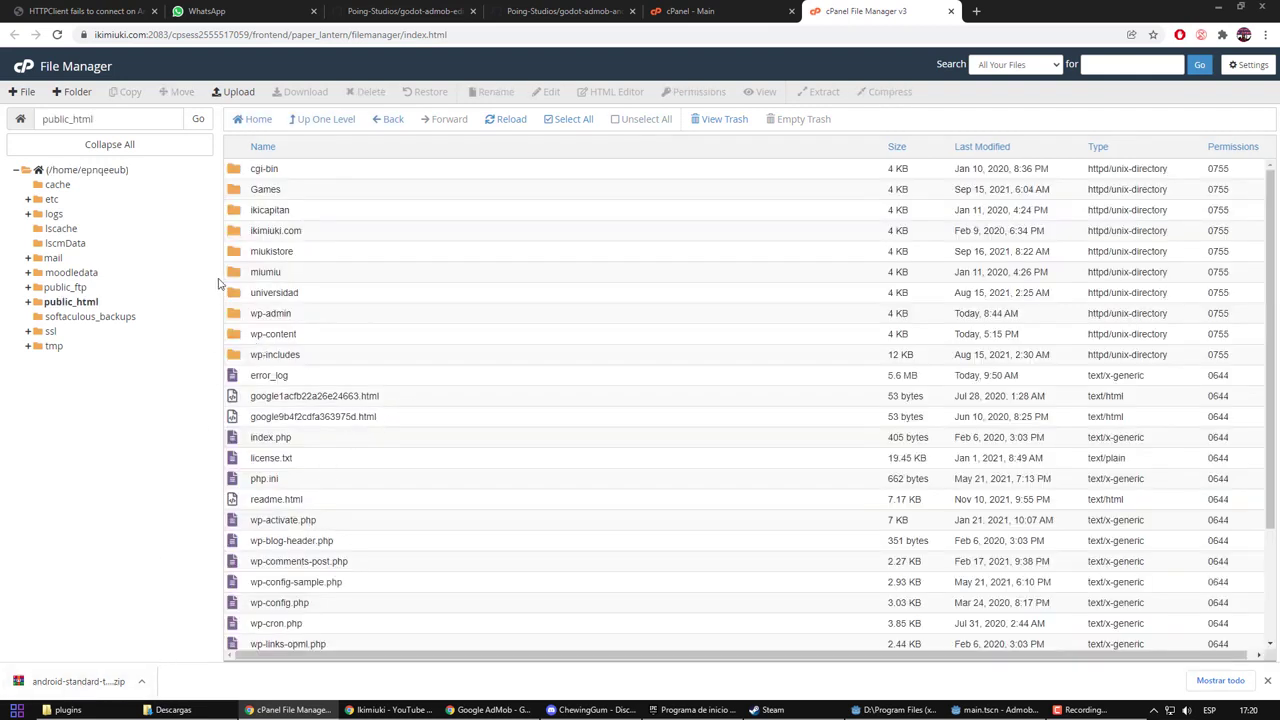
left_click(236, 92)
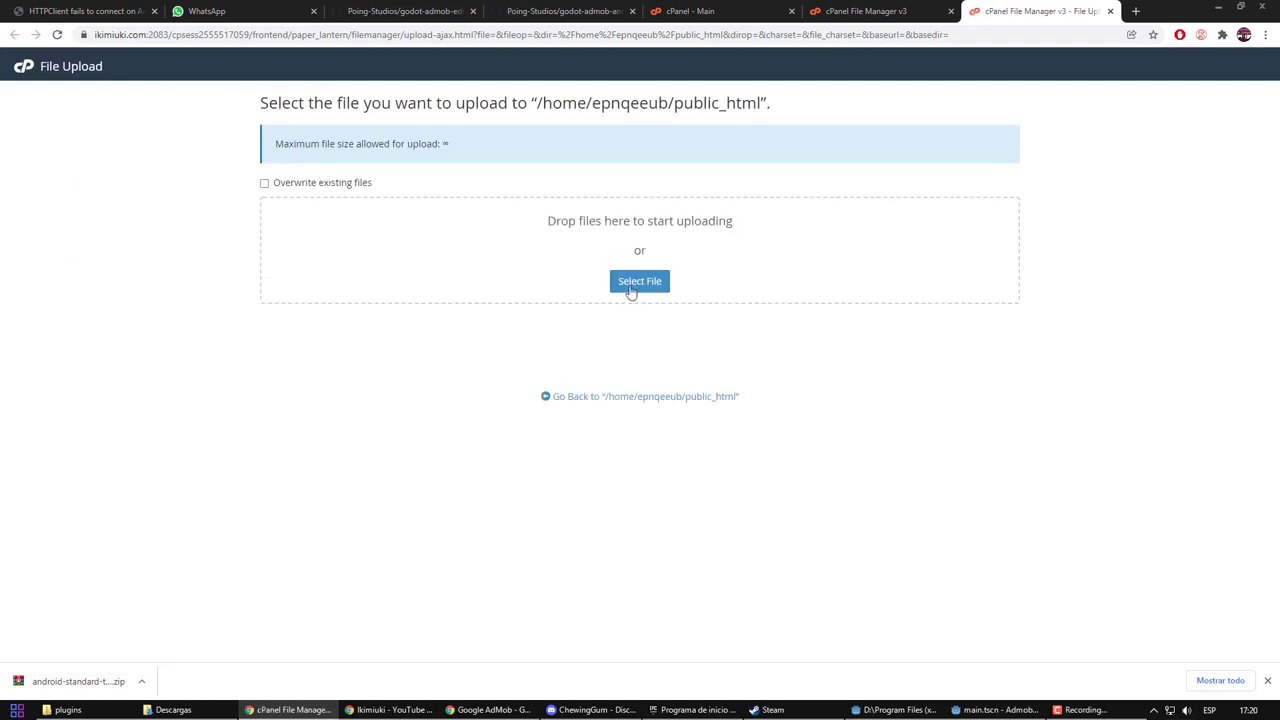
left_click(640, 281)
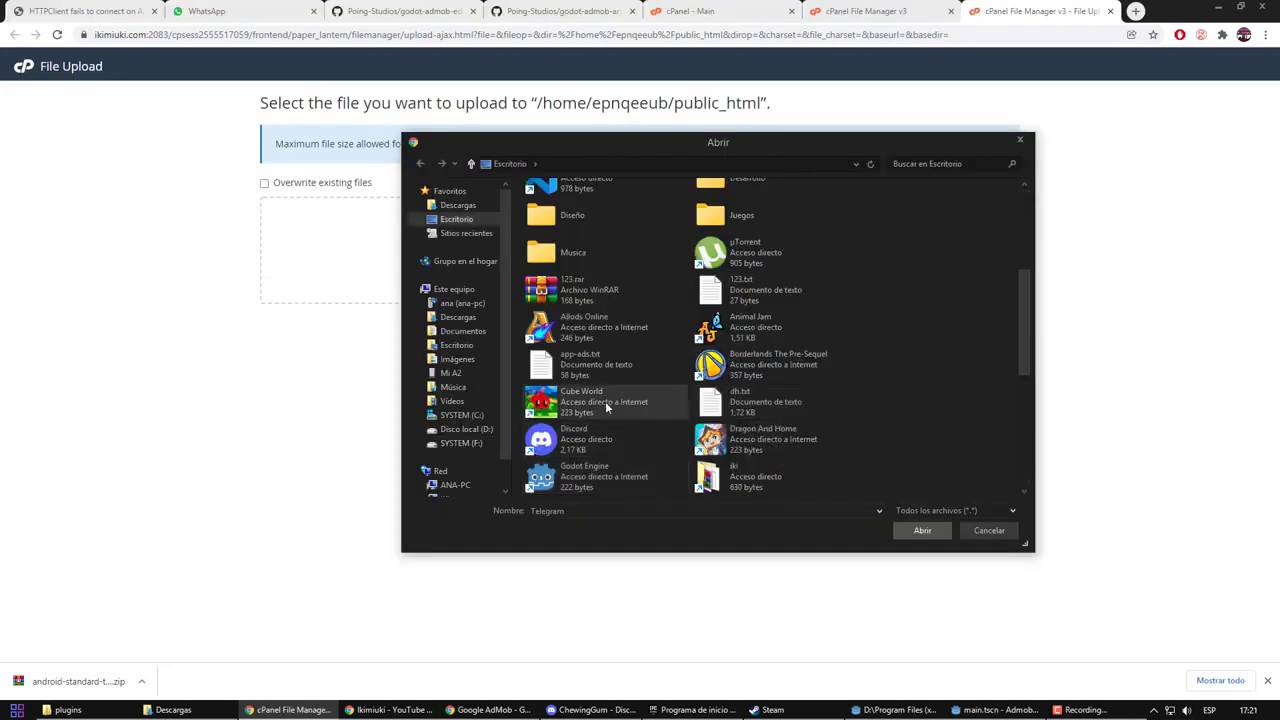
left_click(591, 370)
double_click(591, 370)
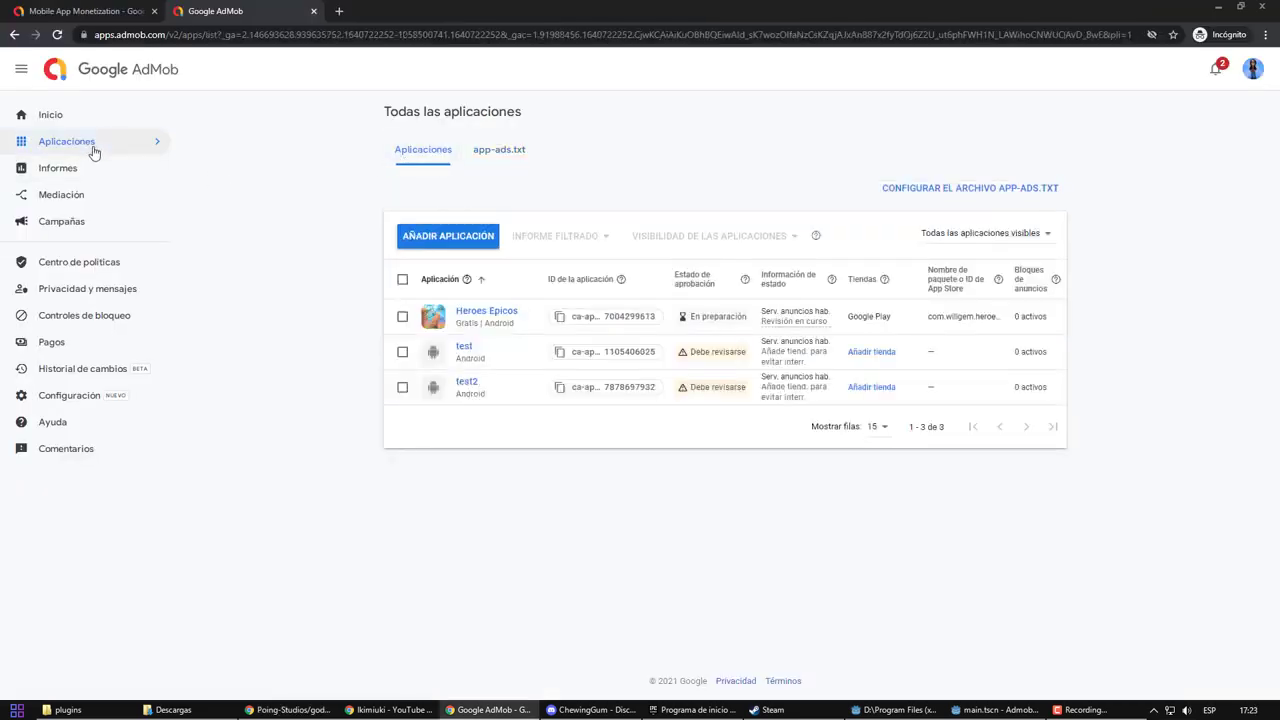
Open the Heroes Epicos app under Apps and choose Add ad unit.
mouse_move(93, 151)
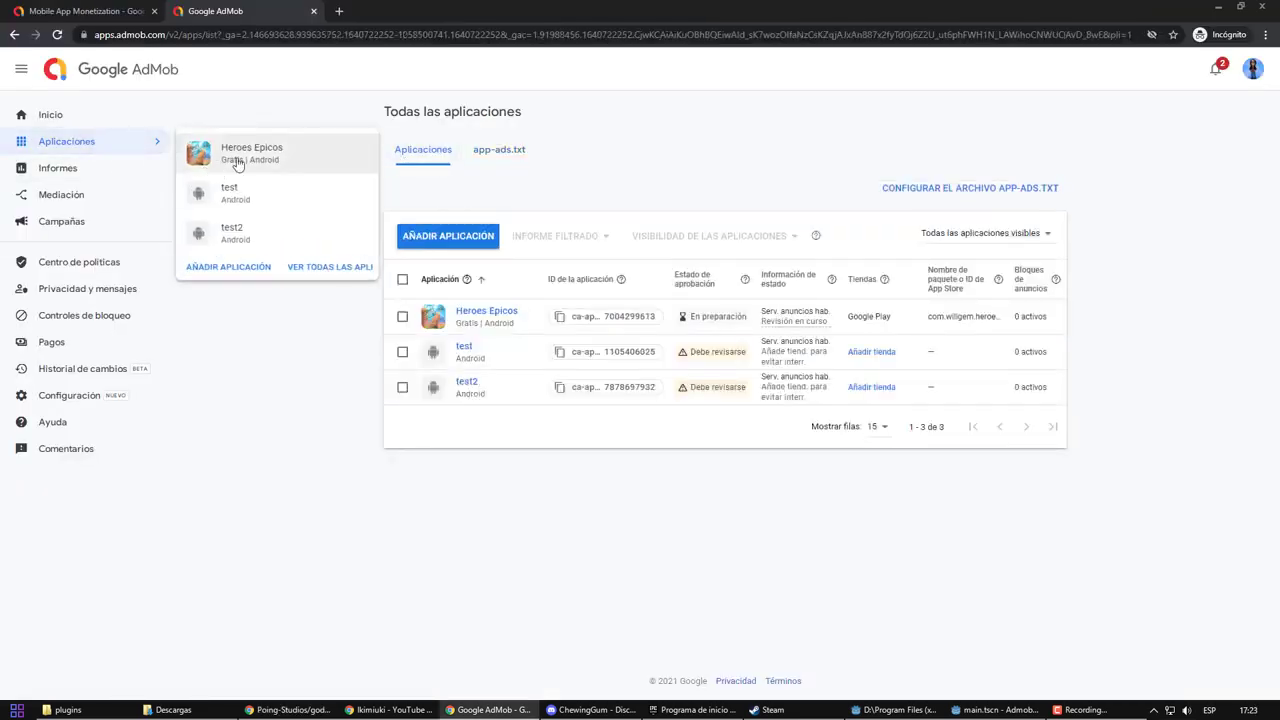
left_click(234, 160)
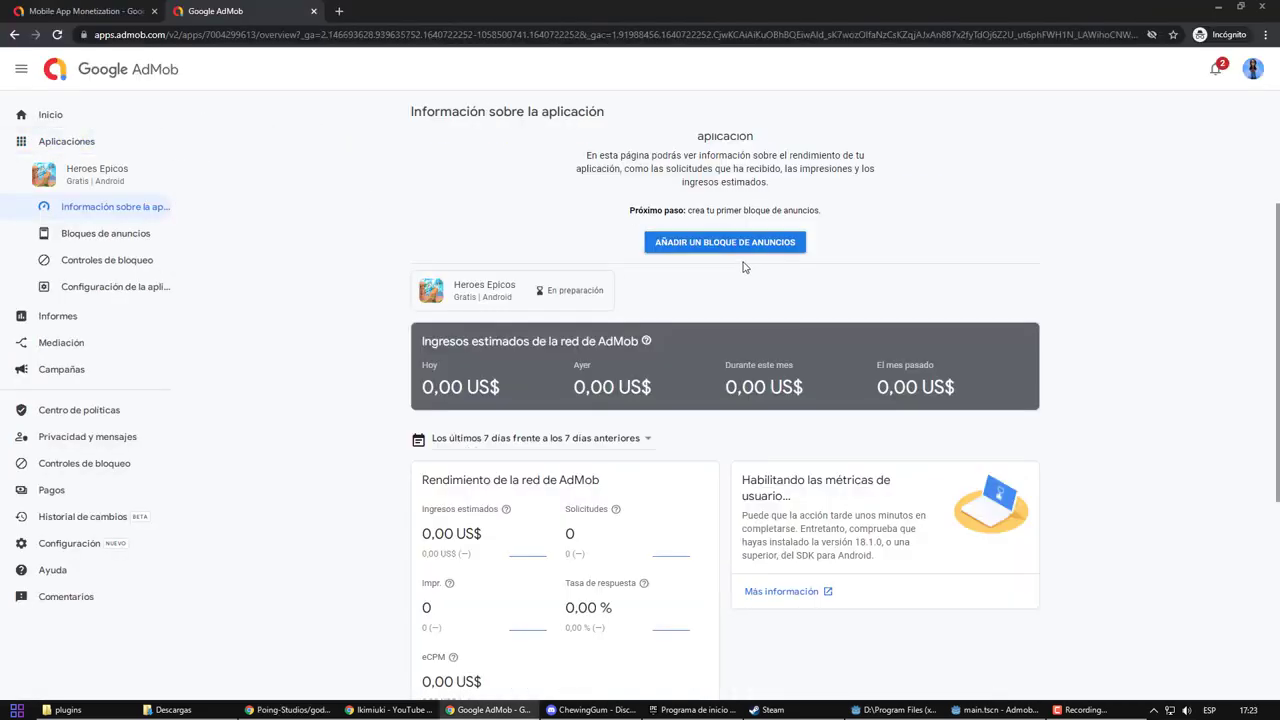
left_click(738, 243)
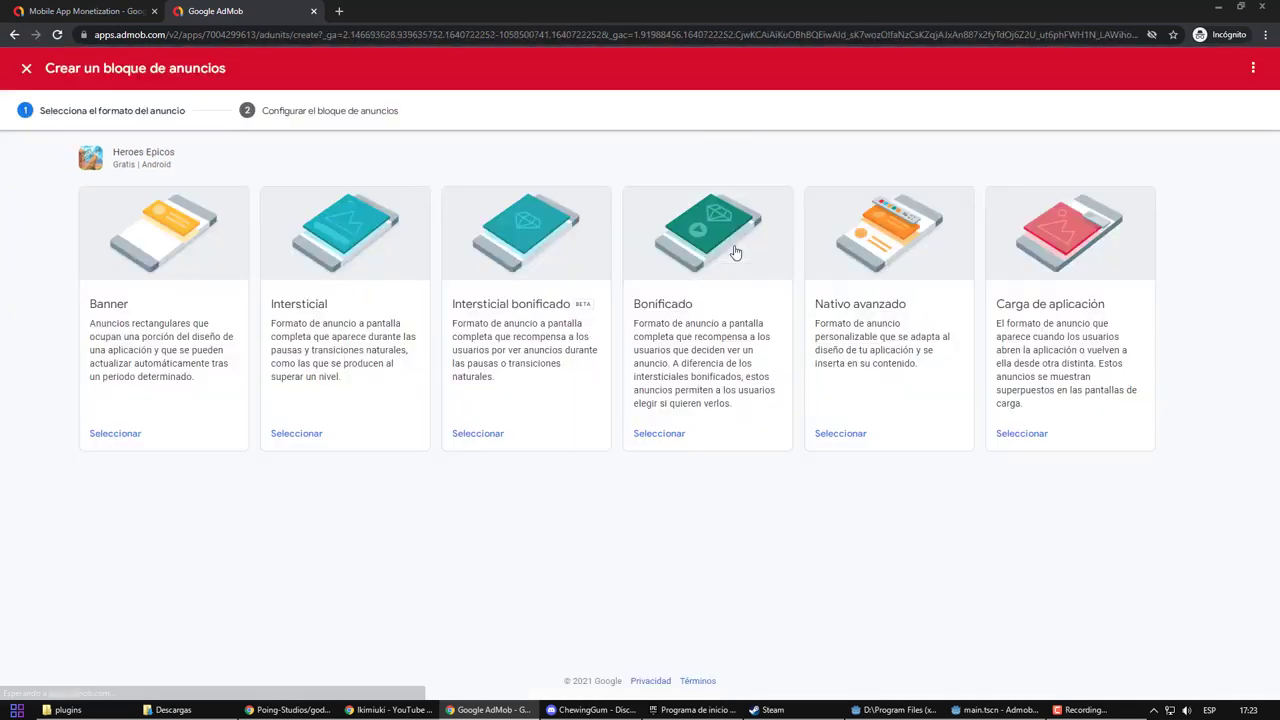
Choose the Rewarded ad format and name the ad unit 'Heroes Ads'.
left_click(676, 442)
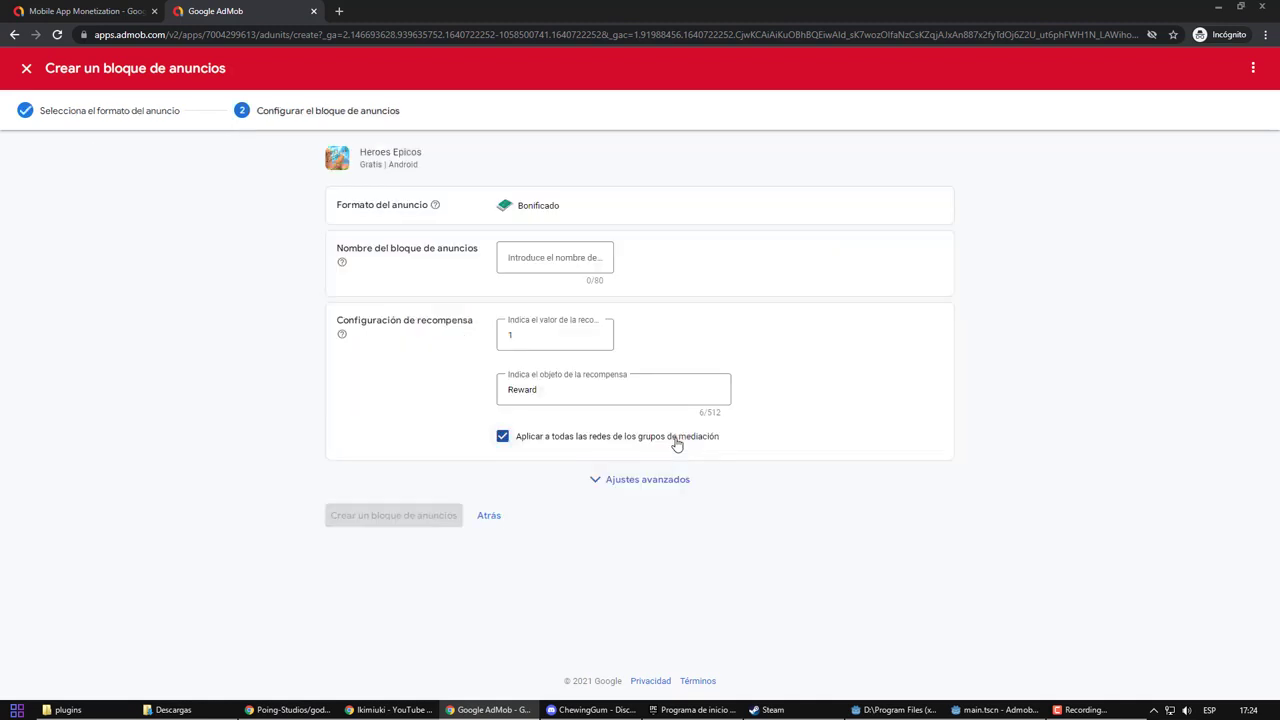
left_click(555, 260)
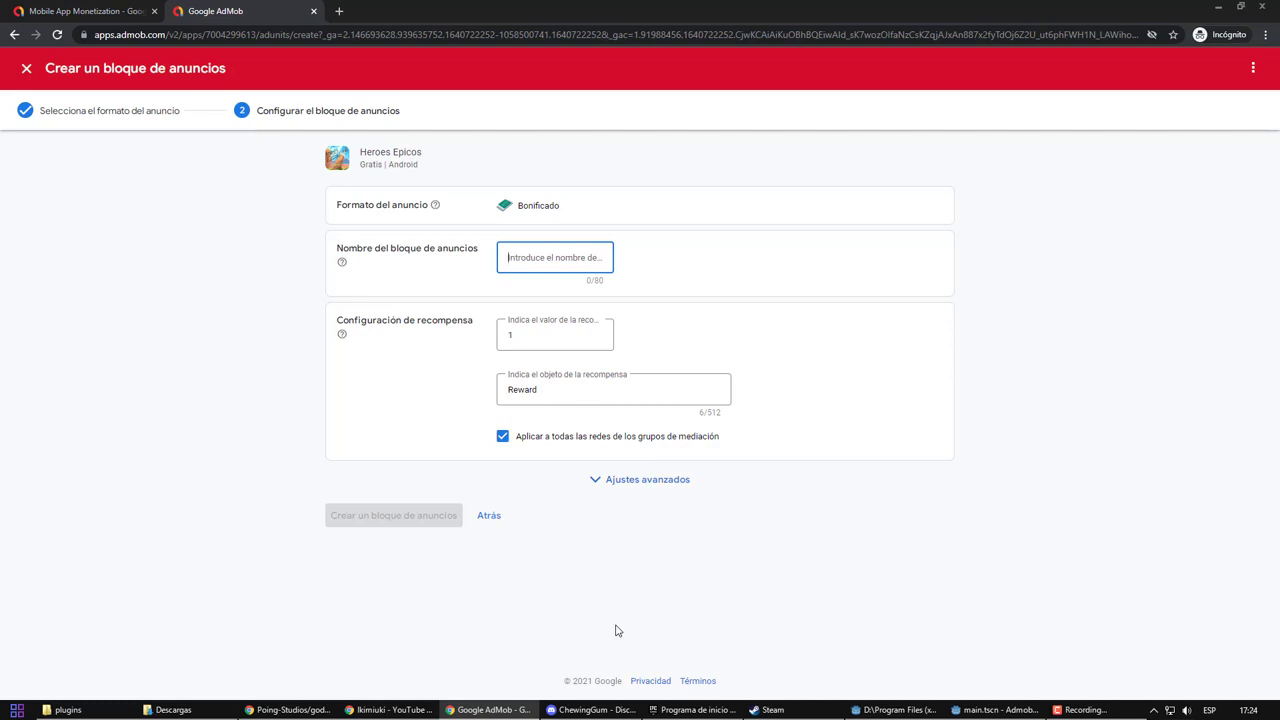
type("Heroes Ads")
Keep the reward as 1 Reward and expand the advanced ad unit settings.
left_click(560, 335)
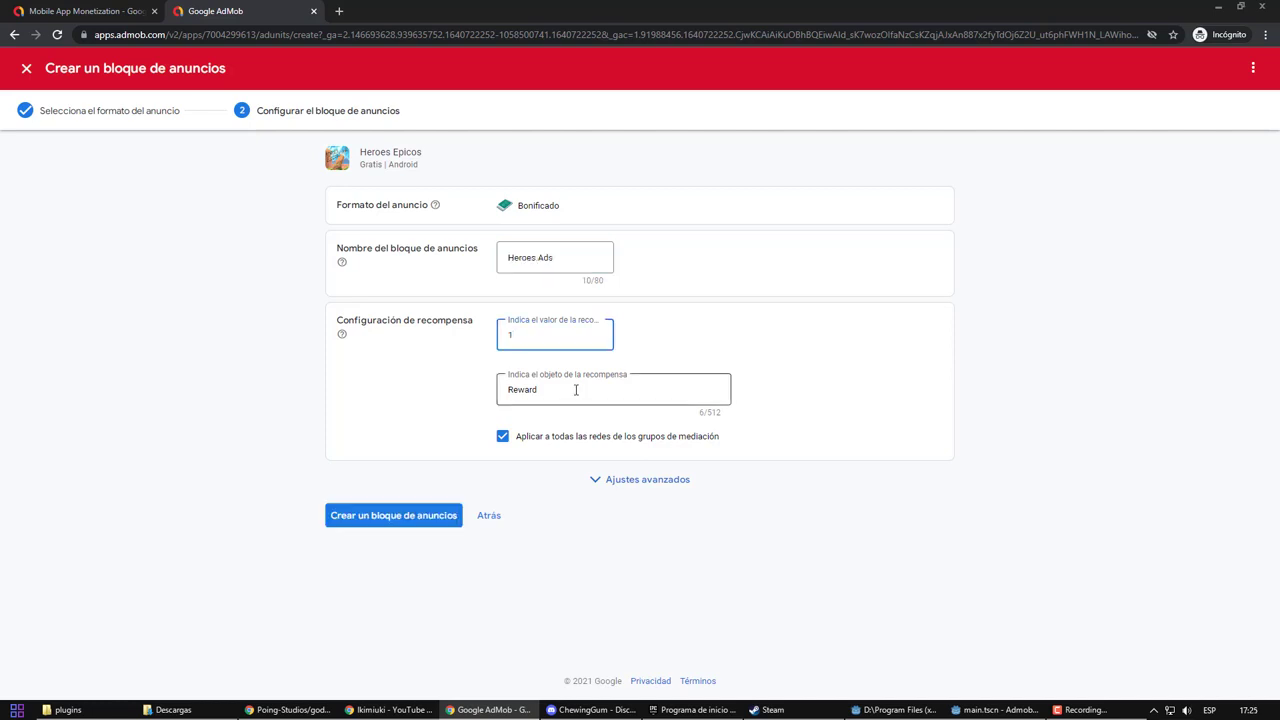
left_click_drag(575, 390, 449, 391)
left_click(558, 397)
double_click(555, 393)
left_click(554, 392)
left_click(599, 480)
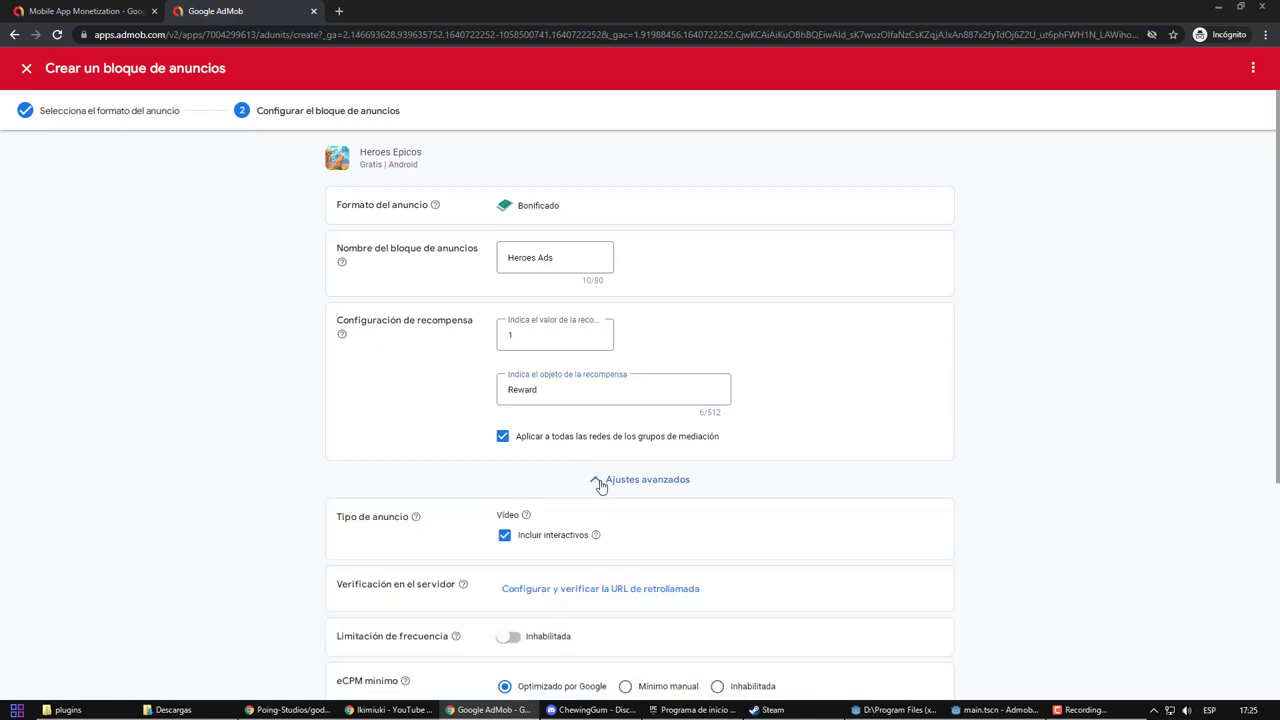
scroll(617, 424, "down", 3)
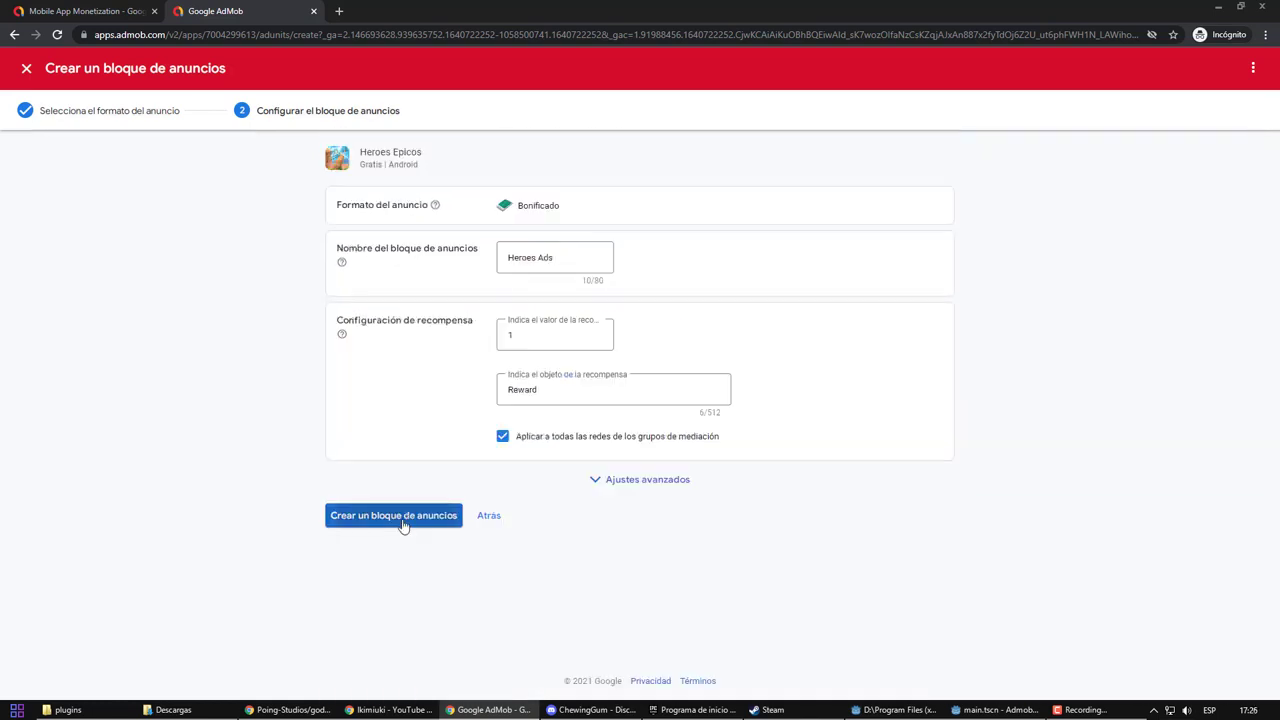
Create the Heroes Ads rewarded unit and select its app ID on the confirmation page.
left_click(400, 523)
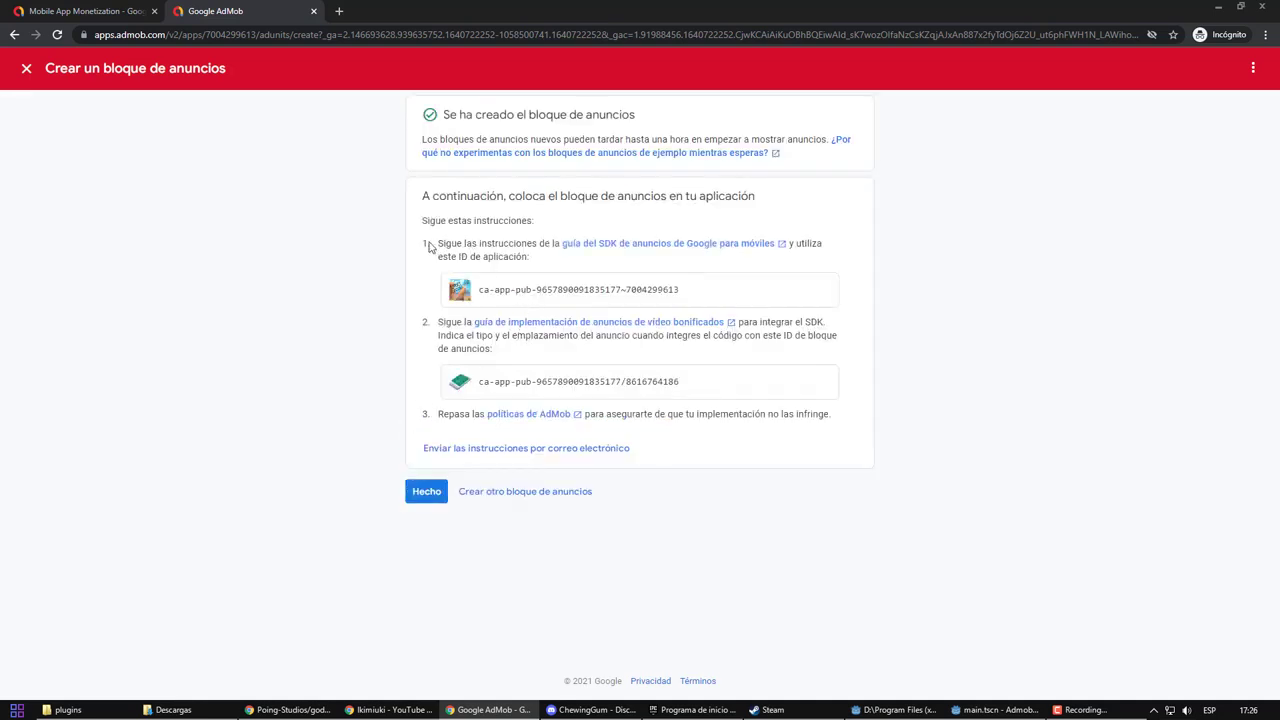
mouse_move(495, 287)
left_mouse_down()
mouse_move(714, 289)
mouse_move(480, 289)
left_mouse_up()
left_click_drag(476, 382, 715, 384)
left_click(706, 380)
mouse_move(477, 289)
left_mouse_down()
mouse_move(645, 290)
mouse_move(720, 306)
mouse_move(706, 290)
mouse_move(479, 289)
left_mouse_up()
key("ctrl+c")
Open android/build/AndroidManifest.xml in Visual Studio Code from File Explorer.
left_click(68, 709)
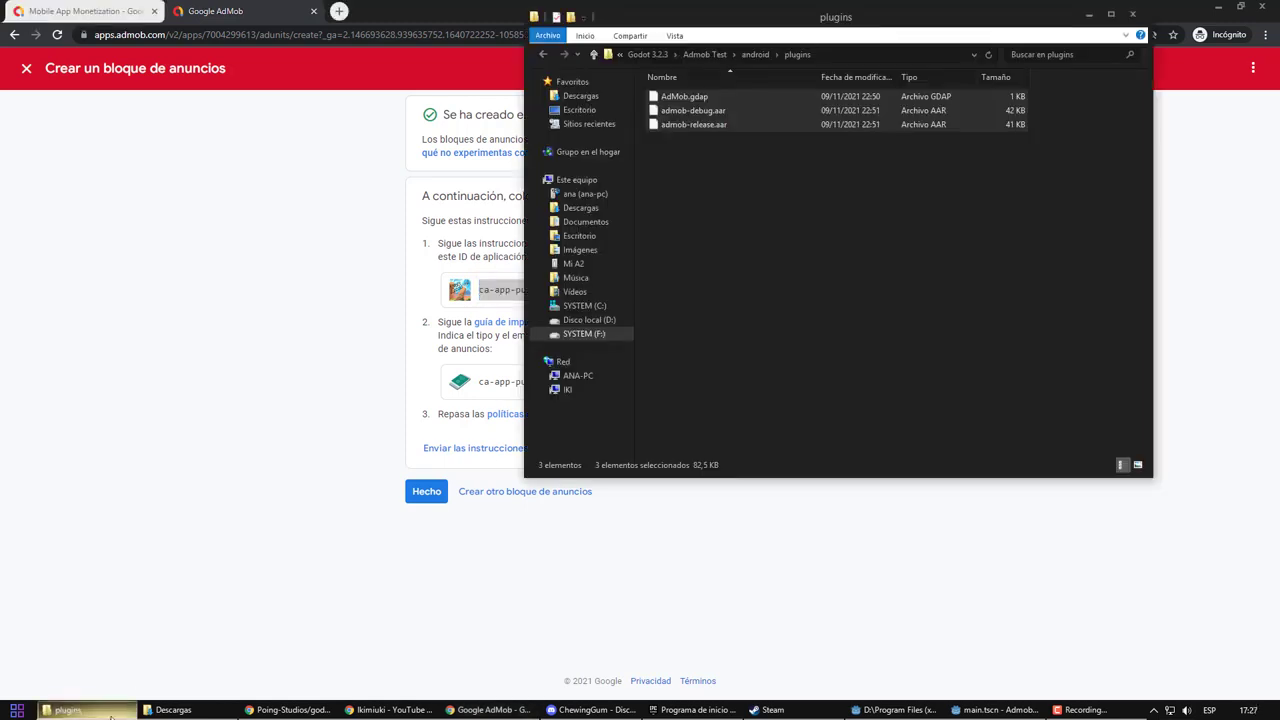
key("alt+Up")
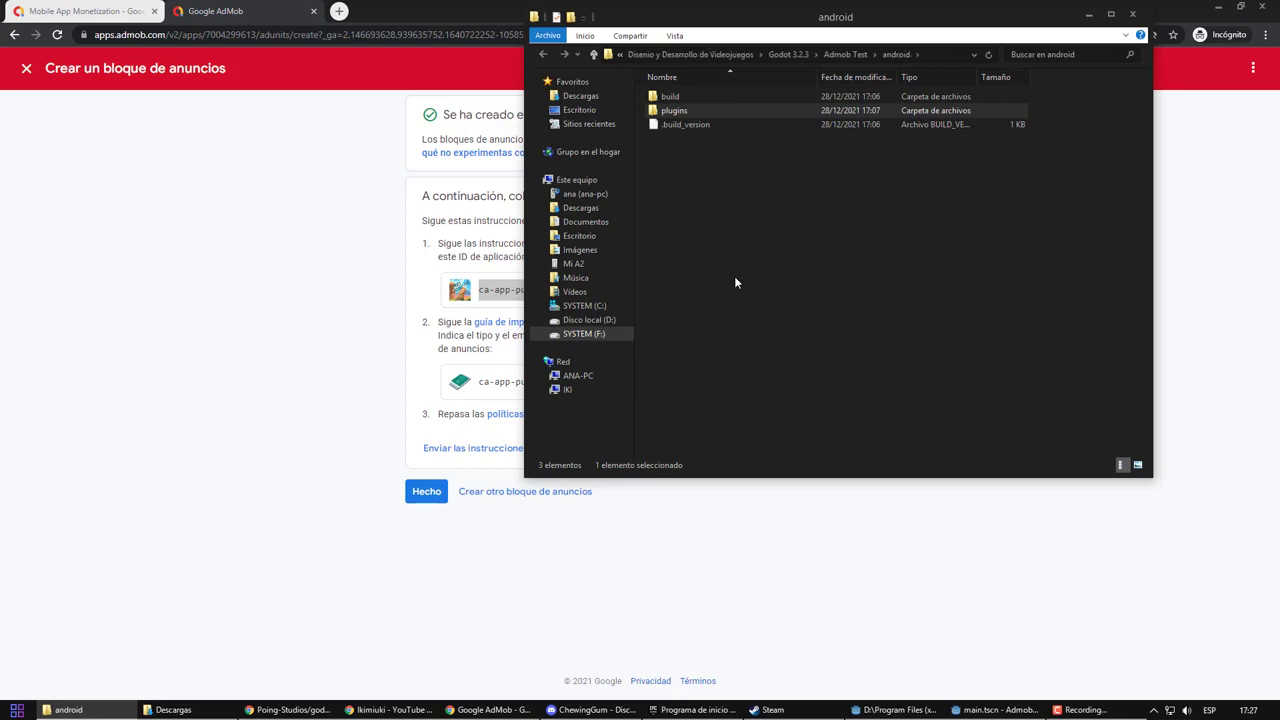
key("Up")
key("Return")
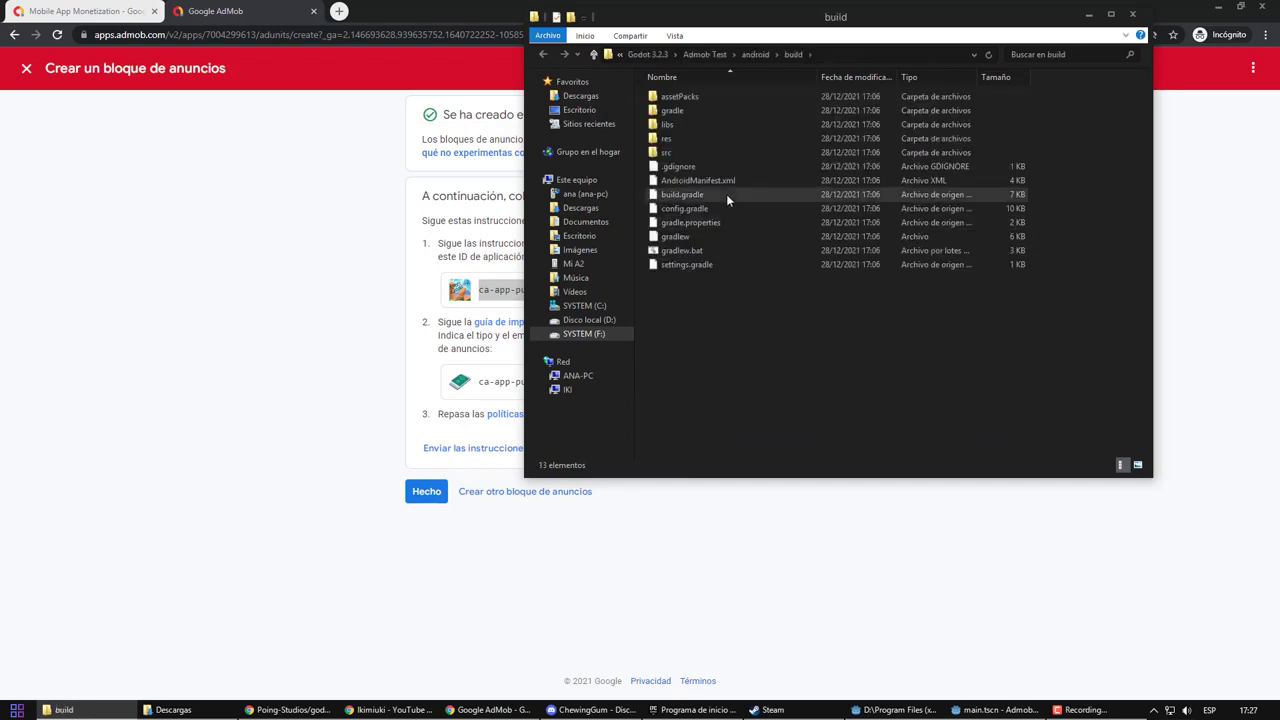
left_click(719, 178)
right_click(719, 176)
mouse_move(856, 218)
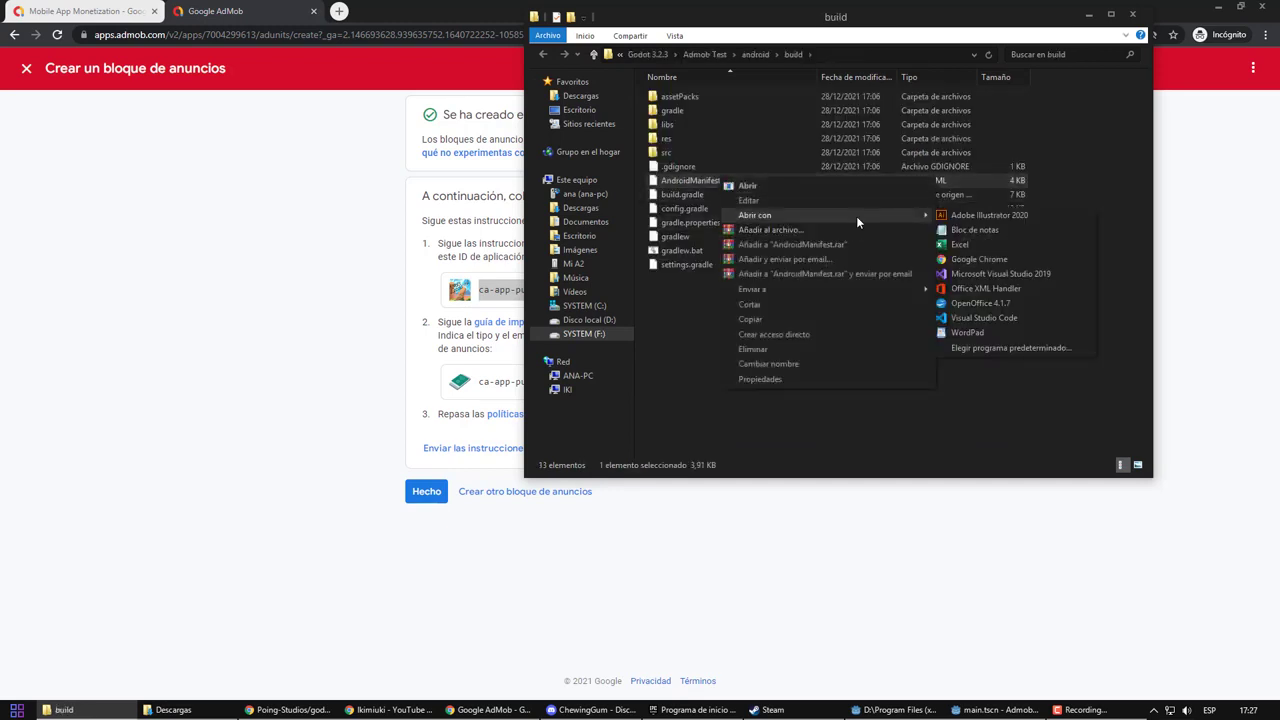
left_click(977, 318)
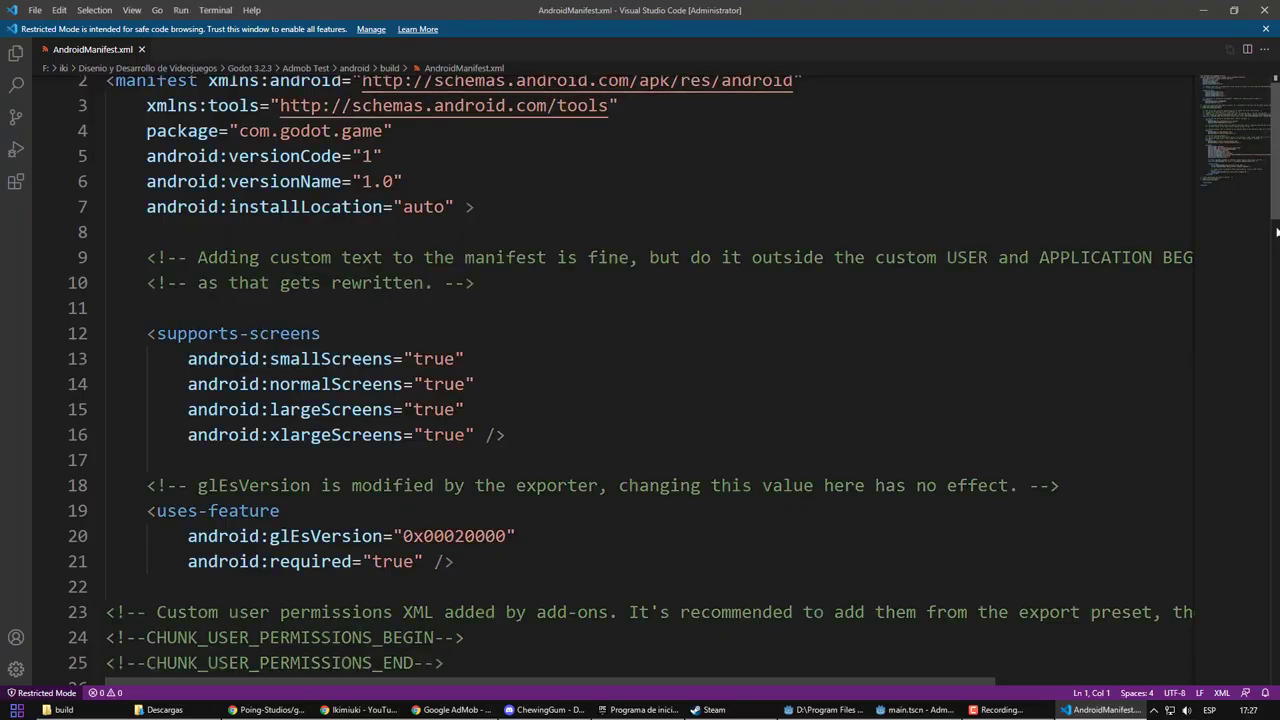
Paste the AdMob app ID on a new line after the application begin marker.
scroll(1277, 302, "down", 10)
left_click_drag(1277, 302, 1277, 506)
left_click(533, 358)
key("Return")
key("Return")
key("Return")
key("Up")
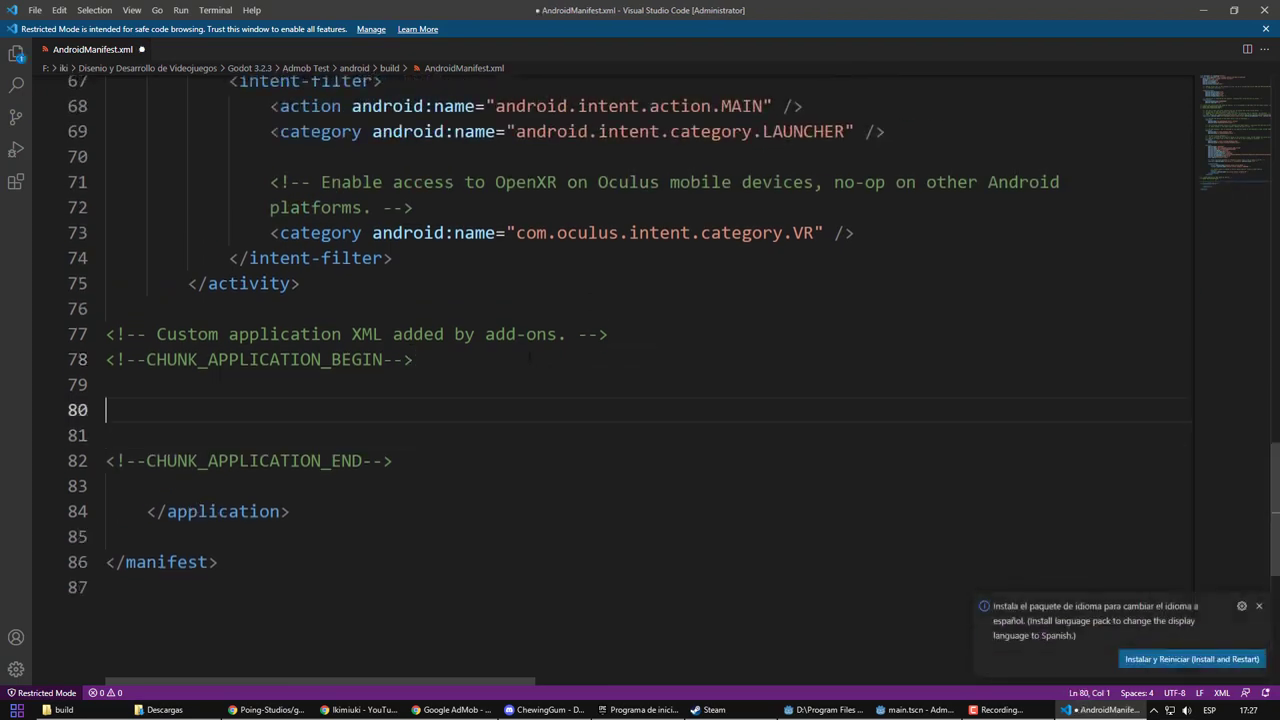
key("ctrl+v")
key("ctrl+z")
key("ctrl+v")
key("Home")
key("ctrl+shift+Right")
key("ctrl+shift+Right")
key("ctrl+shift+Right")
key("ctrl+shift+Right")
key("End")
Copy the README's sample APPLICATION_ID meta-data block into the manifest.
left_click(265, 710)
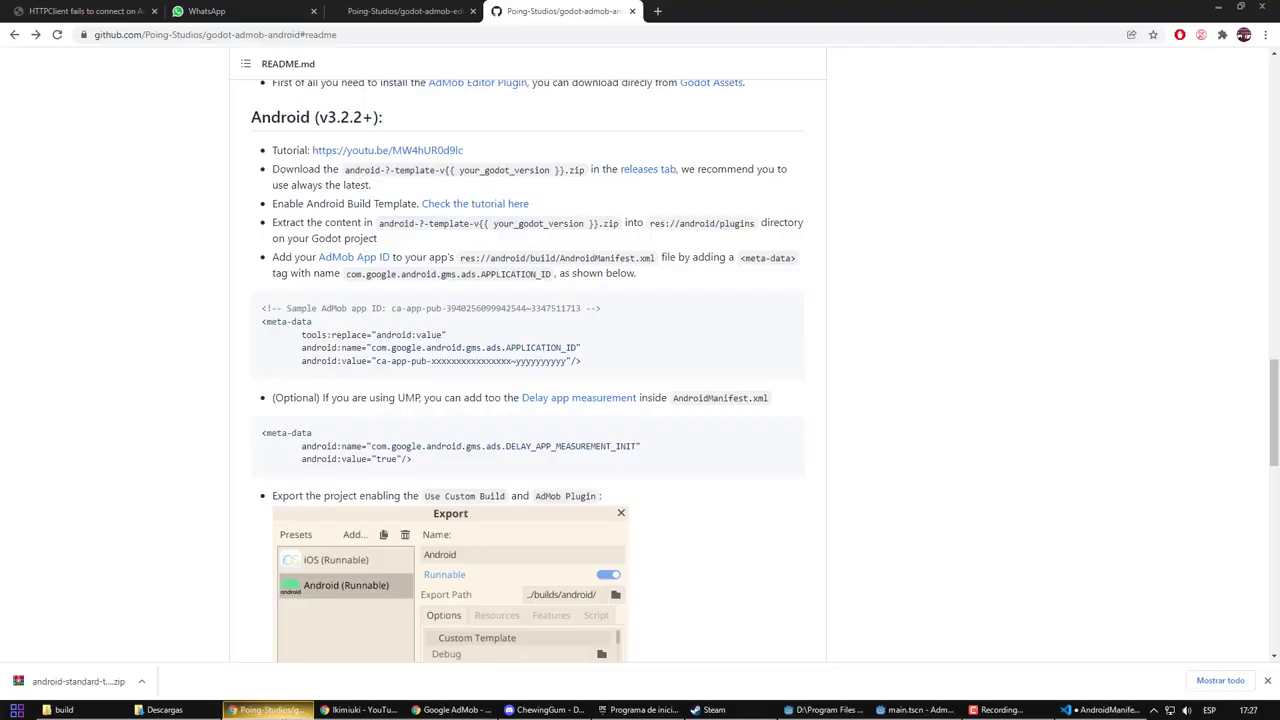
left_click_drag(262, 321, 617, 375)
key("ctrl+c")
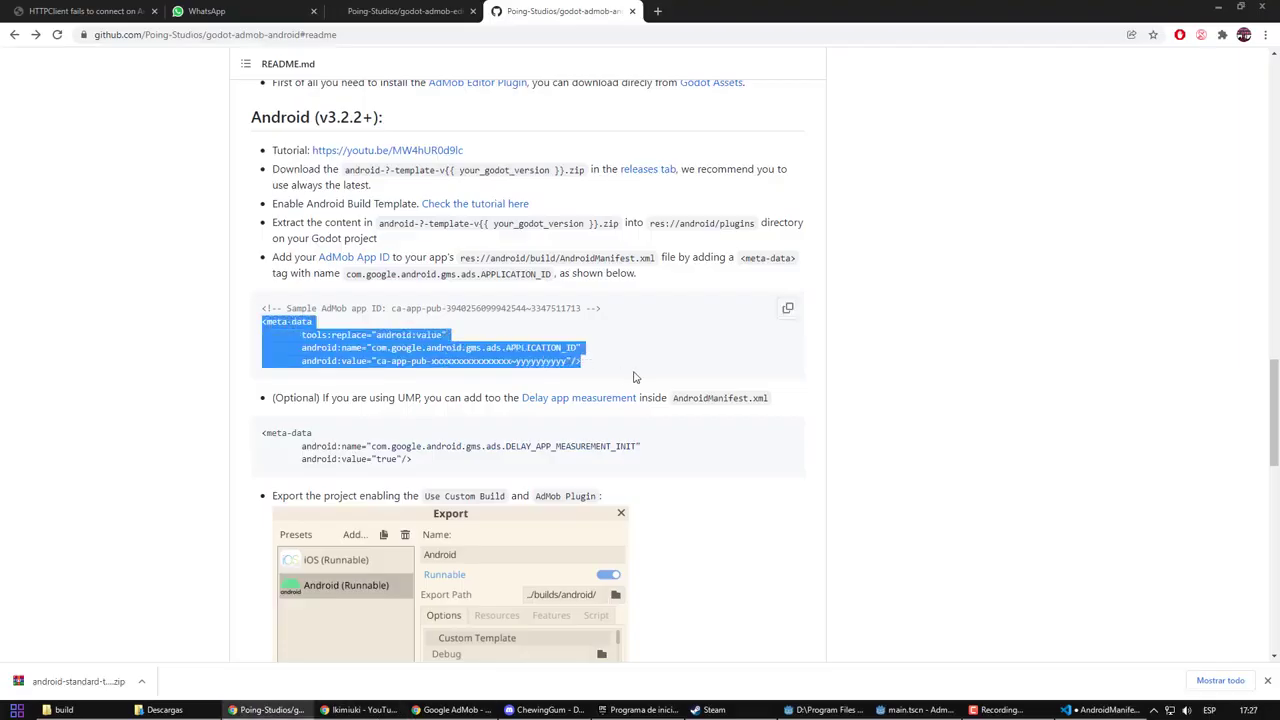
key("alt+Tab")
left_click(312, 384)
key("Return")
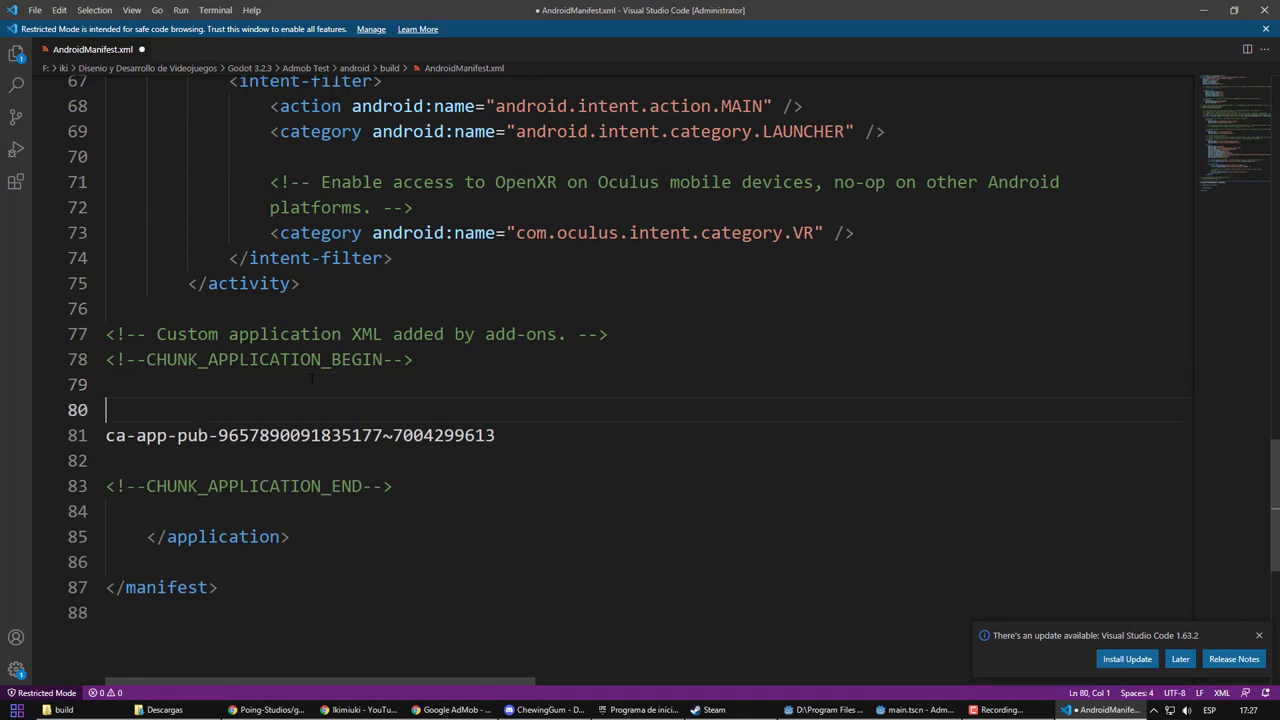
key("Return")
left_click(315, 408)
key("ctrl+v")
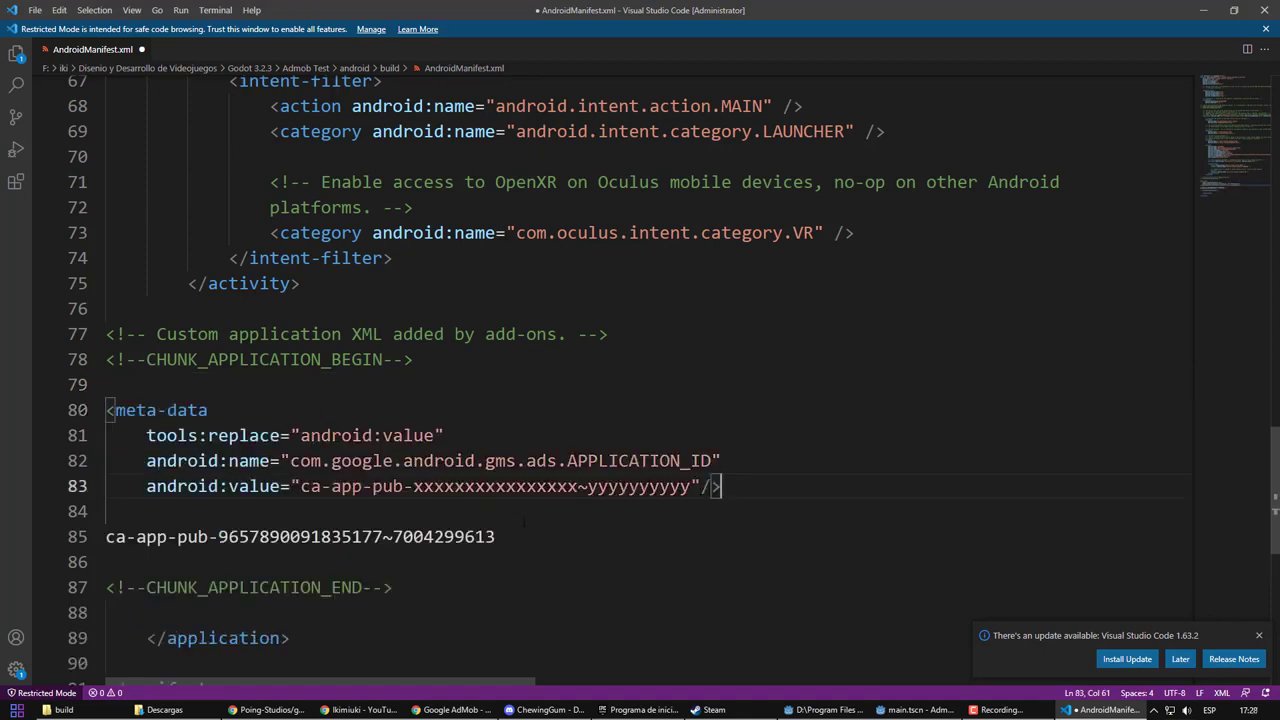
Move the real app ID into the meta-data android:value, replacing the placeholder.
left_click_drag(110, 537, 537, 537)
key("ctrl+x")
left_click_drag(300, 486, 690, 486)
key("ctrl+v")
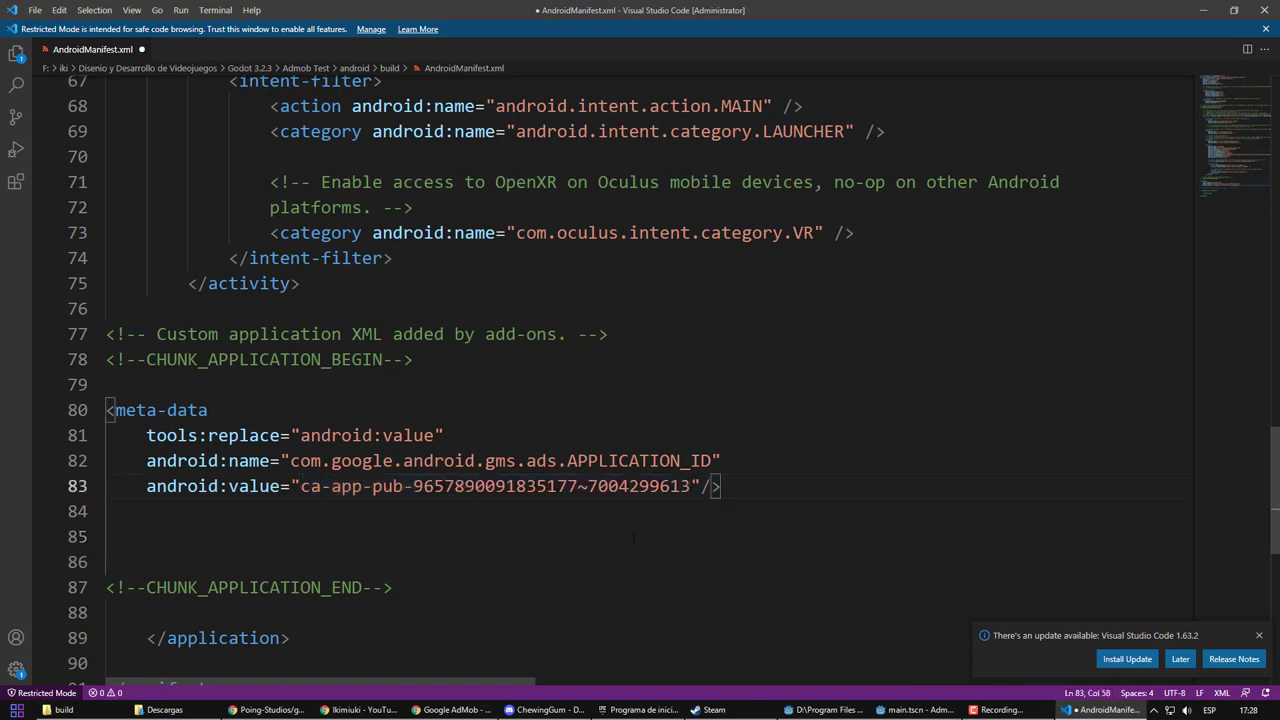
left_click(631, 539)
Save all edited files and return to the plugin README in the browser.
left_click(34, 10)
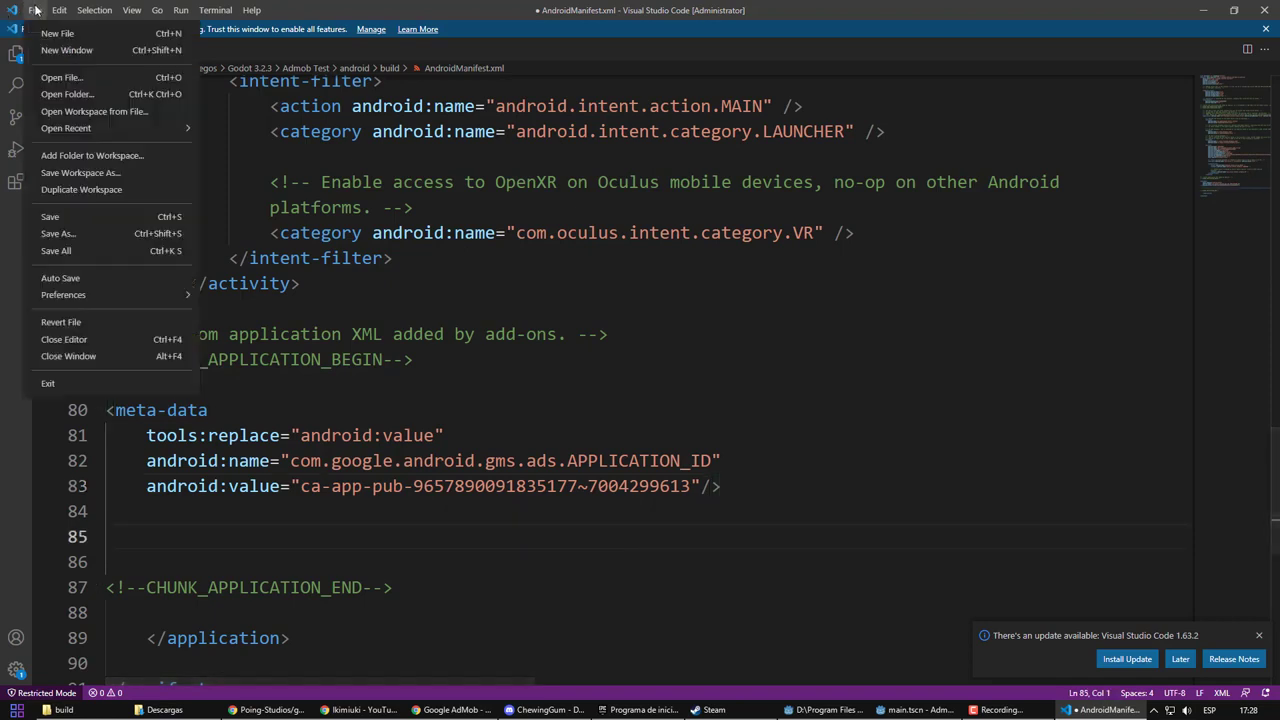
left_click(90, 250)
key("Up")
key("alt+Tab")
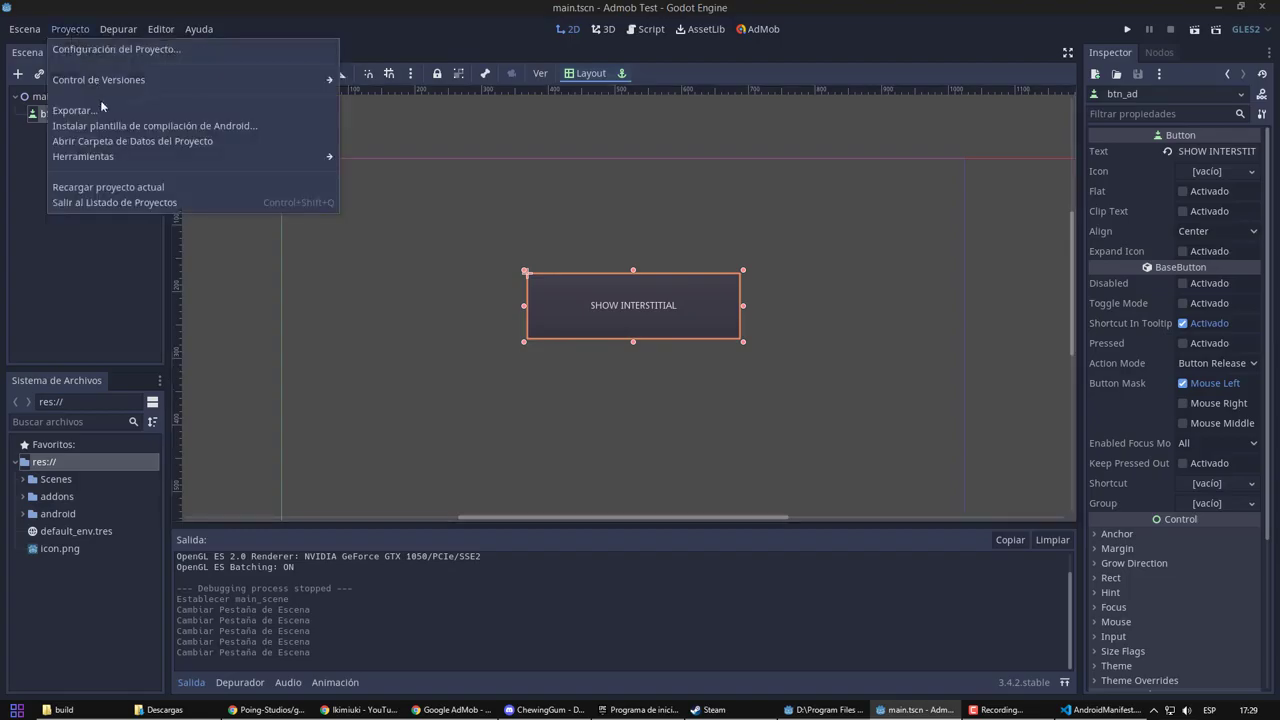
left_click(75, 111)
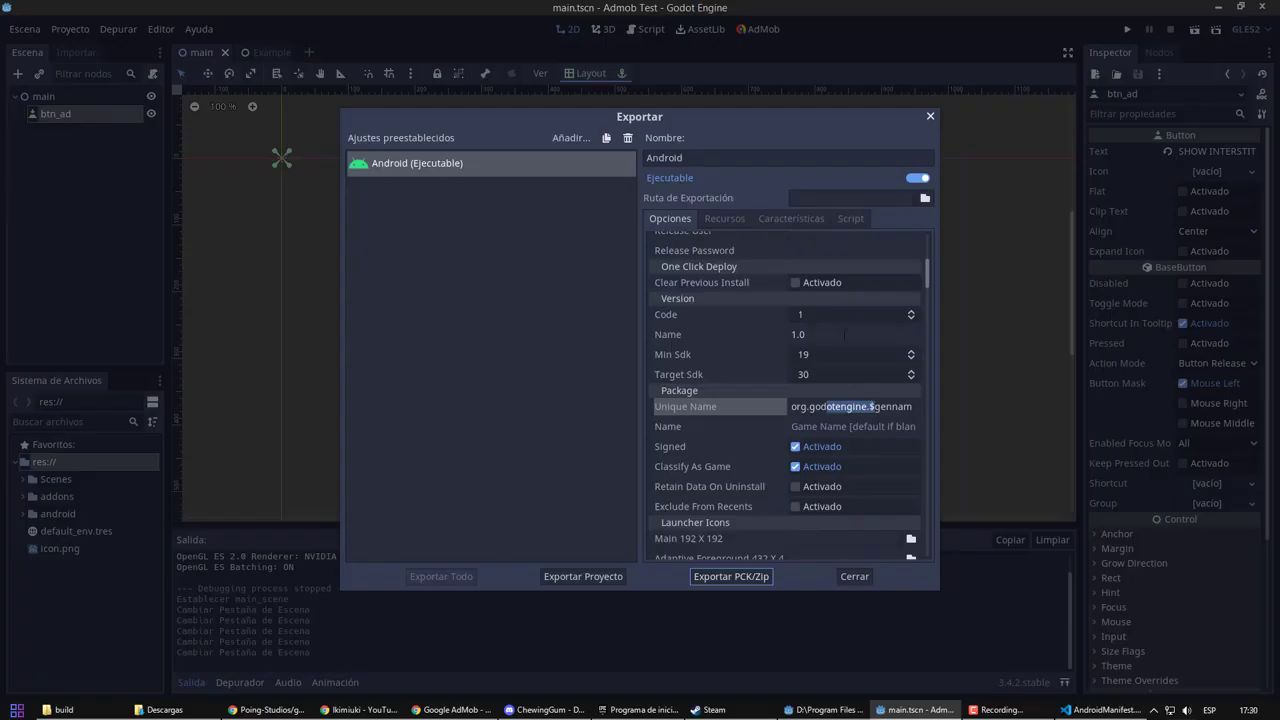
scroll(774, 318, "up", 5)
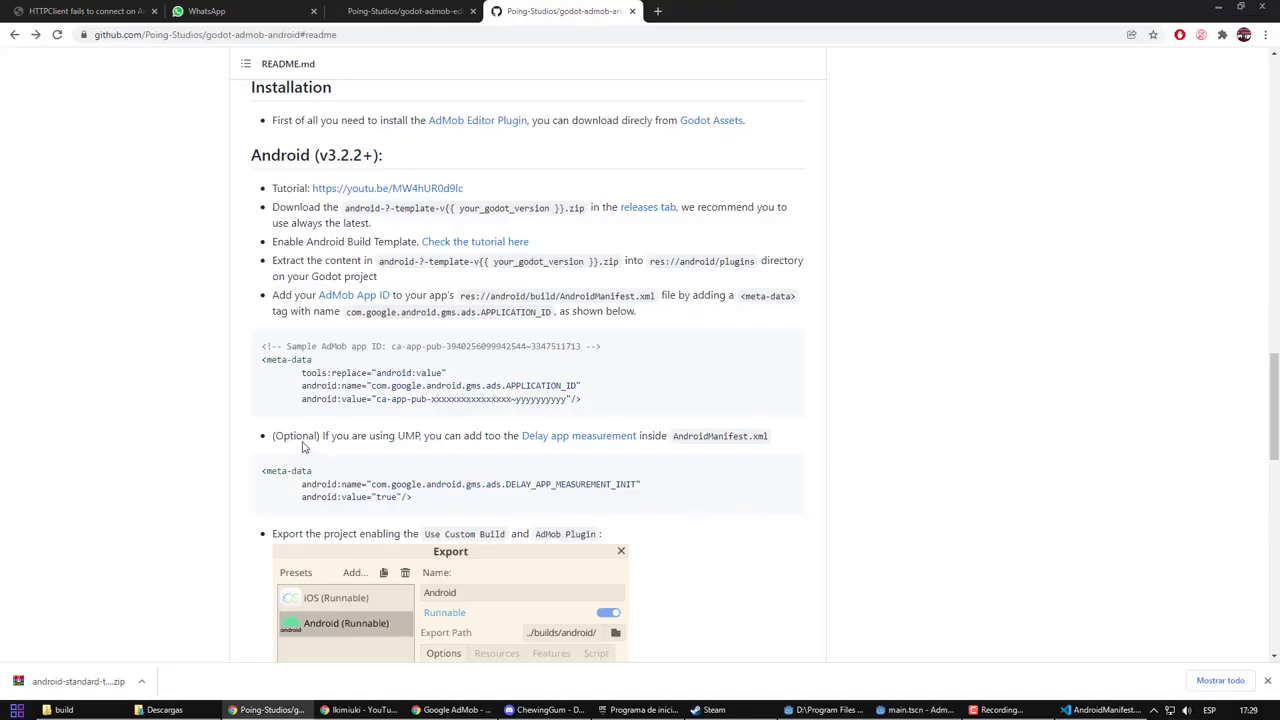
left_click_drag(268, 440, 782, 429)
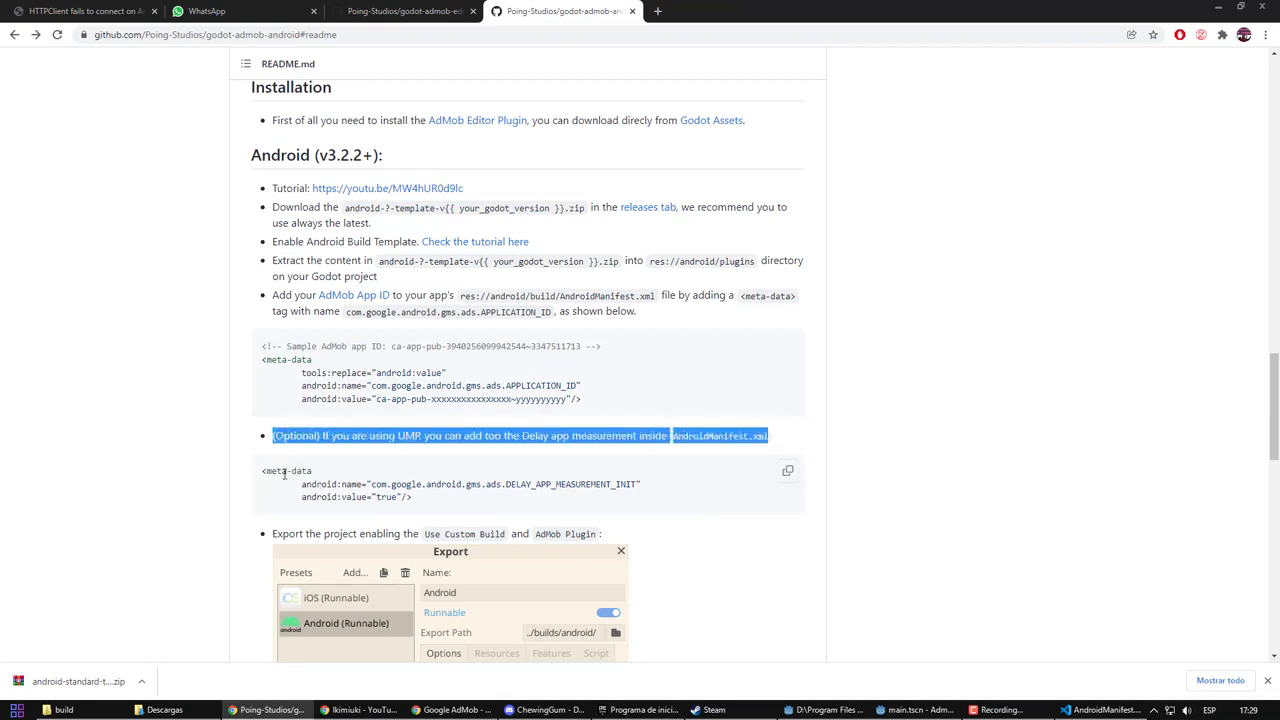
left_click_drag(281, 470, 743, 506)
left_click(743, 506)
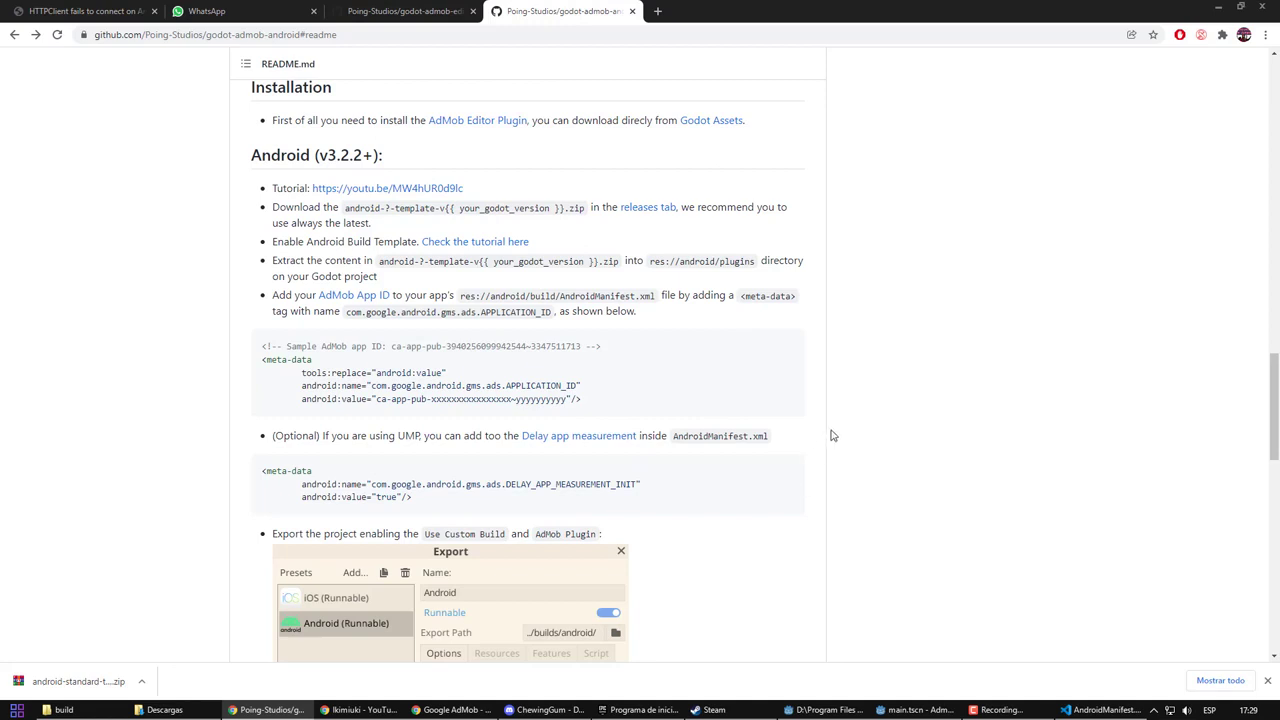
scroll(830, 436, "down", 2)
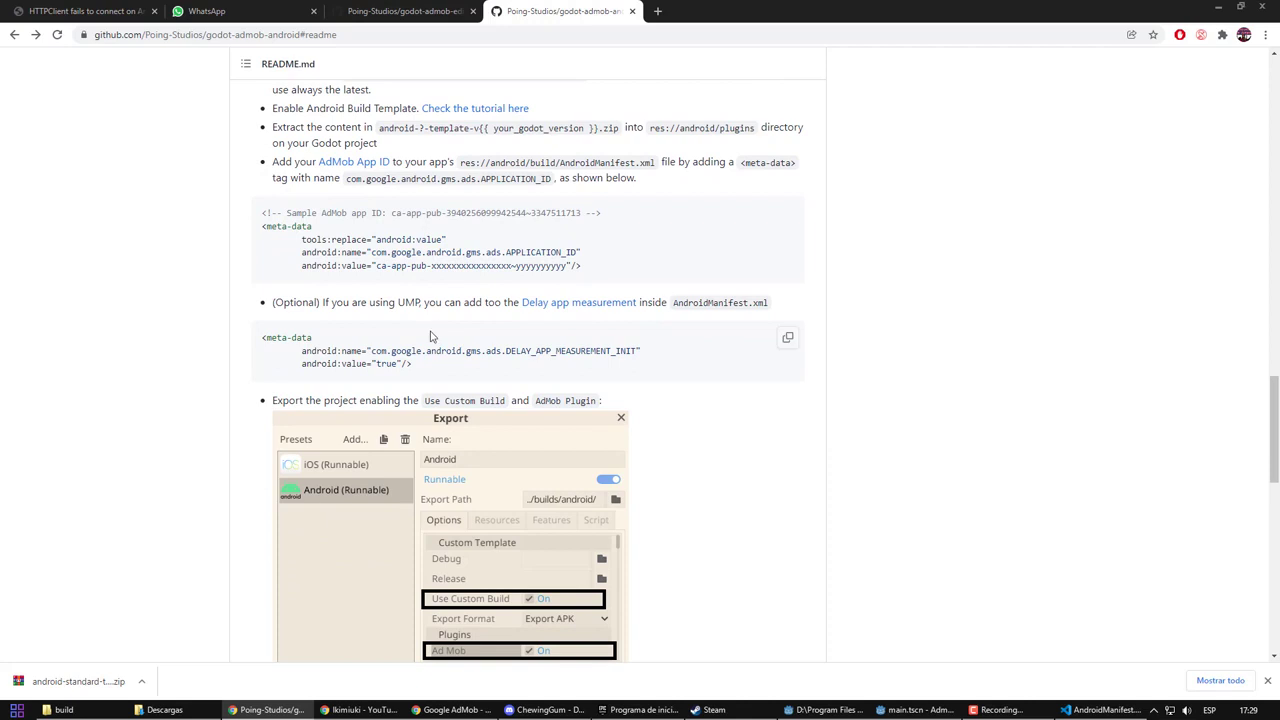
scroll(431, 337, "down", 2)
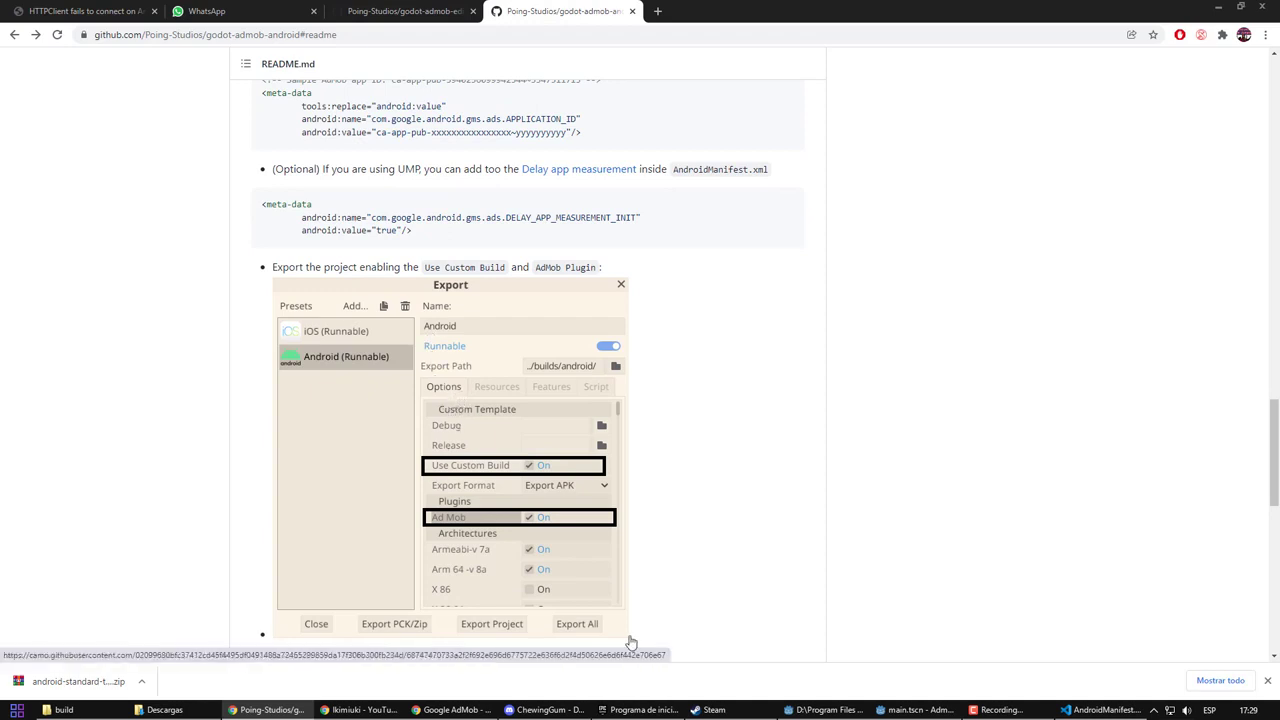
scroll(740, 583, "down", 1)
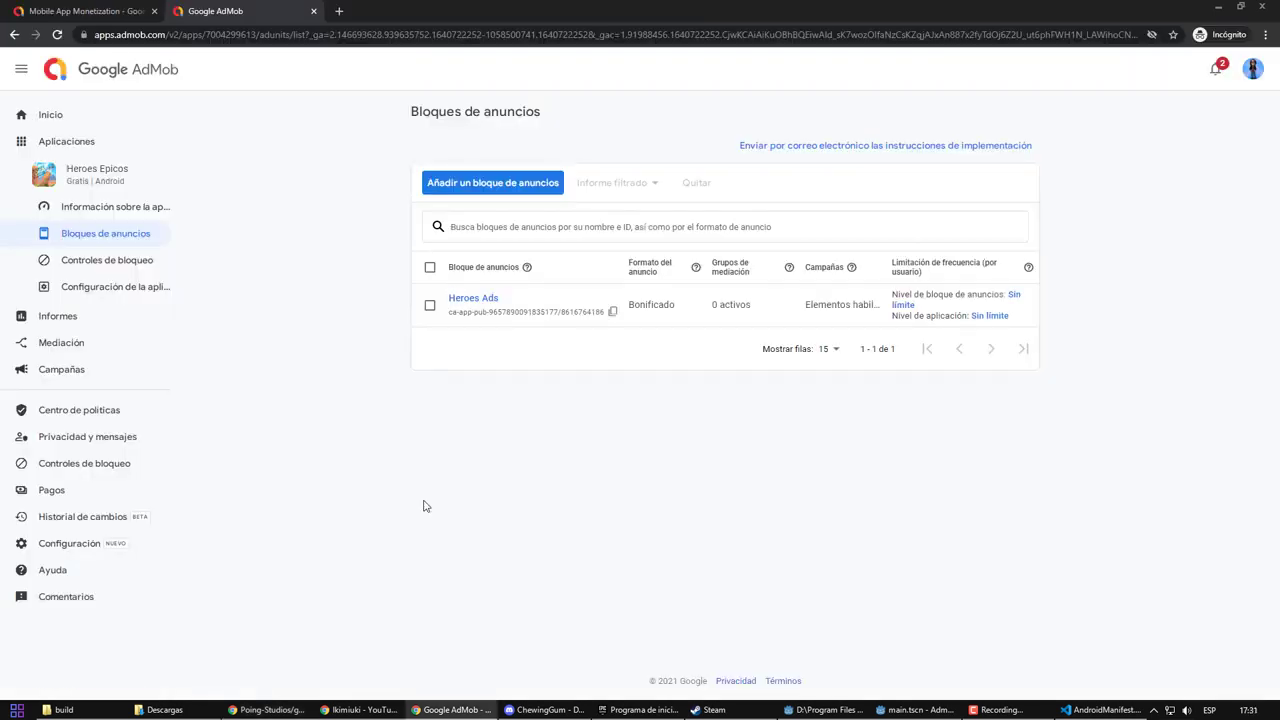
Go to Blocking controls > EU user consent and edit the personalized ads setting.
left_click(86, 464)
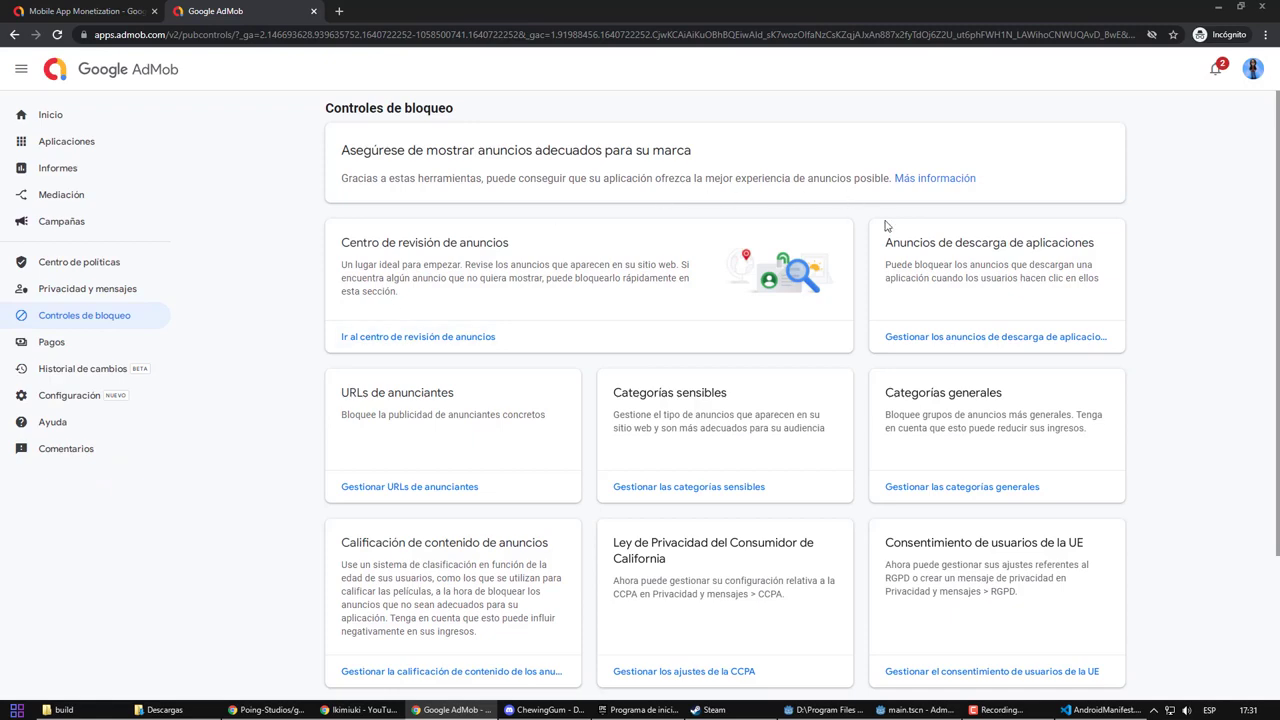
scroll(885, 226, "down", 1)
scroll(885, 226, "down", 1)
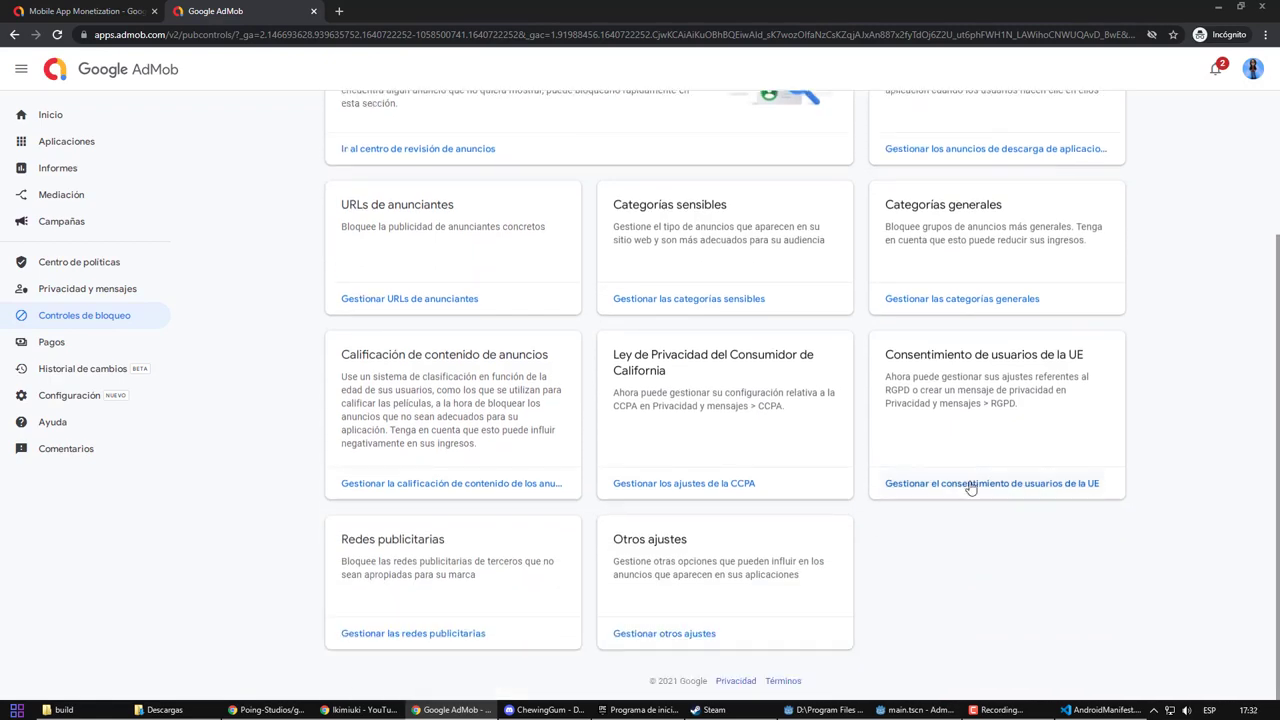
left_click(970, 484)
scroll(663, 334, "down", 2)
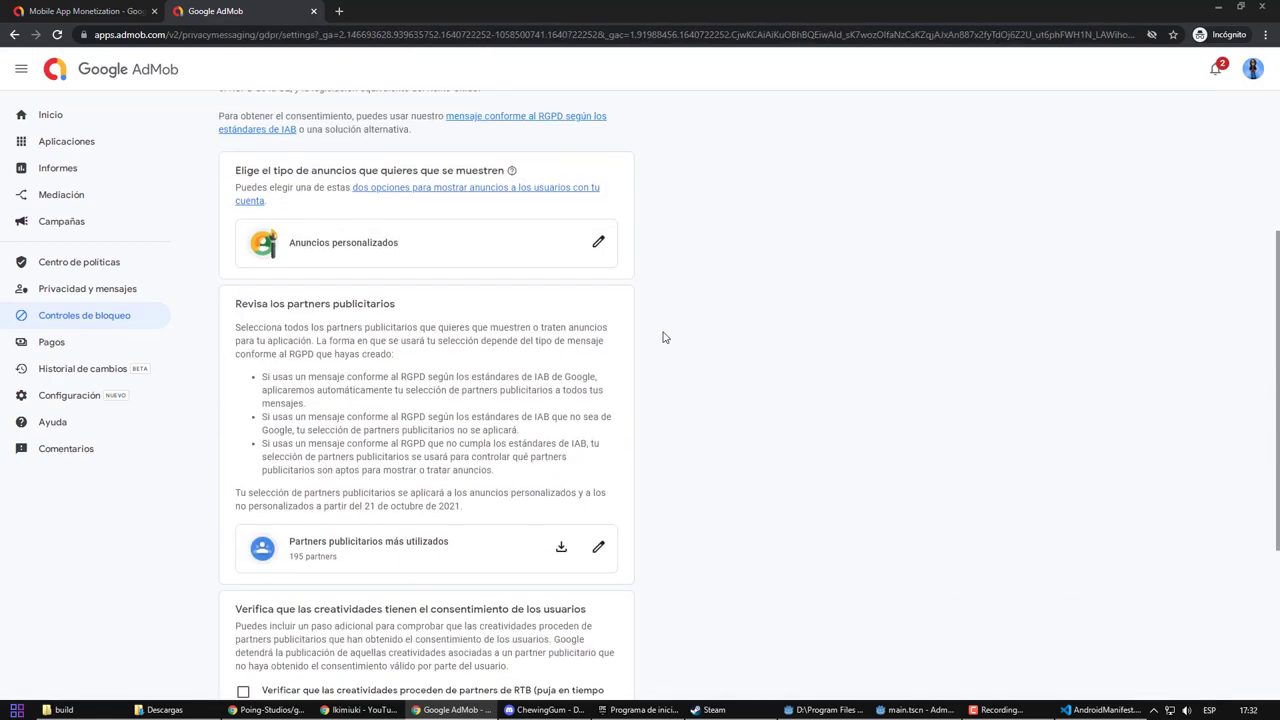
left_click(597, 242)
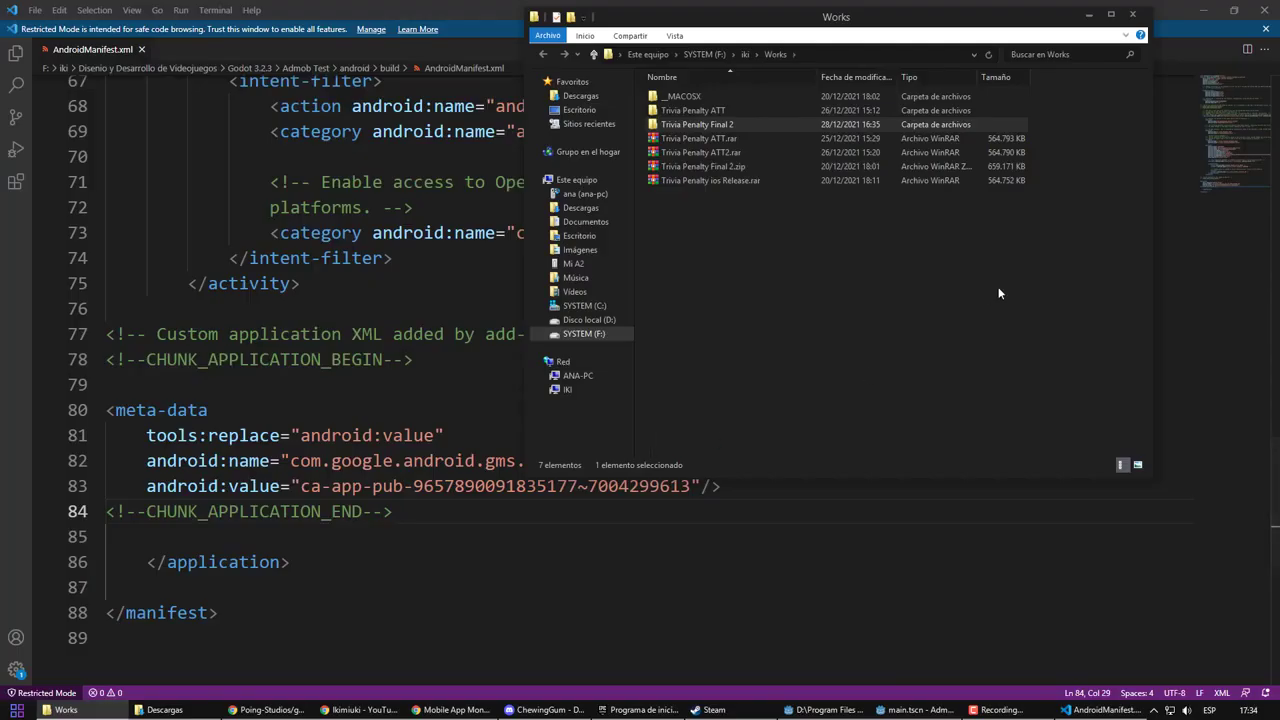
Open admob.gdip from Trivia Penalty ATT > Trivia Penalty Final 2 > ios > plugins.
key("Return")
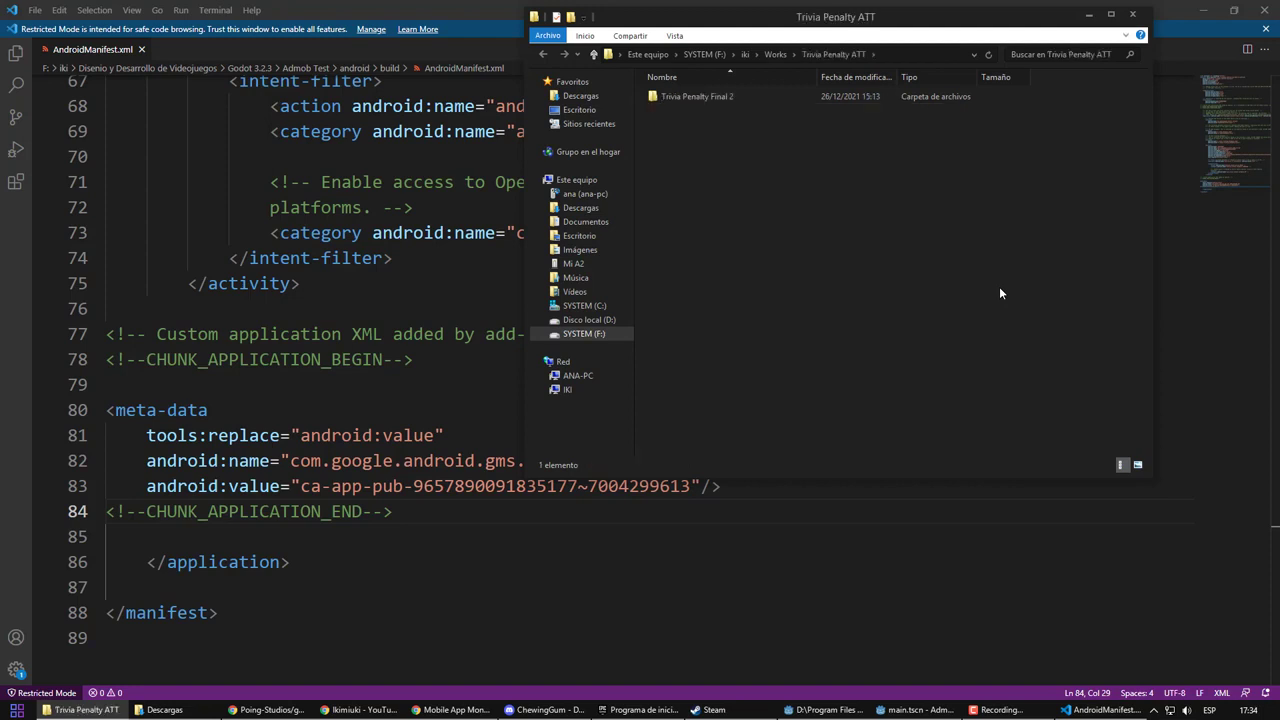
key("Return")
key("Down")
key("Down")
key("Down")
key("Down")
key("Down")
key("Down")
key("Down")
key("Down")
key("Down")
key("Down")
key("Down")
key("Down")
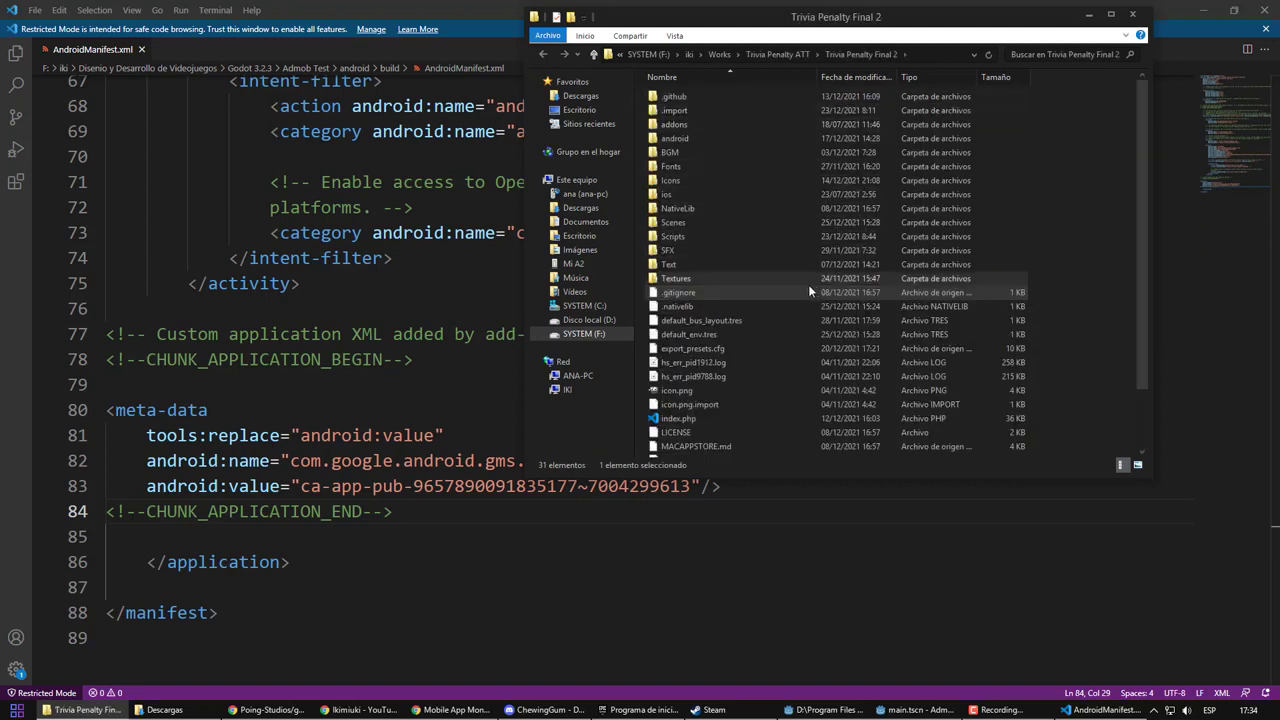
key("Up")
key("Up")
key("Up")
key("Up")
key("Up")
key("Up")
key("Return")
key("Return")
key("Down")
key("Return")
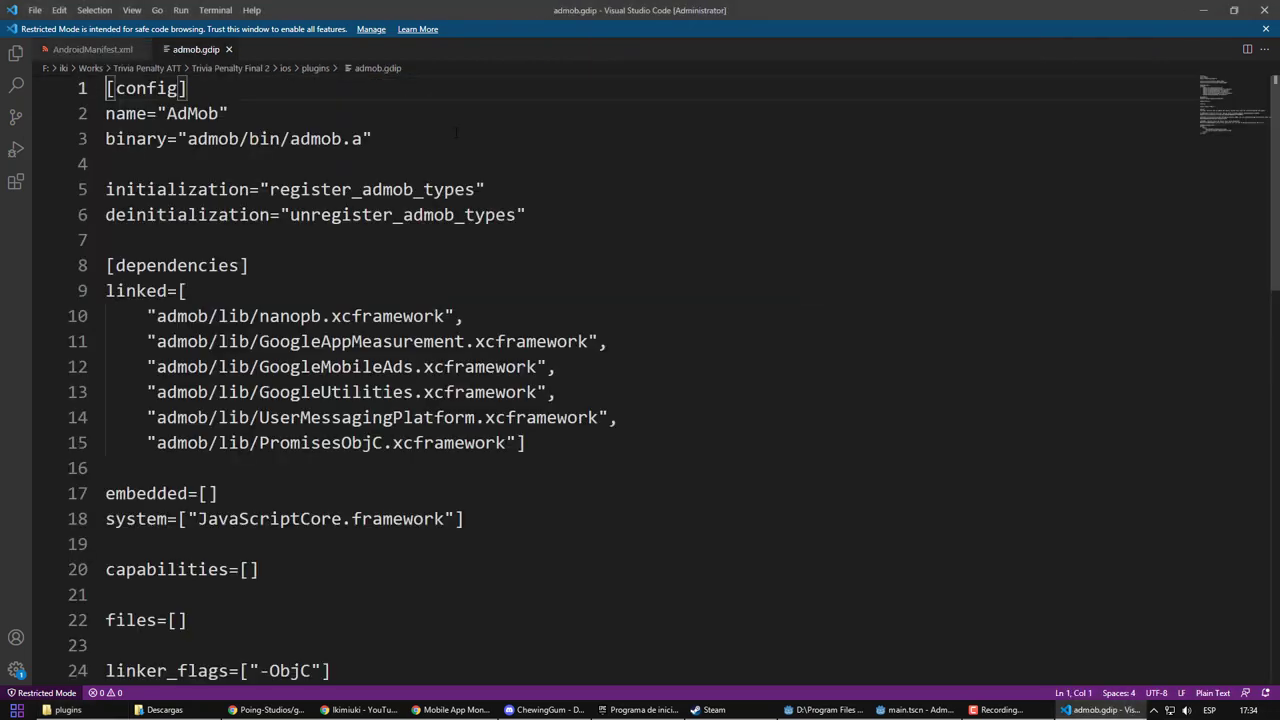
Delete the NSUserTrackingUsageDescription line from admob.gdip.
scroll(810, 291, "down", 7)
scroll(640, 375, "down", 1)
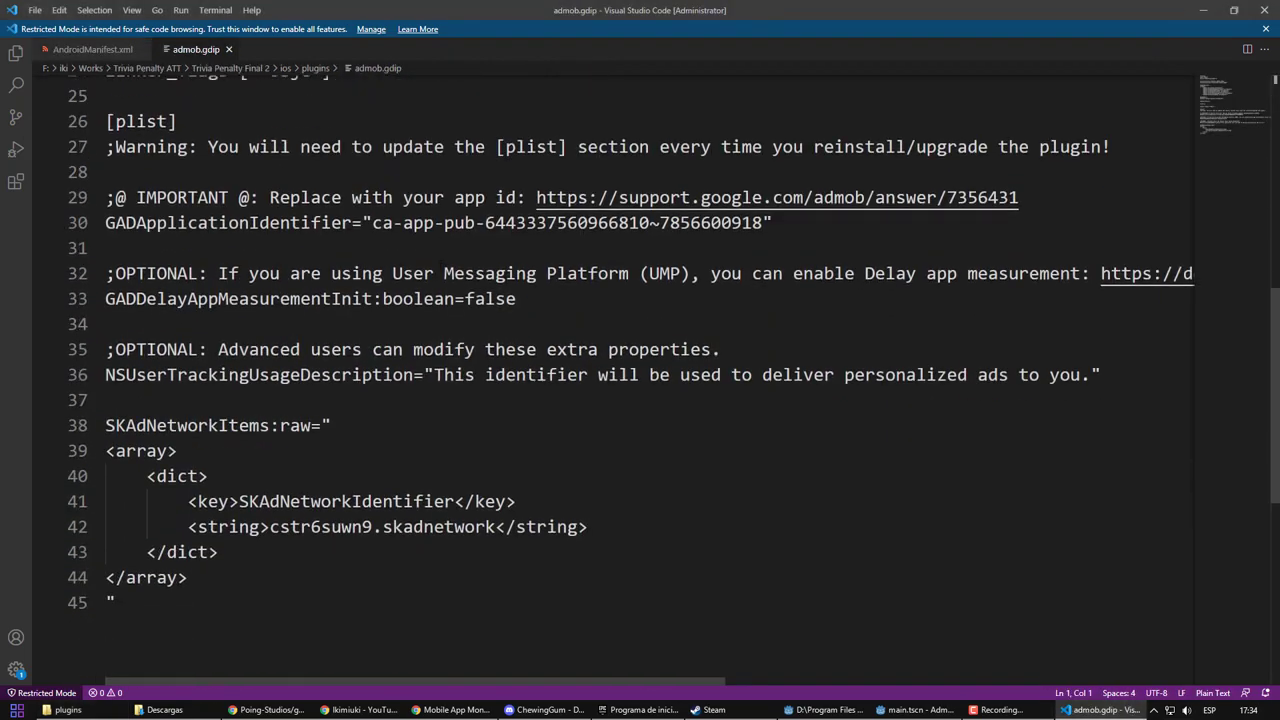
scroll(1100, 375, "down", 2)
left_click_drag(1102, 208, 80, 208)
key("BackSpace")
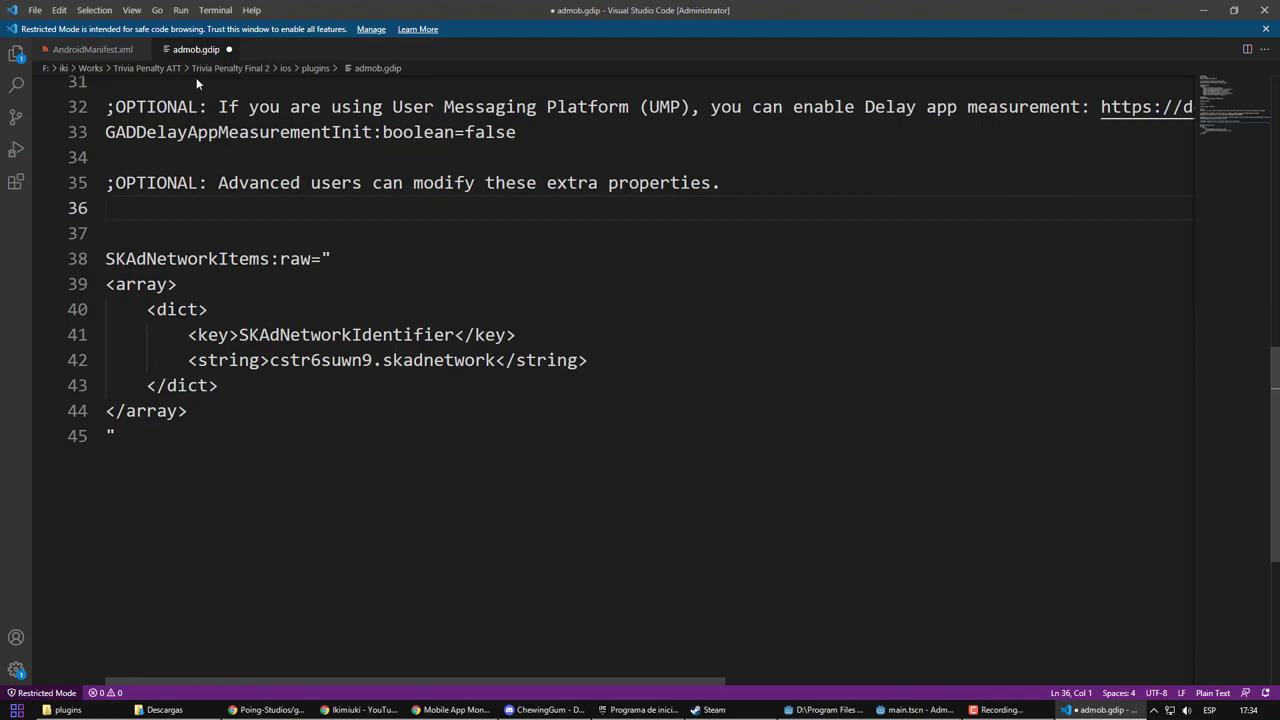
key("alt+Tab")
Select the Heroes Ads unit ID on the AdMob created-unit page, then return to Godot.
left_click(14, 388)
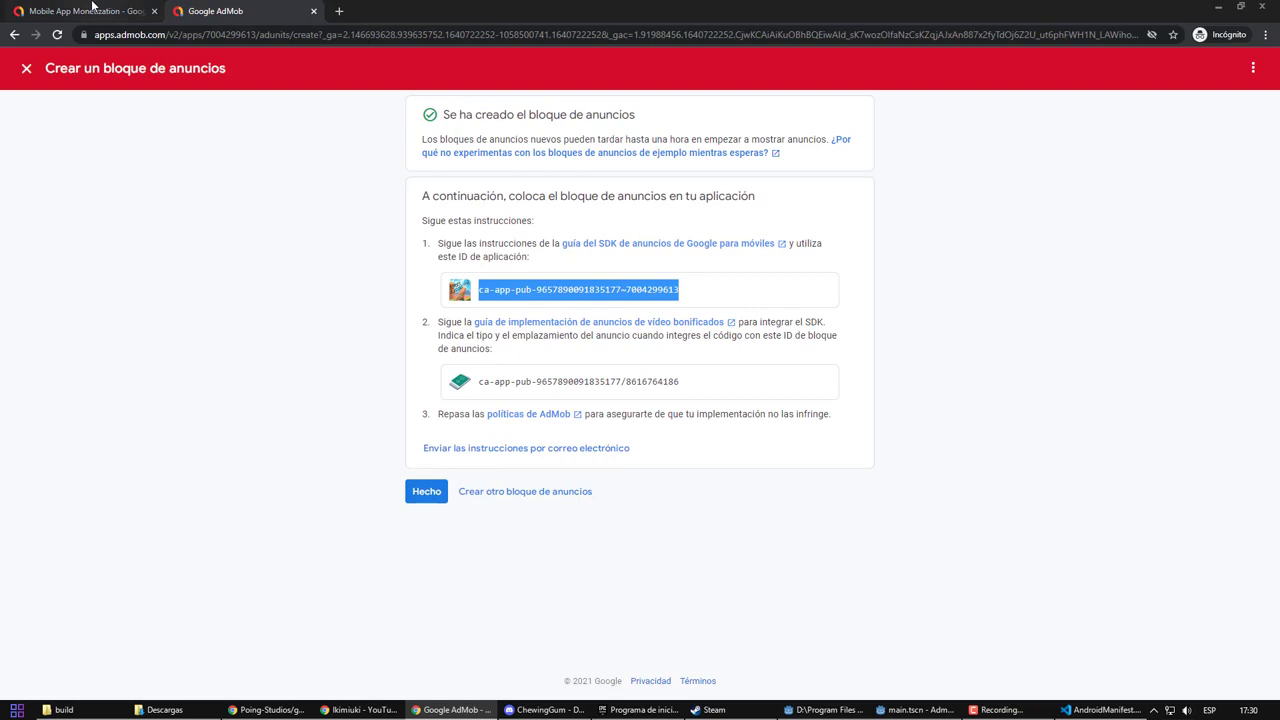
left_click(90, 8)
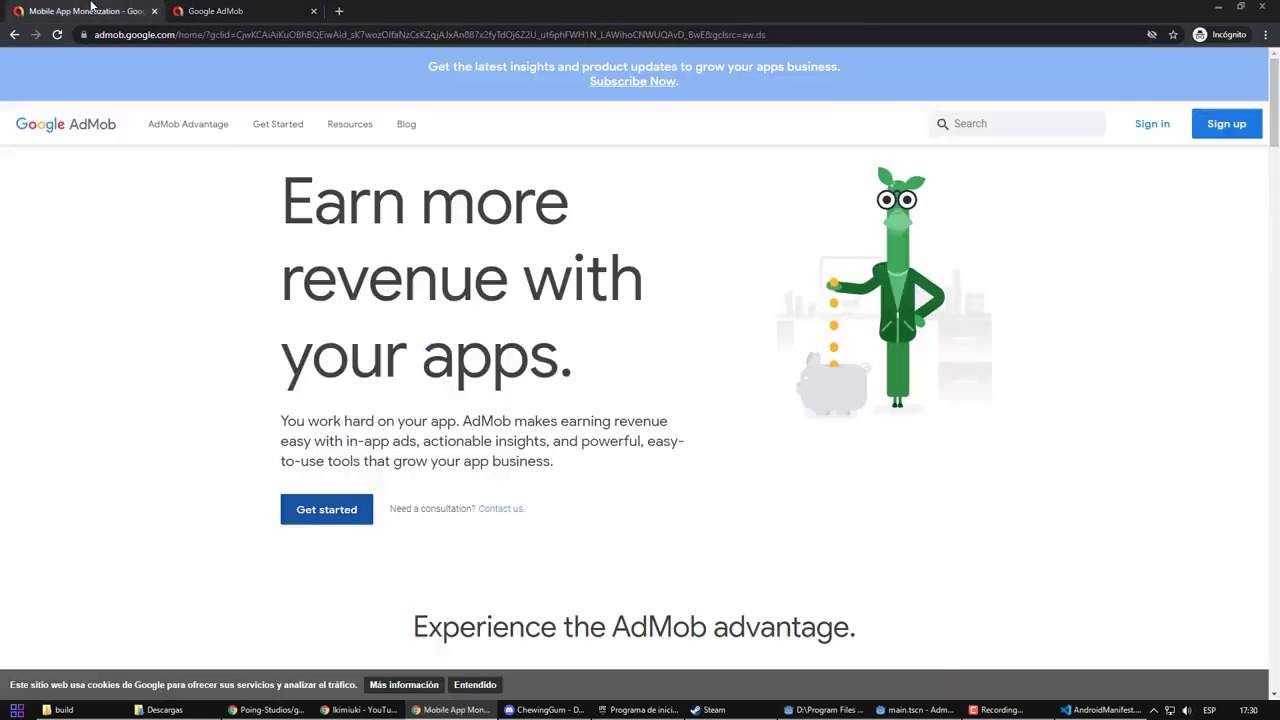
left_click(215, 11)
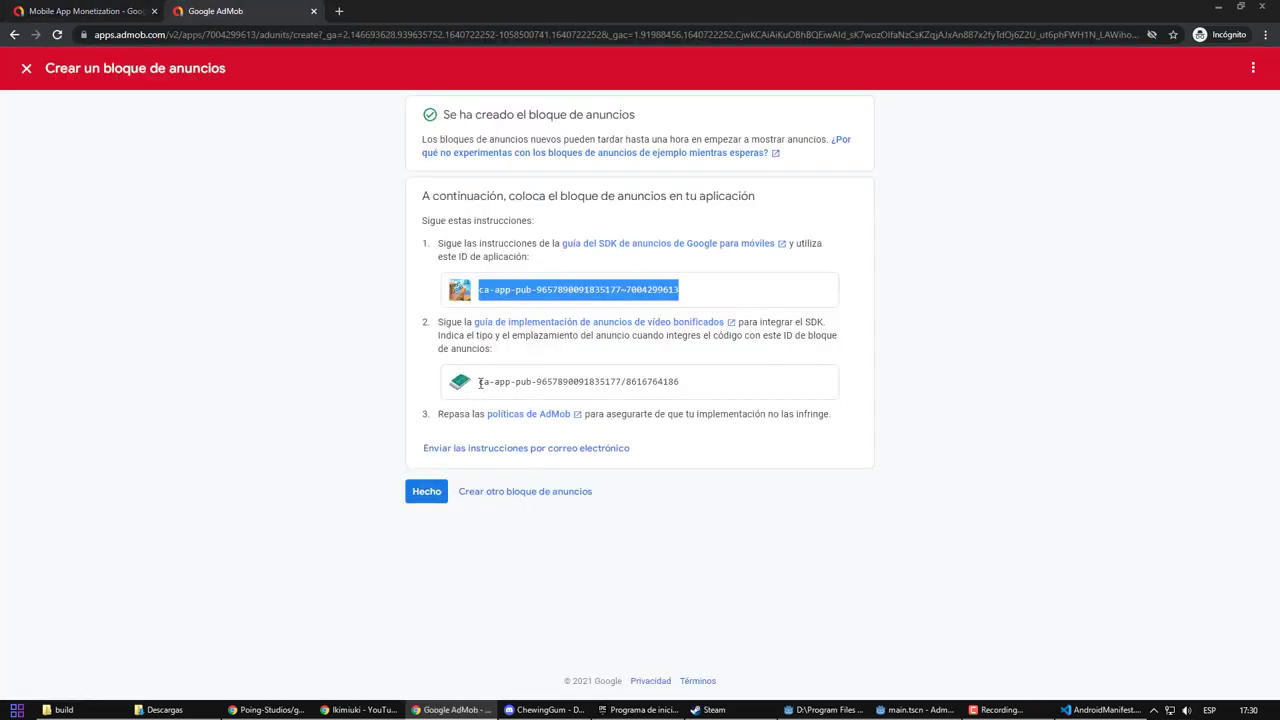
left_click_drag(480, 383, 710, 389)
key("ctrl+c")
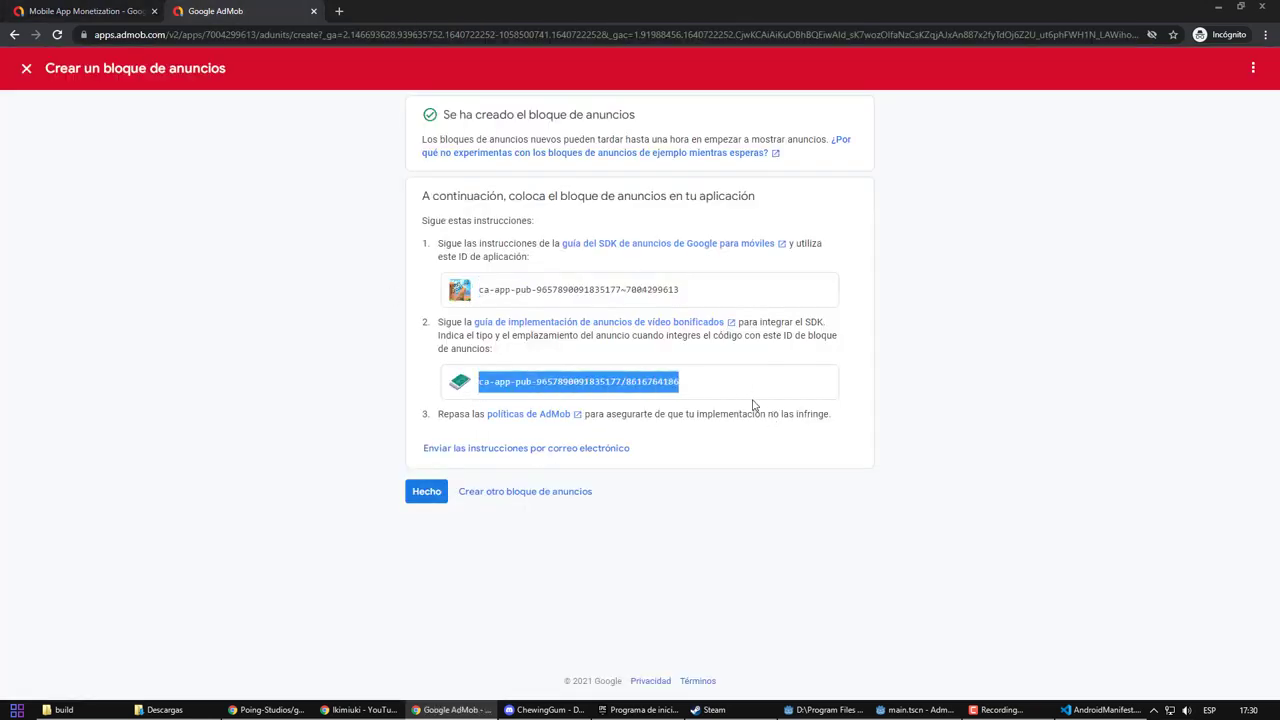
left_click(912, 710)
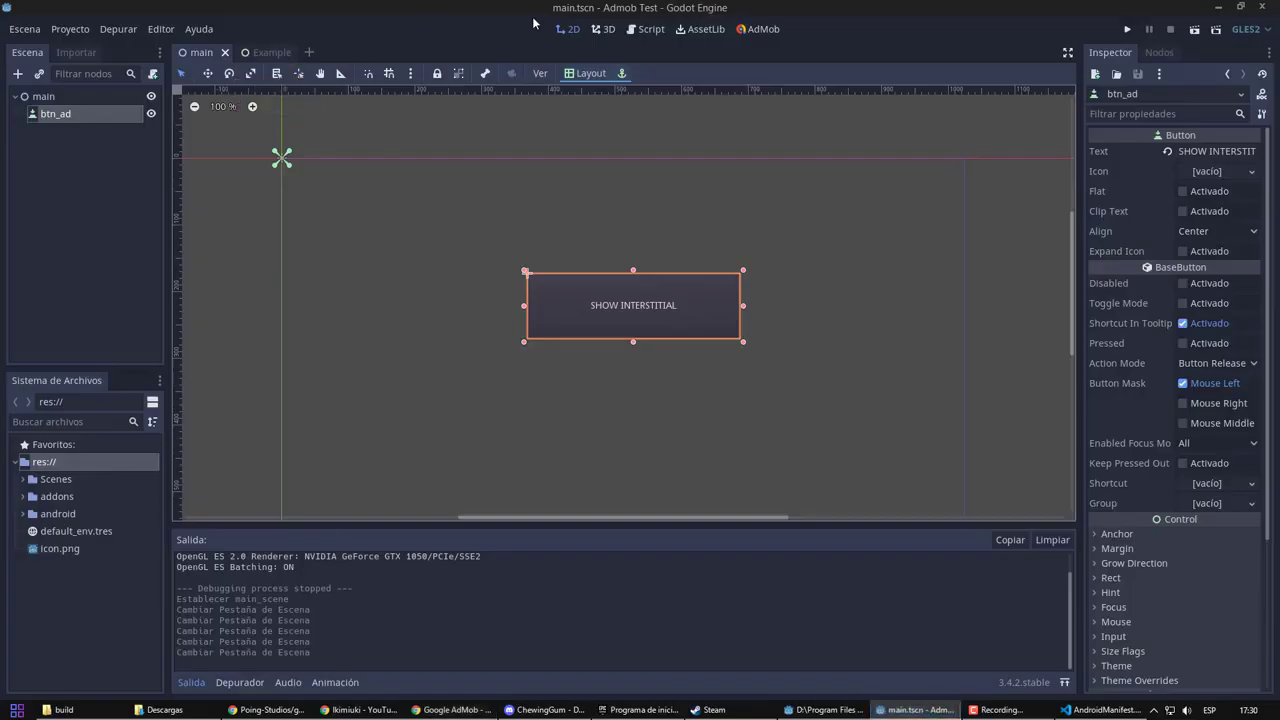
Set the AdMob Editor's Rewarded Android unit ID to the new Heroes Ads ID.
left_click(760, 29)
left_click(398, 100)
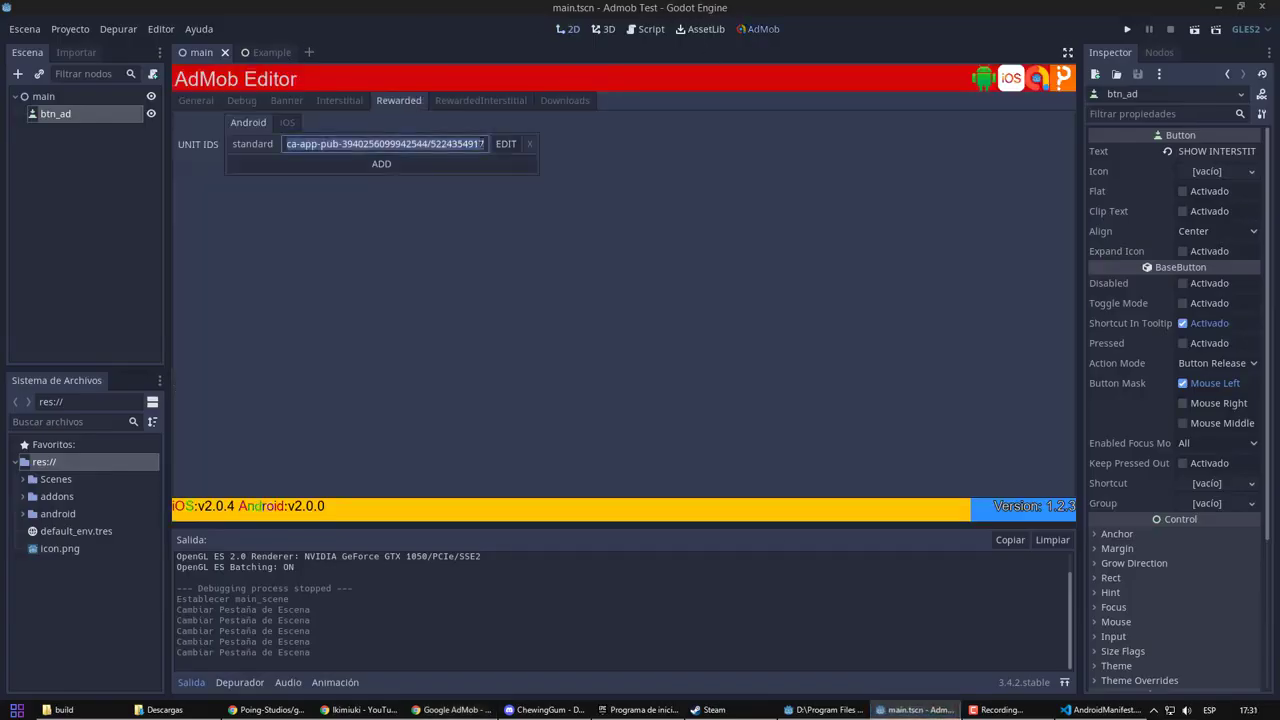
left_click(505, 144)
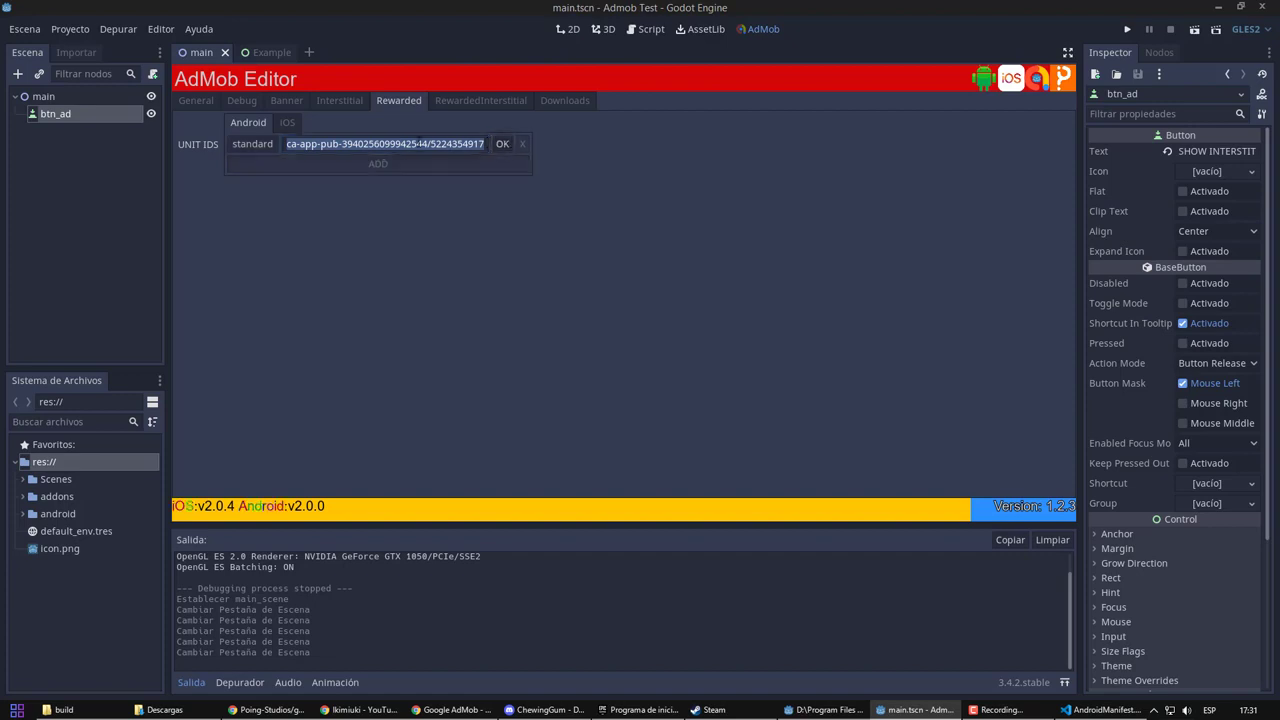
left_click(424, 144)
key("ctrl+v")
key("ctrl+a")
key("ctrl+v")
left_click(505, 144)
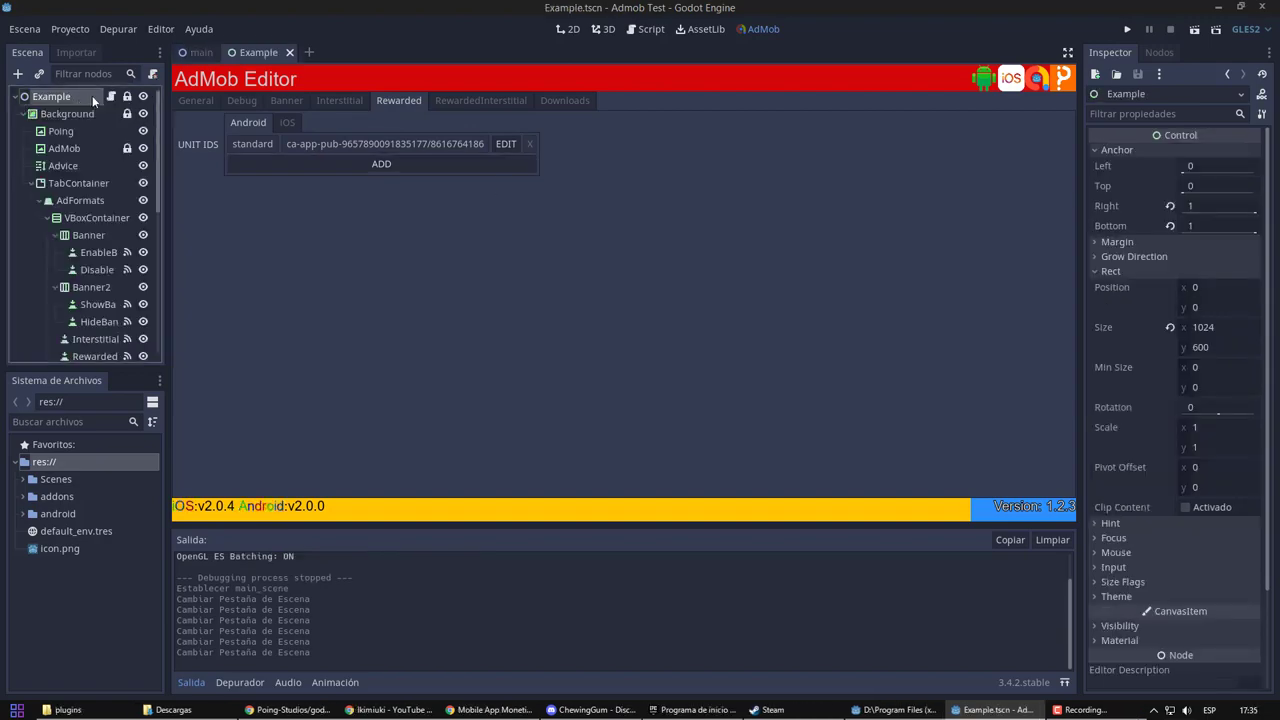
Select the entire Example scene script to copy it.
left_click(112, 97)
scroll(701, 335, "up", 20)
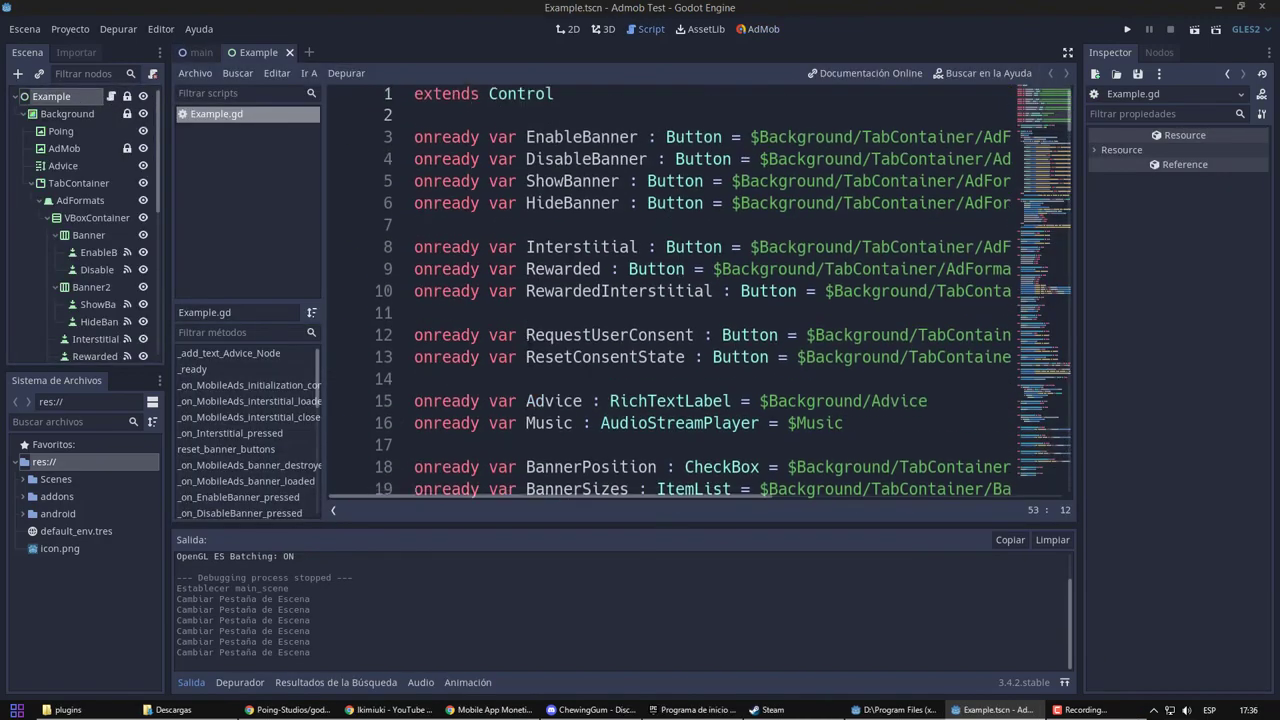
key("ctrl+a")
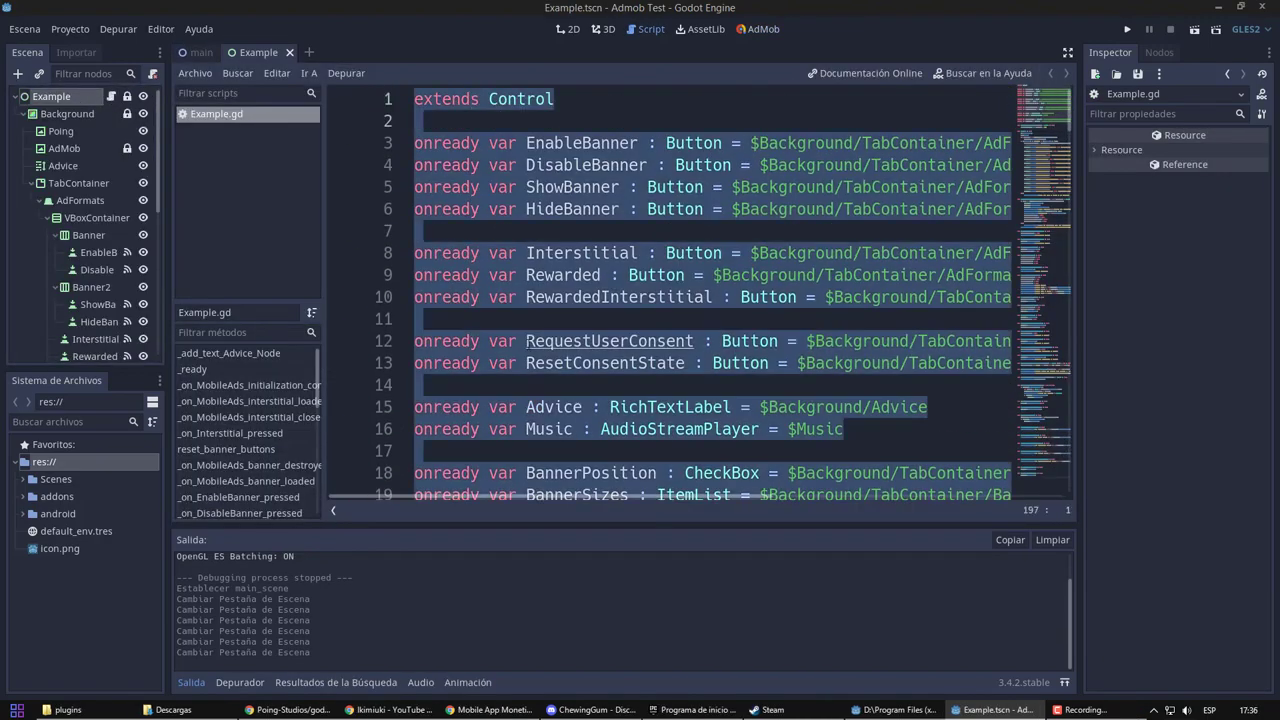
Attach a new main.gd to the main node and paste the example AdMob code.
left_click(200, 52)
right_click(74, 94)
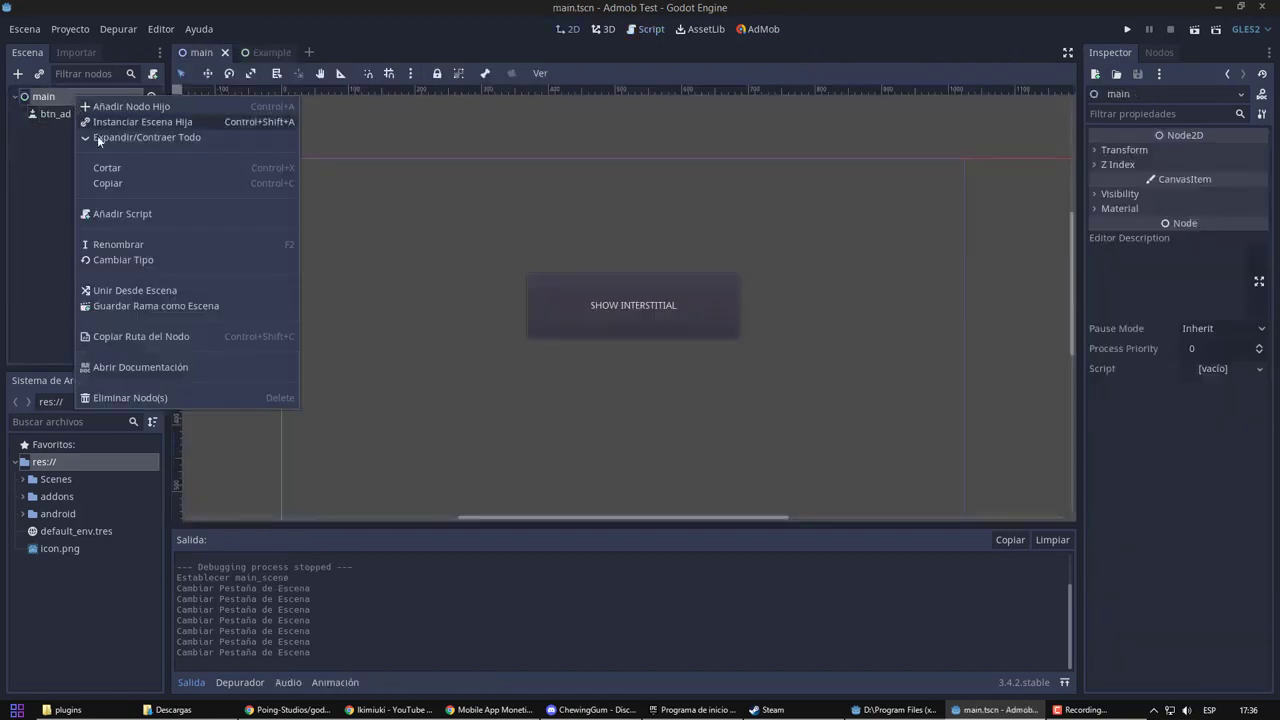
left_click(152, 211)
left_click(591, 444)
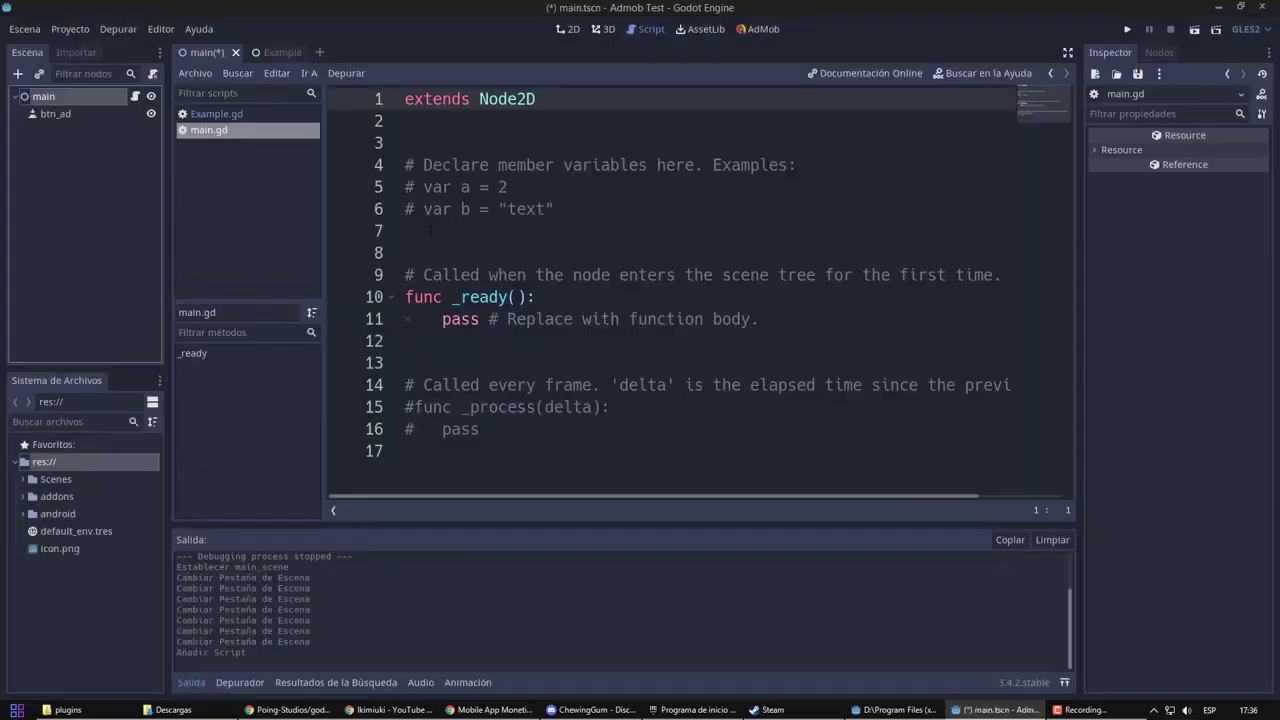
key("ctrl+a")
key("ctrl+v")
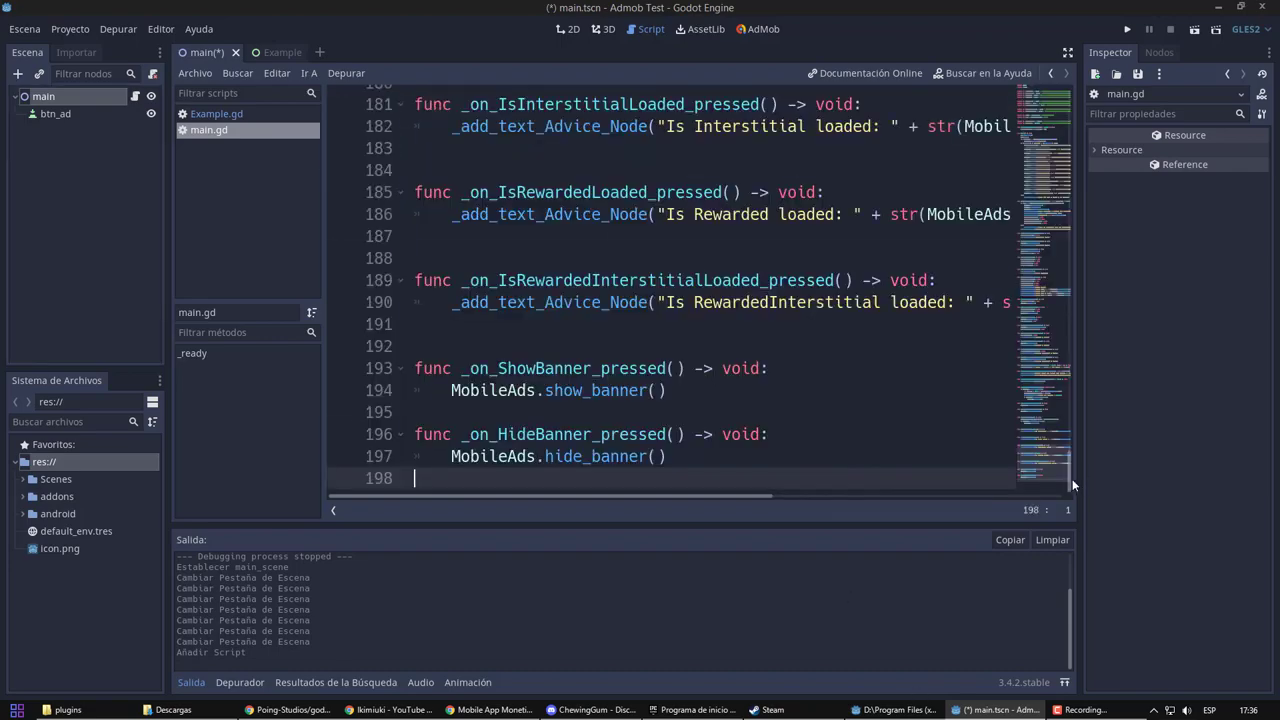
left_click_drag(1072, 479, 1075, 80)
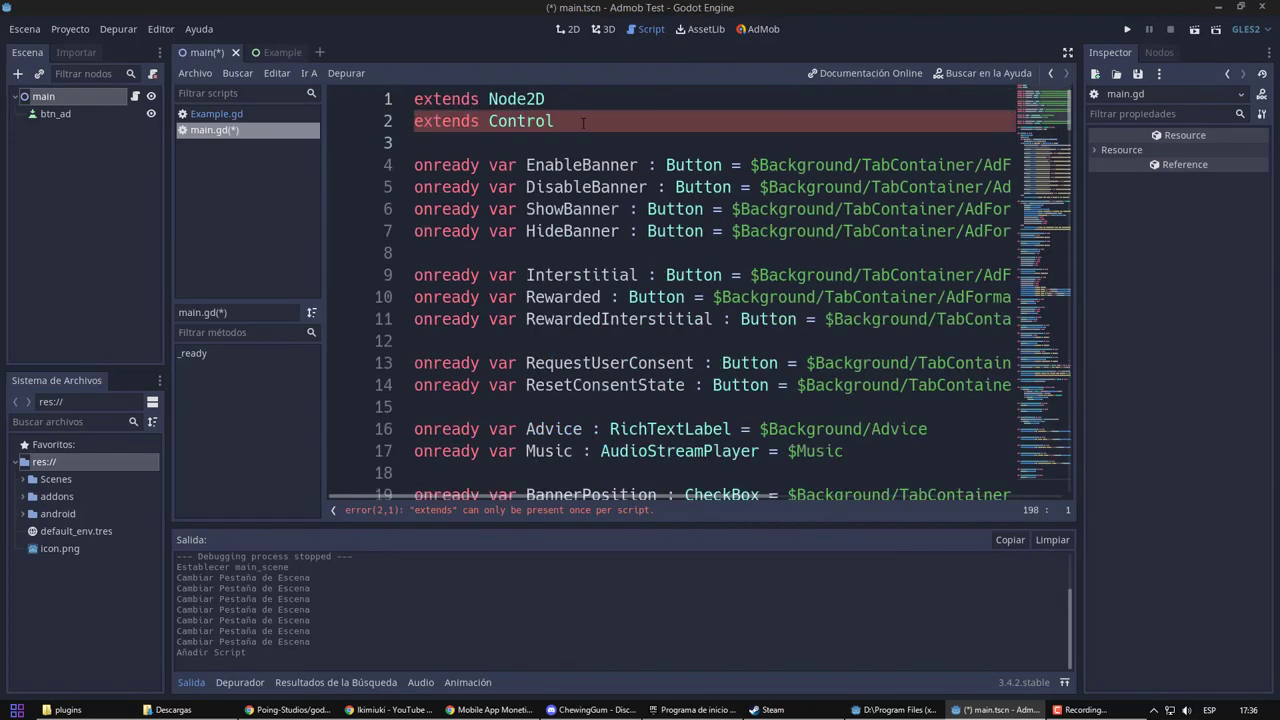
Delete the duplicate extends Control line and the onready variable declarations.
left_click_drag(553, 121, 662, 275)
key("BackSpace")
key("BackSpace")
key("BackSpace")
scroll(672, 290, "up", 1)
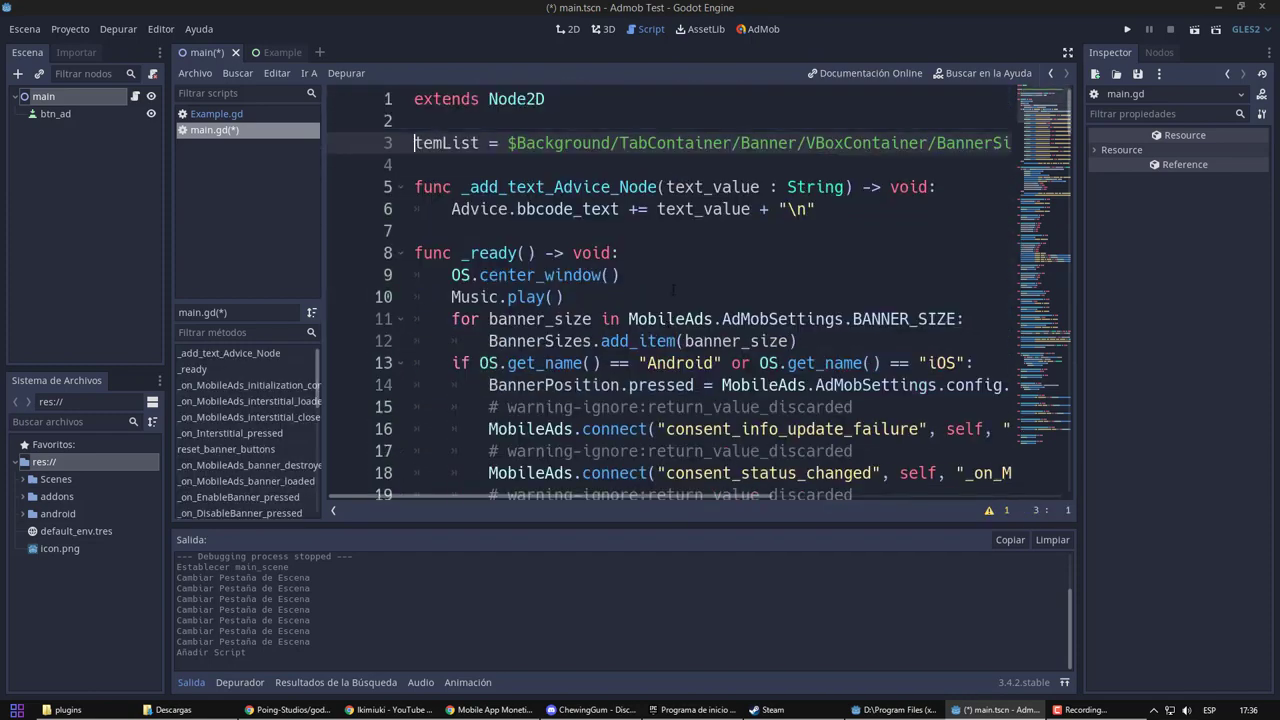
key("shift+Down")
key("BackSpace")
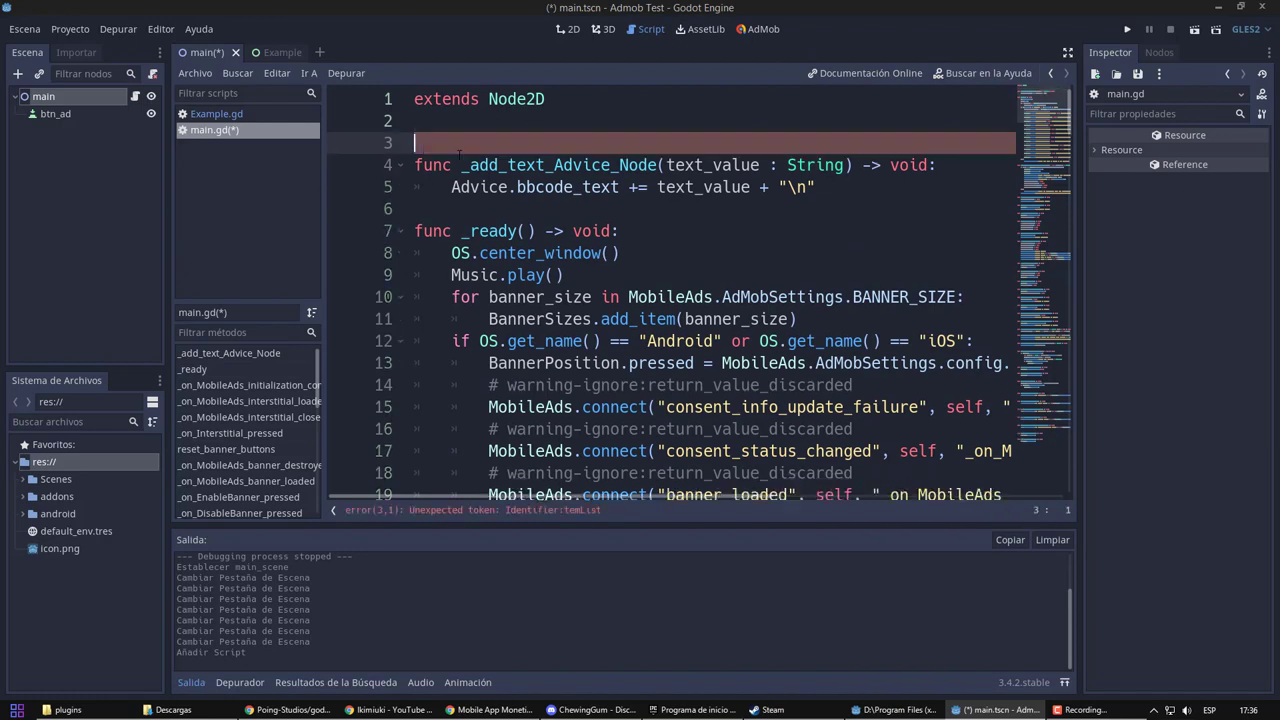
key("BackSpace")
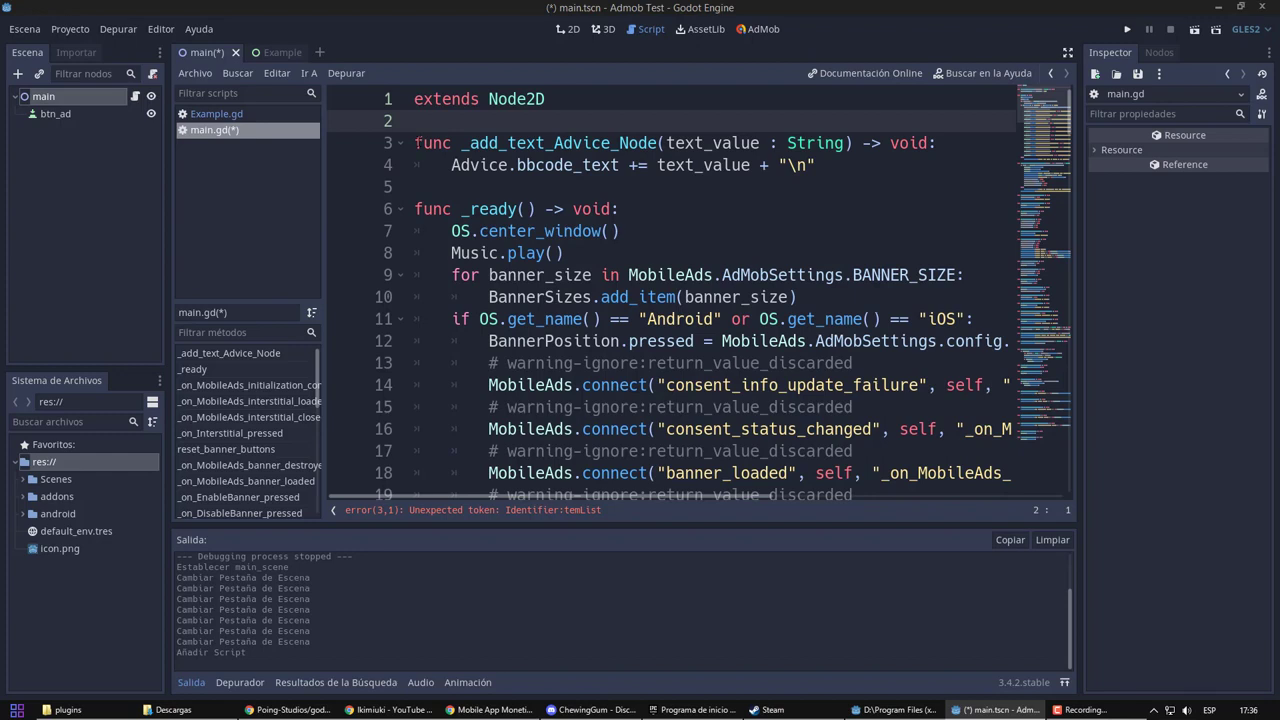
Remove _add_text_Advice_Node, the banner size lines and the iOS platform condition.
left_click_drag(415, 143, 963, 160)
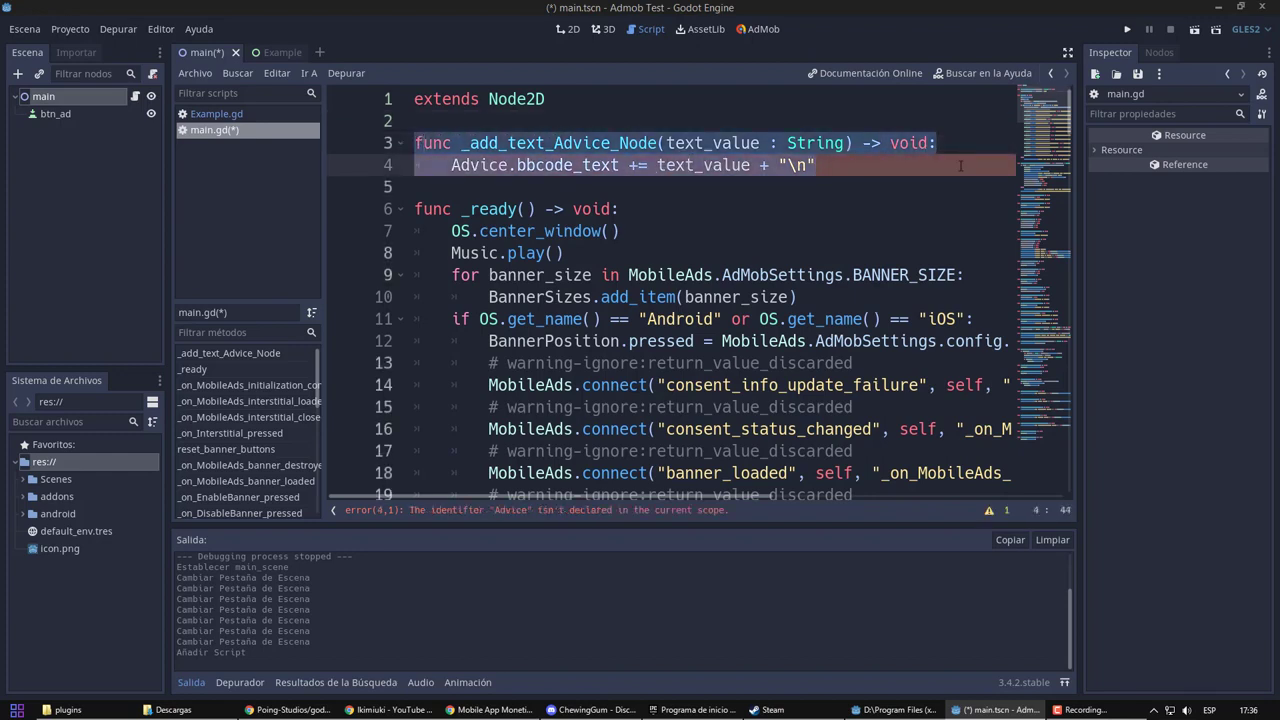
key("Delete")
key("Delete")
key("Delete")
key("Delete")
left_click_drag(438, 165, 800, 187)
key("Delete")
left_click_drag(722, 187, 957, 187)
key("Delete")
key("shift+End")
key("Delete")
key("Delete")
key("Delete")
key("BackSpace")
key("Up")
key("BackSpace")
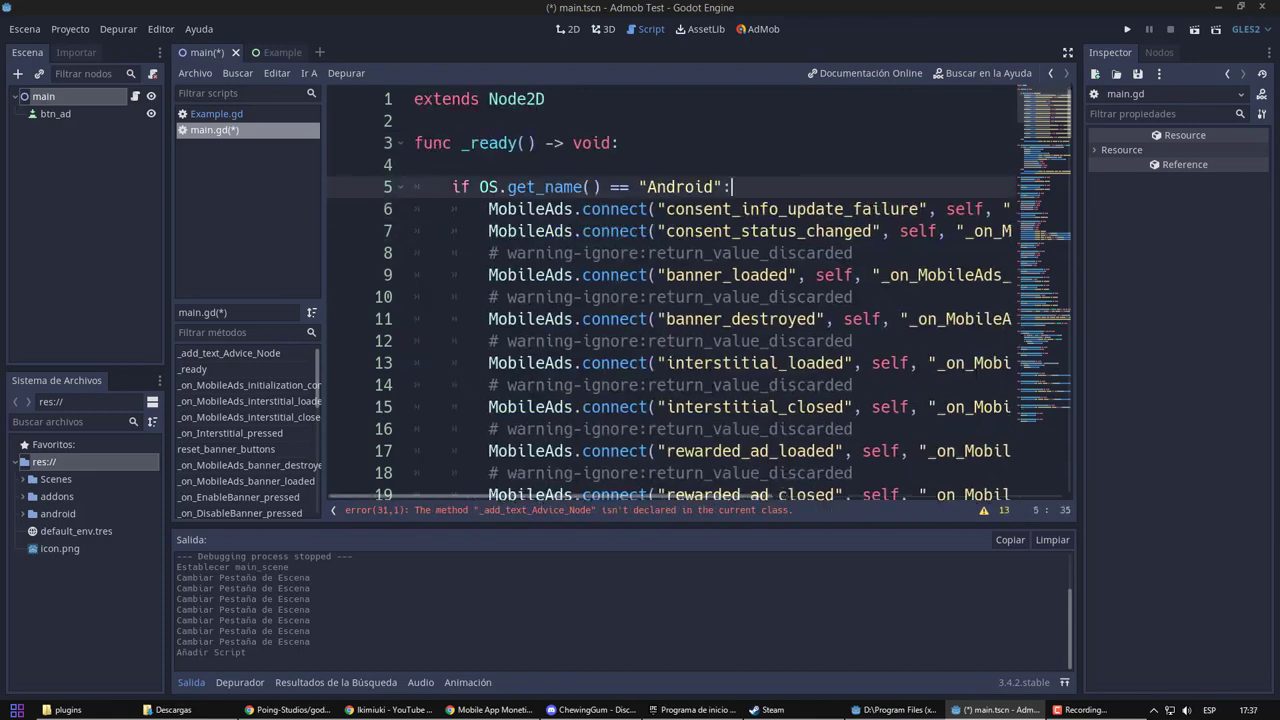
Delete the banner and interstitial signal connect lines from _ready.
left_click(758, 29)
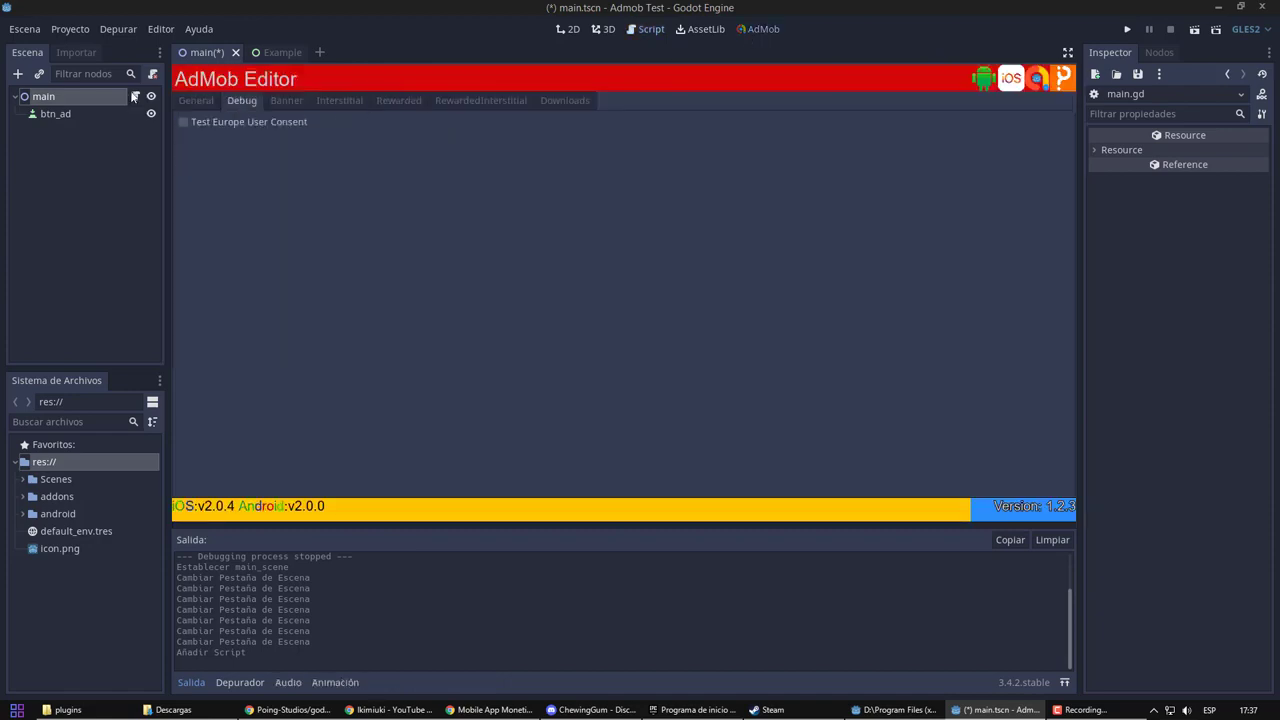
key("ctrl+F3")
key("shift+Down")
key("shift+Down")
key("shift+Down")
key("shift+Down")
key("shift+End")
key("Delete")
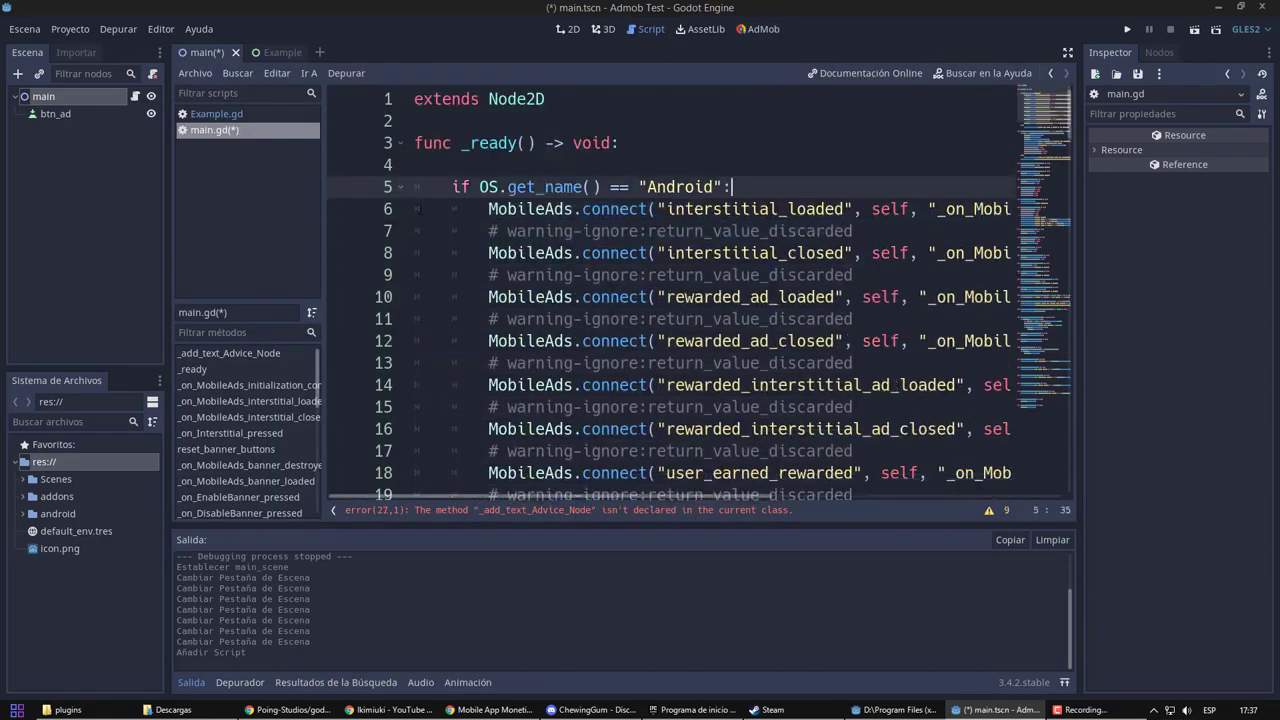
key("shift+Down")
key("shift+Down")
key("shift+Down")
key("shift+Down")
key("shift+Down")
key("shift+Down")
key("shift+Down")
key("shift+Up")
key("shift+Up")
key("shift+Up")
key("shift+End")
key("Delete")
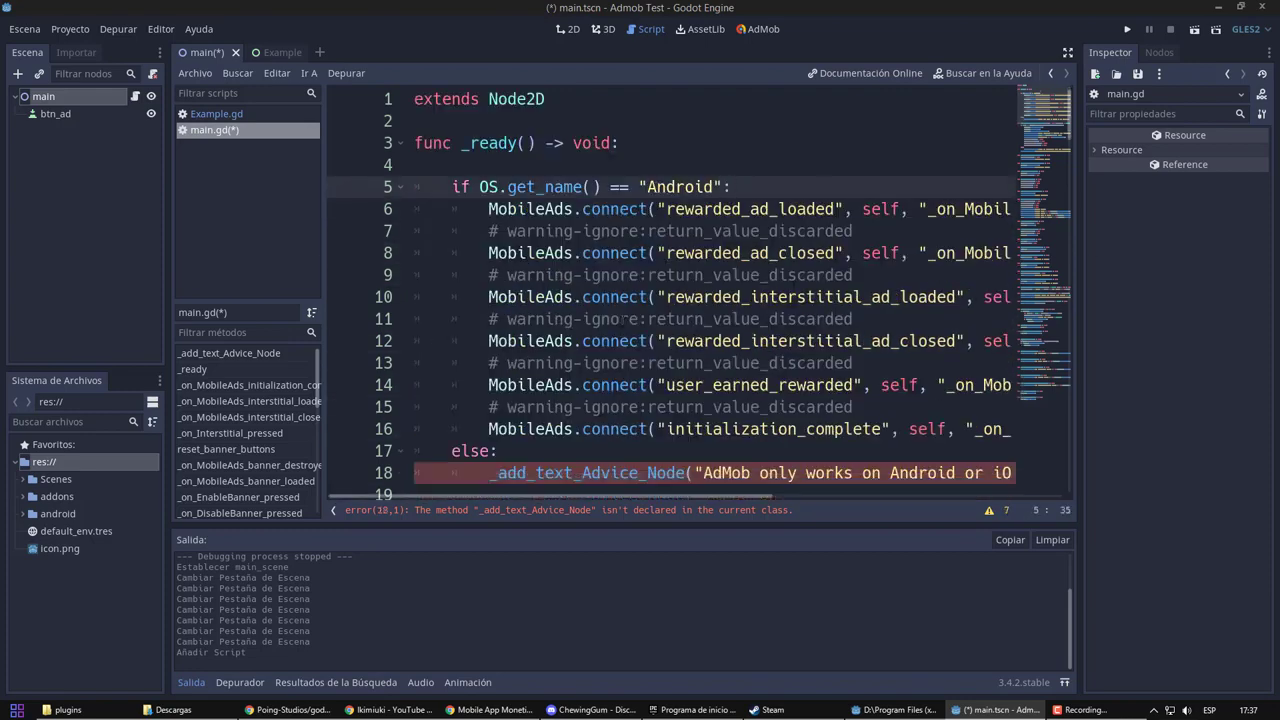
Delete the rewarded_interstitial signal connect lines.
key("Down")
key("Down")
key("Down")
key("Down")
key("Down")
key("shift+Down")
key("shift+Down")
key("shift+End")
key("Delete")
key("shift+Up")
key("shift+Up")
key("shift+End")
key("Delete")
Clear the warning-ignore comments, the else branch and the non-Android message.
key("Up")
key("Up")
key("shift+End")
key("Delete")
key("Down")
key("Down")
key("Down")
key("Down")
key("shift+End")
key("Delete")
key("Down")
key("Down")
key("shift+Down")
key("shift+Down")
key("shift+End")
key("Delete")
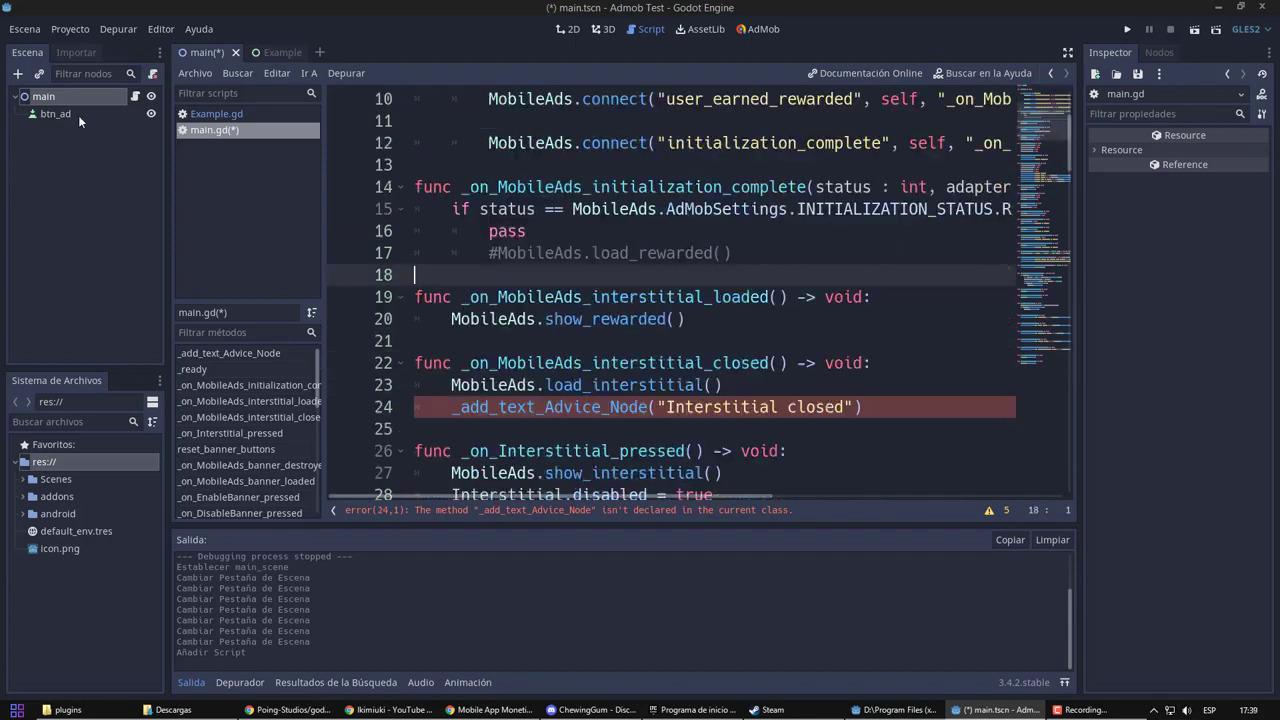
Connect btn_ad's pressed() signal to a new handler in main.gd.
left_click(78, 115)
left_click(1159, 52)
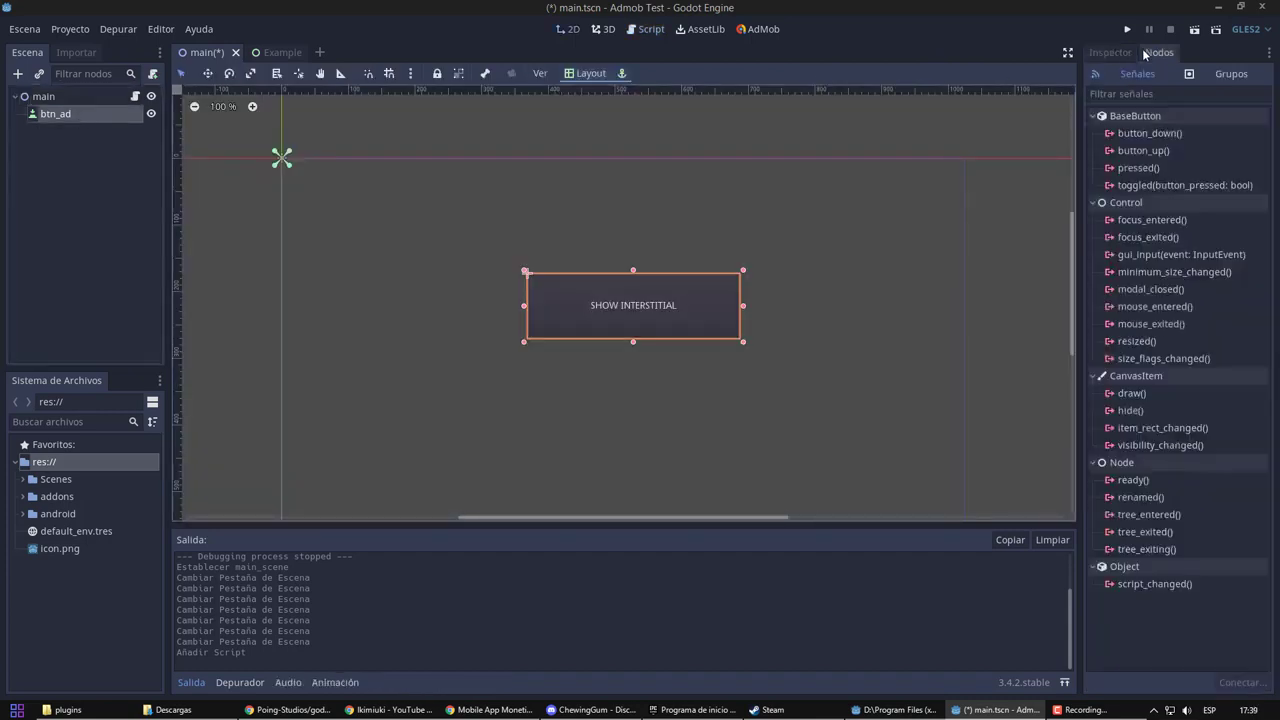
double_click(1139, 167)
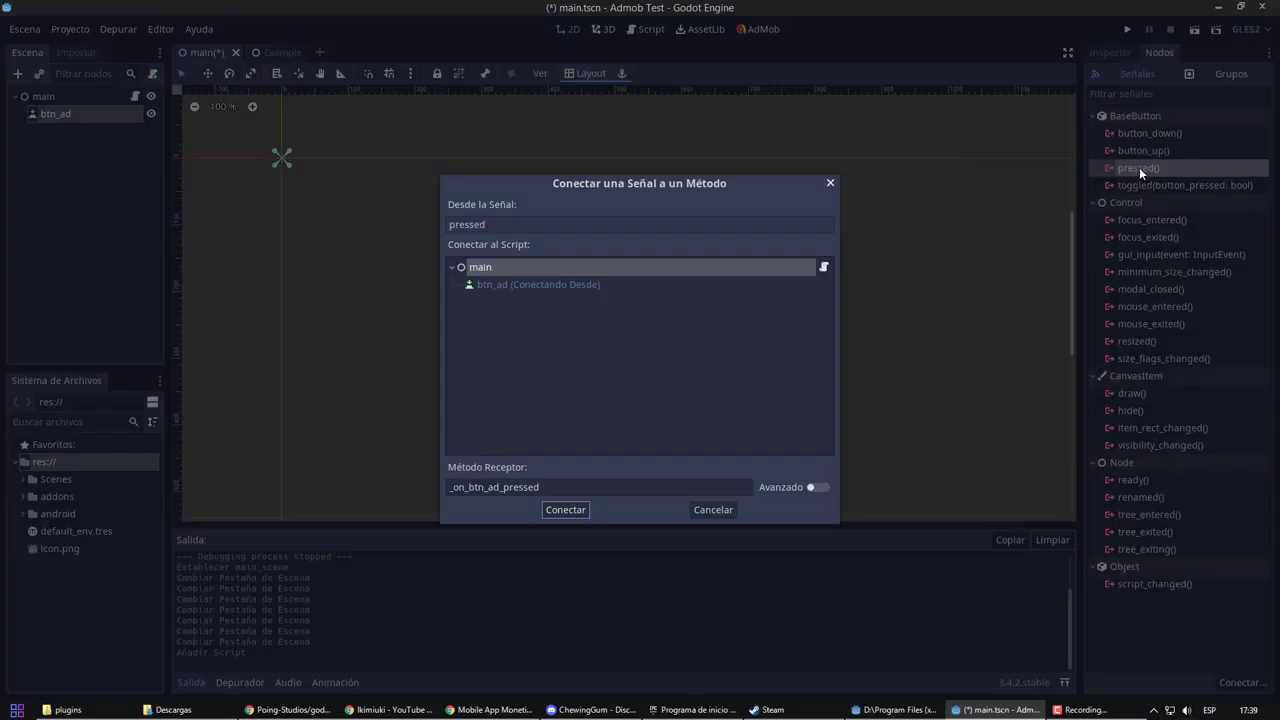
left_click(566, 510)
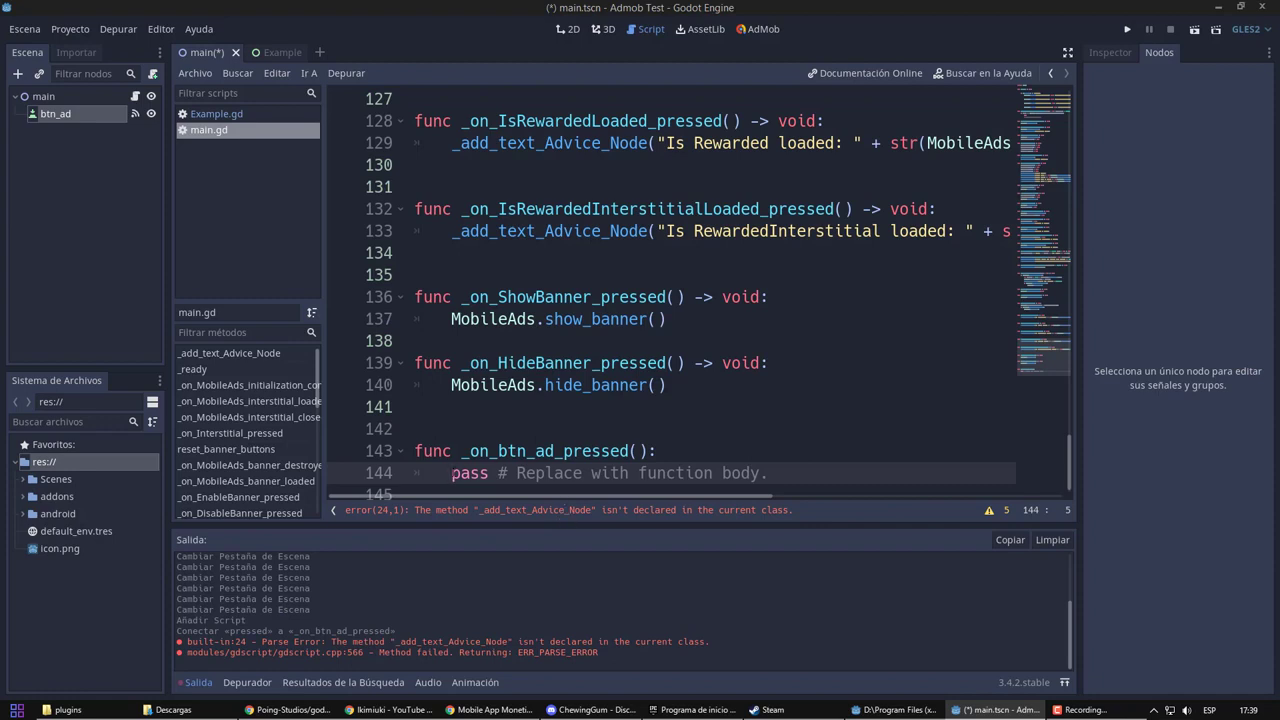
Replace the handler's pass with MobileAds.load_rewarded().
key("shift+End")
type("Mobi")
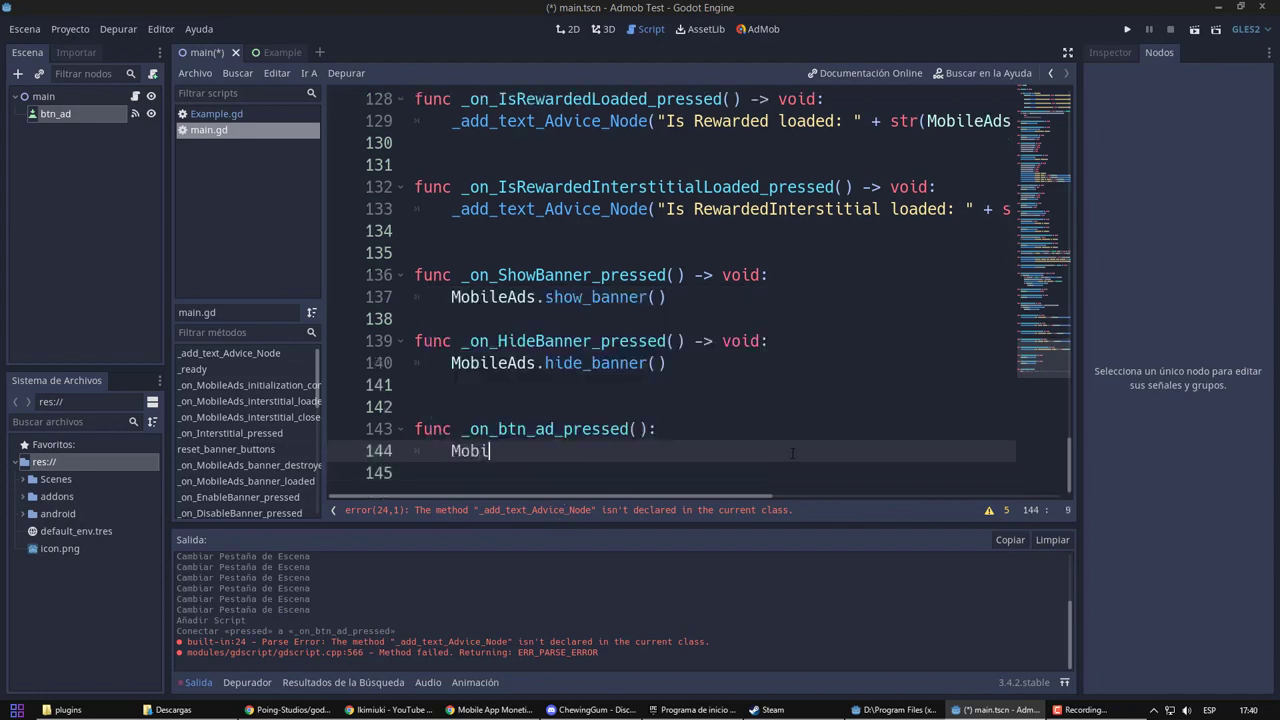
type("leAds.loa")
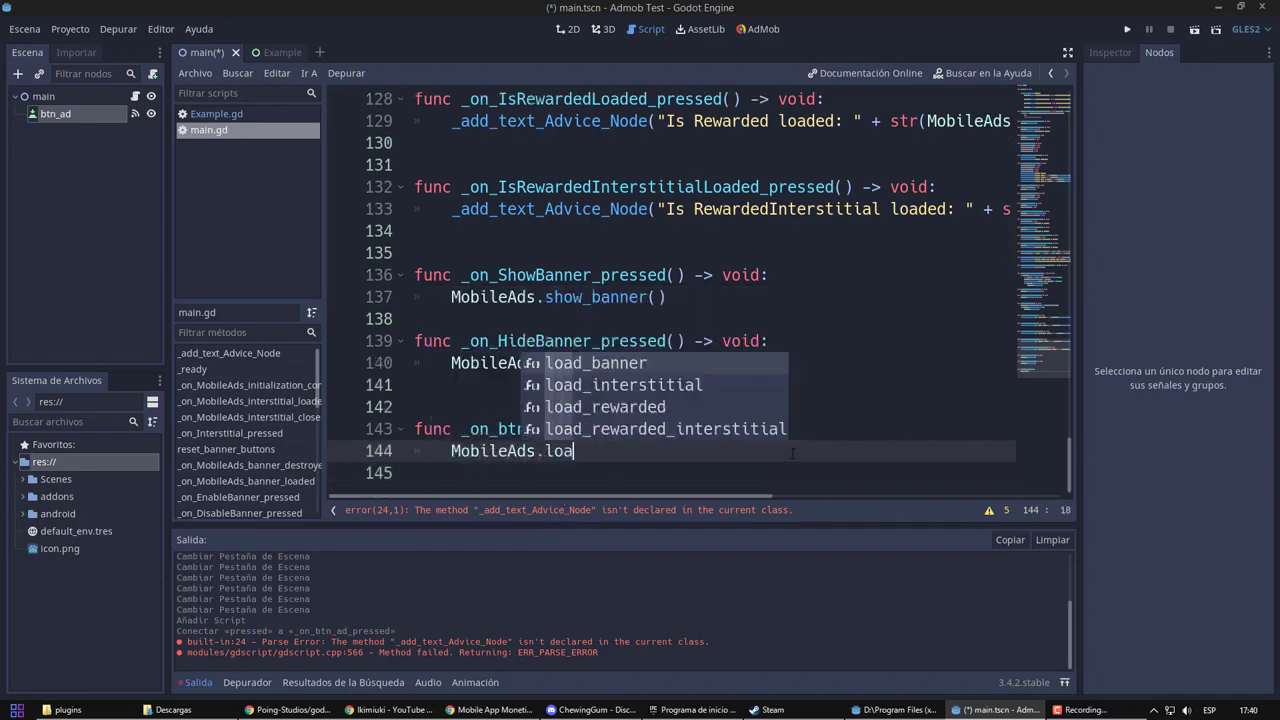
type("d")
key("Down")
key("Down")
key("Return")
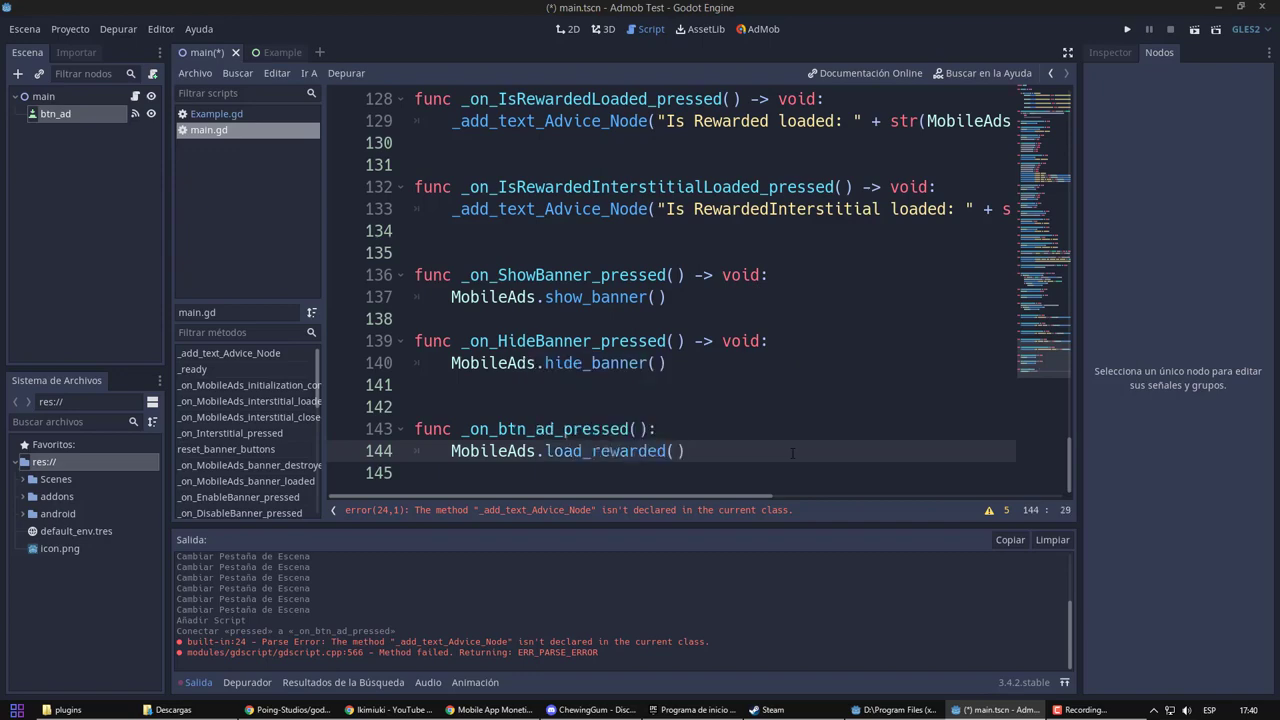
left_click_drag(1058, 459, 1076, 164)
Remove the consent, banner and interstitial functions and make the rewarded-loaded handler call show_rewarded().
left_click_drag(451, 362, 640, 351)
key("ctrl+z")
key("ctrl+z")
key("ctrl+z")
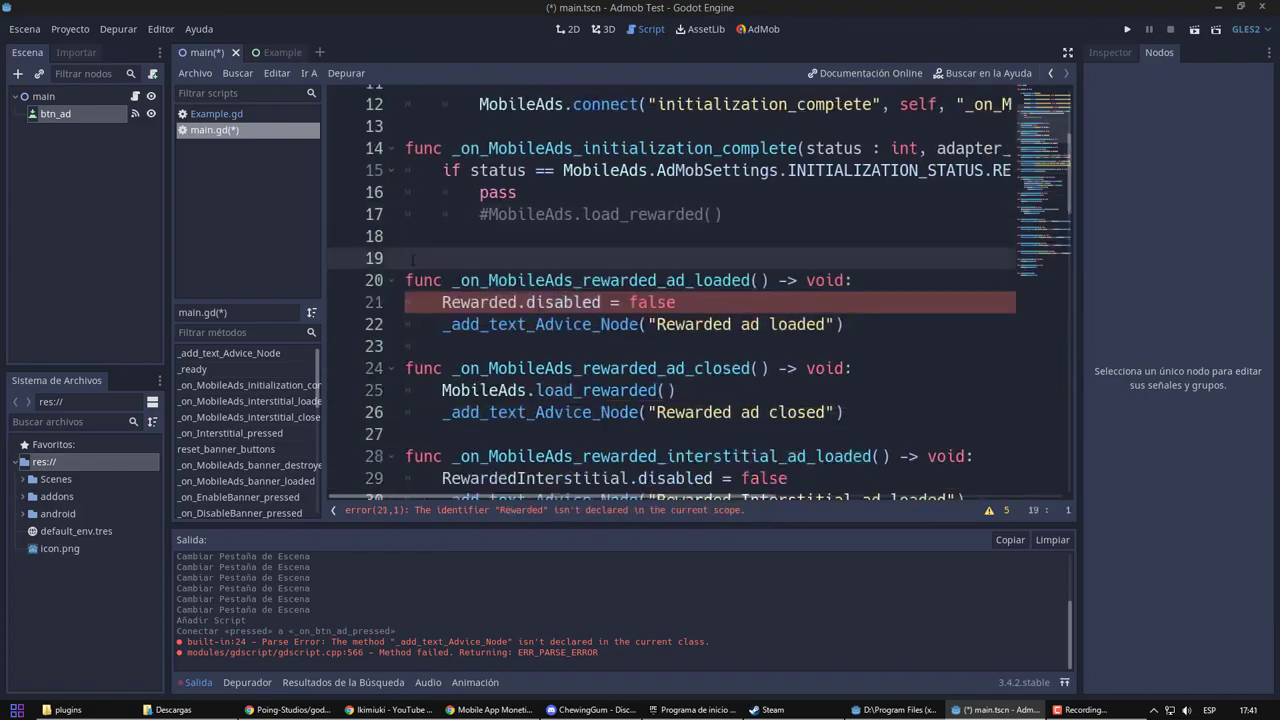
key("ctrl+z")
key("ctrl+z")
key("ctrl+z")
key("ctrl+z")
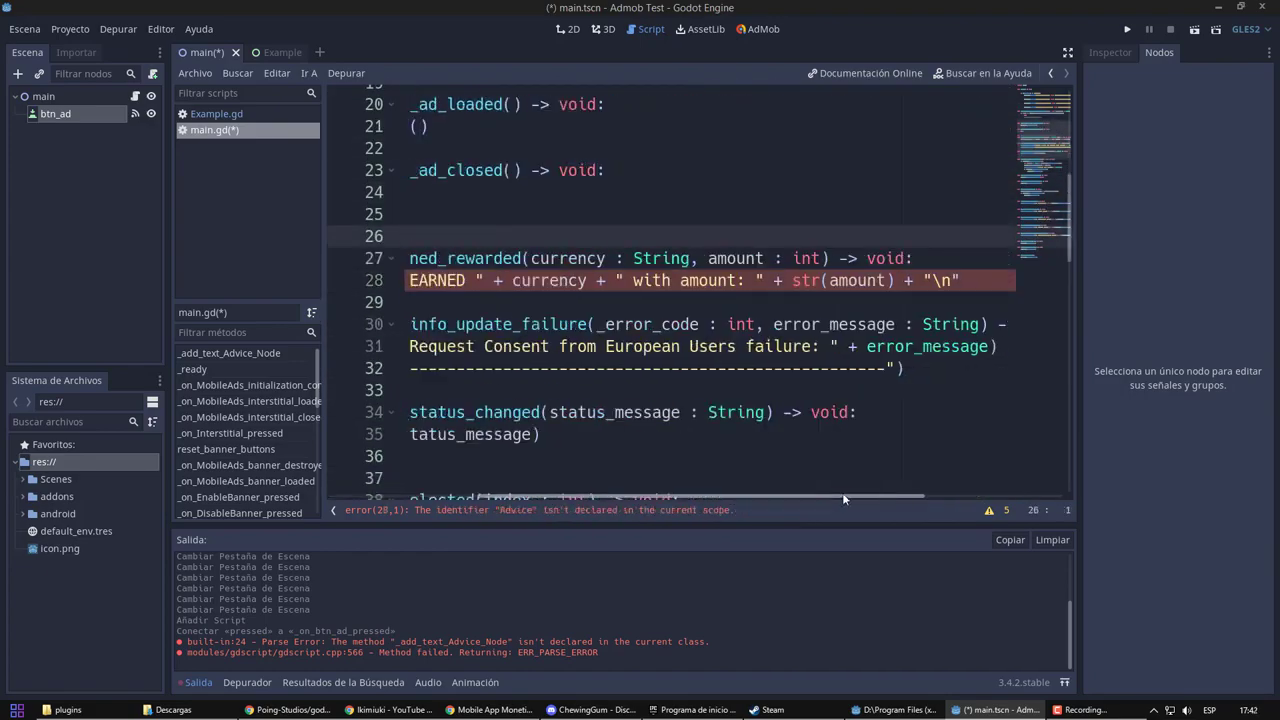
key("ctrl+z")
key("ctrl+z")
key("ctrl+z")
key("ctrl+z")
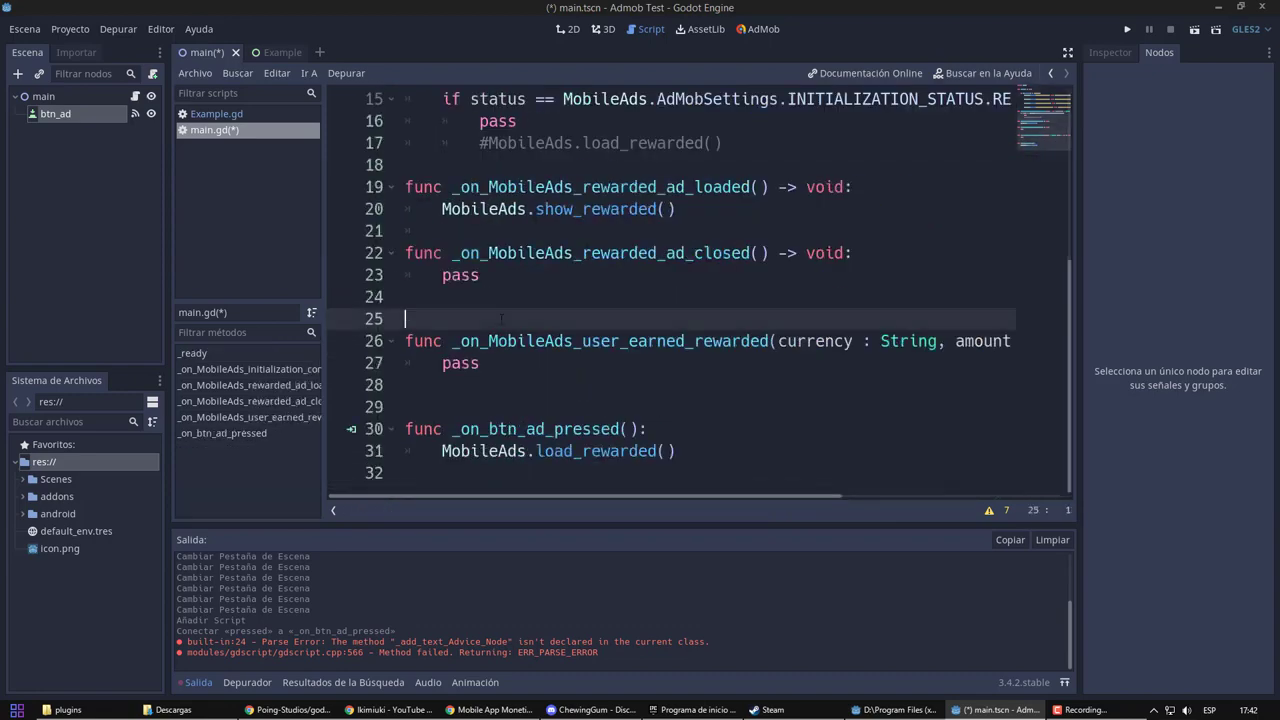
key("ctrl+z")
key("ctrl+z")
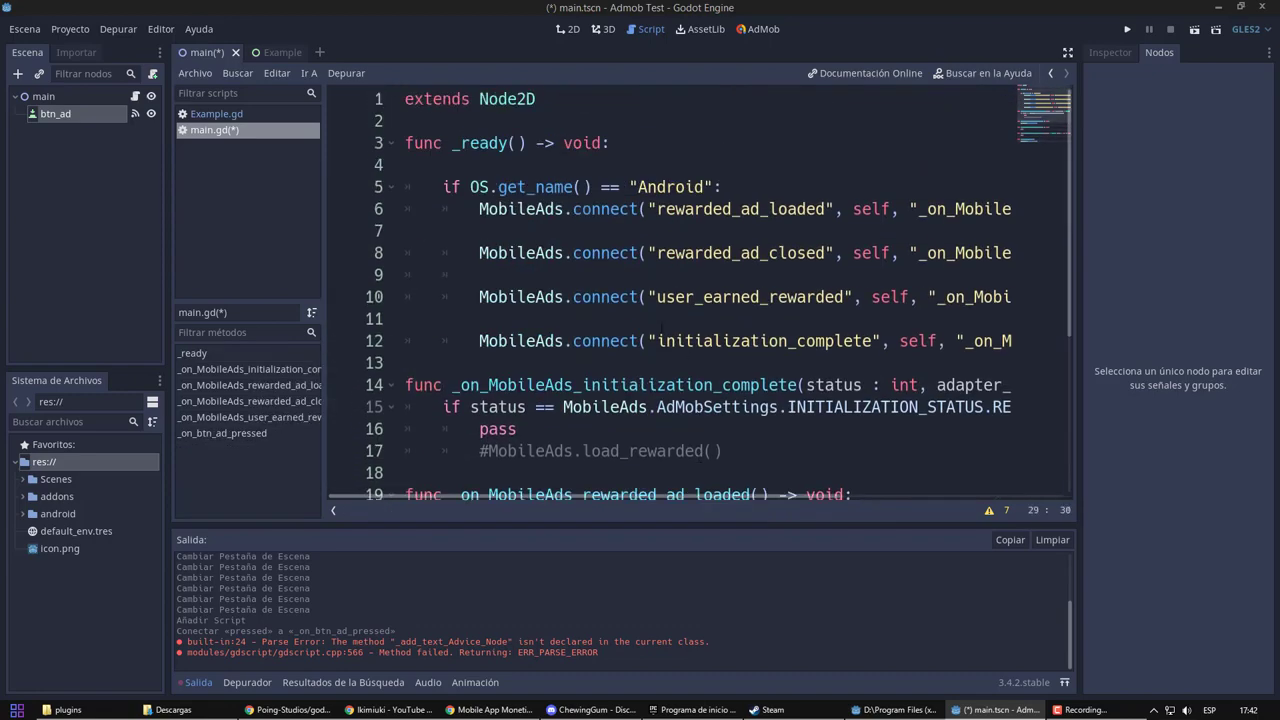
key("ctrl+z")
key("ctrl+z")
key("ctrl+z")
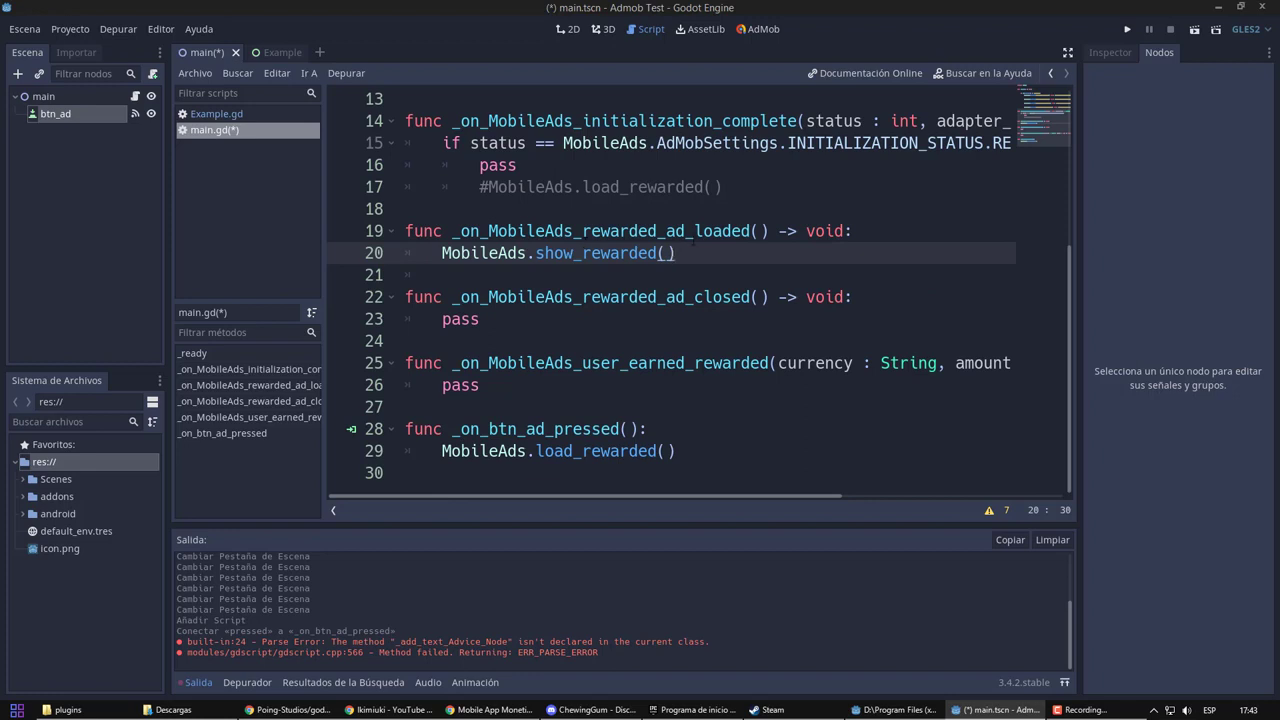
Add a yield(get_tree().create_timer(1.5), "timeout") line above show_rewarded.
key("Home")
key("Return")
key("Up")
type("yield")
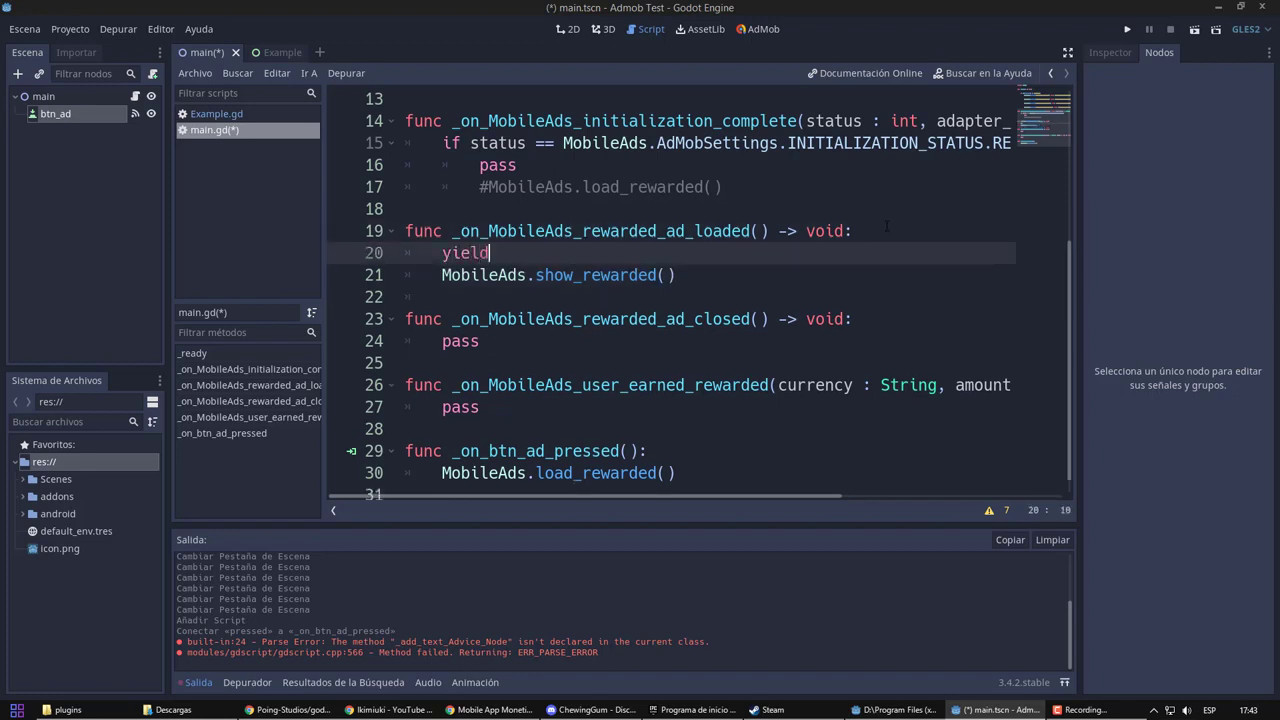
type("(get_tre")
key("Return")
type(".crea")
key("Return")
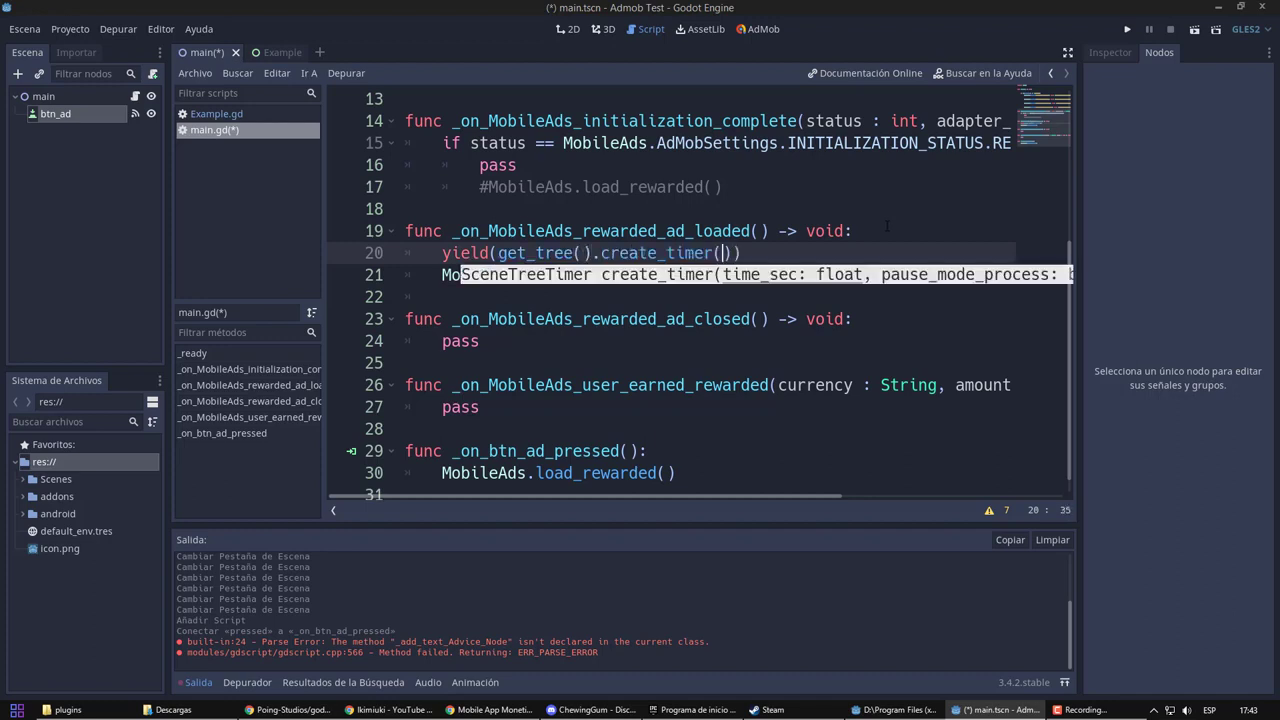
type("1.0")
key("BackSpace")
type("5, \"")
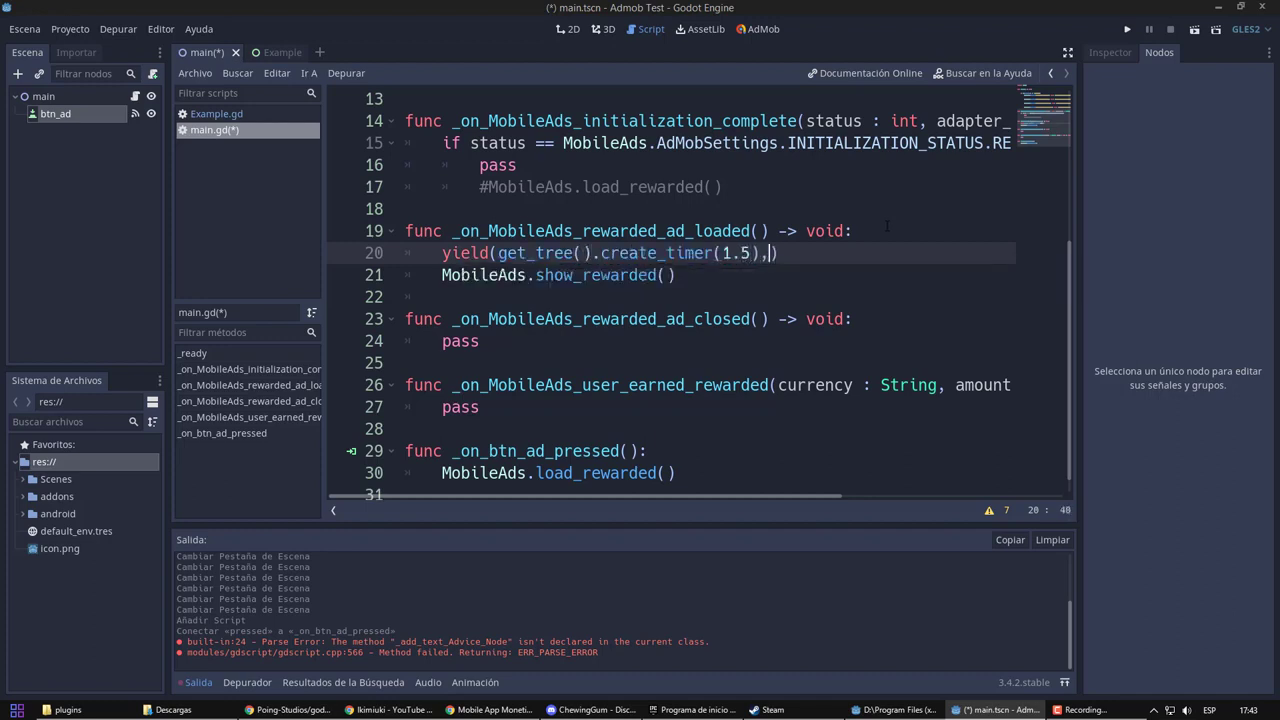
key("Return")
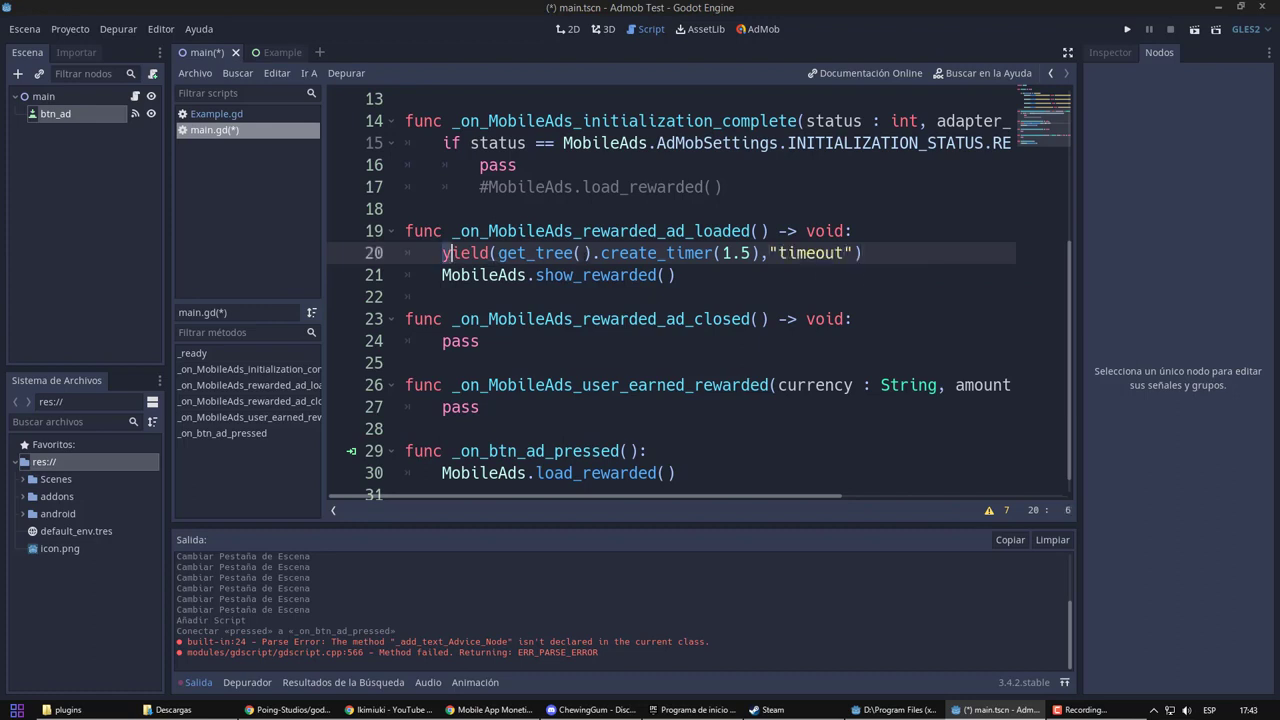
Delete the yield timer line again.
left_click(763, 277)
triple_click(898, 252)
key("BackSpace")
key("BackSpace")
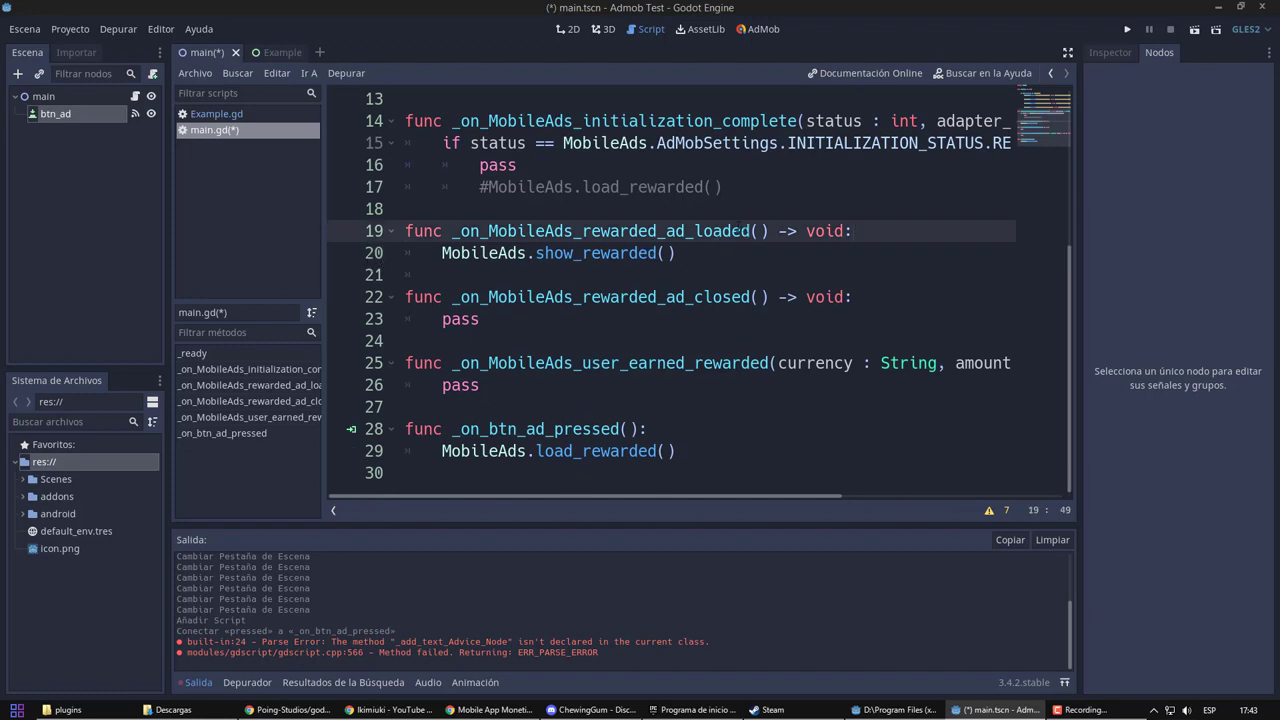
Check the pass placeholders in the reward-earned and ad-closed handlers, then save the scene from the Escena menu.
left_click_drag(442, 385, 481, 385)
left_click_drag(442, 319, 482, 319)
double_click(461, 385)
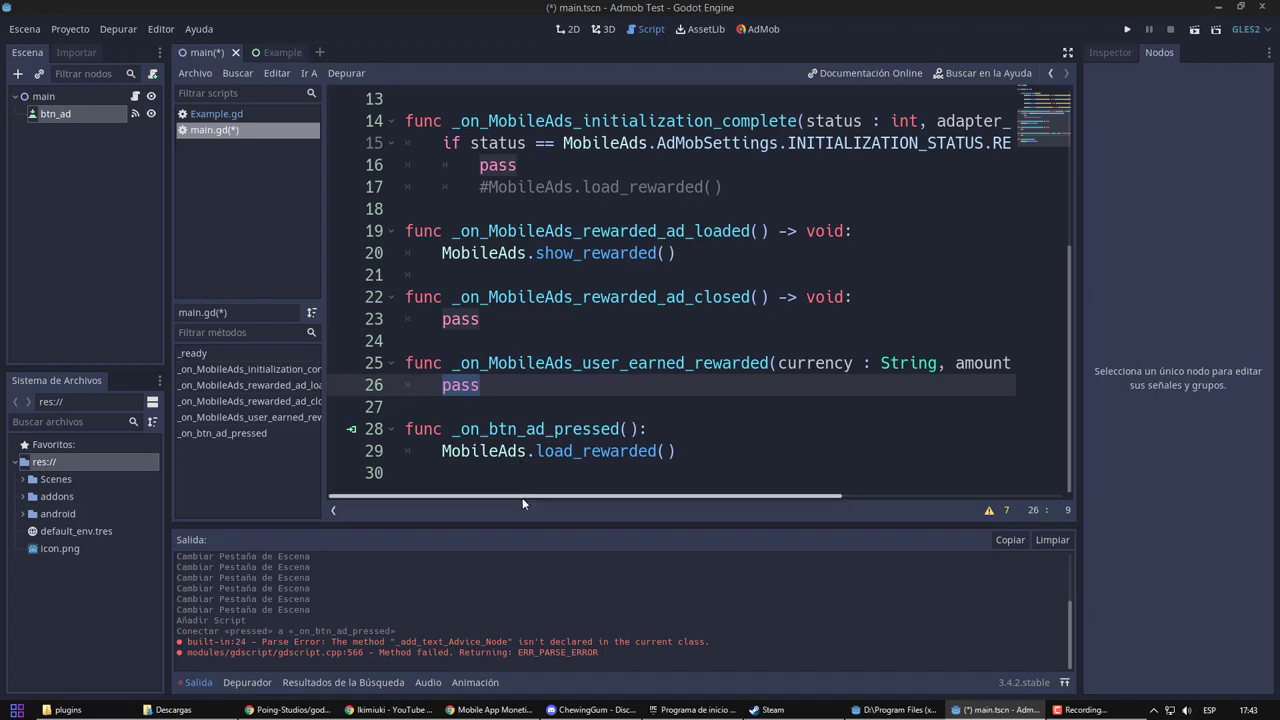
left_click_drag(527, 497, 465, 495)
left_click(528, 407)
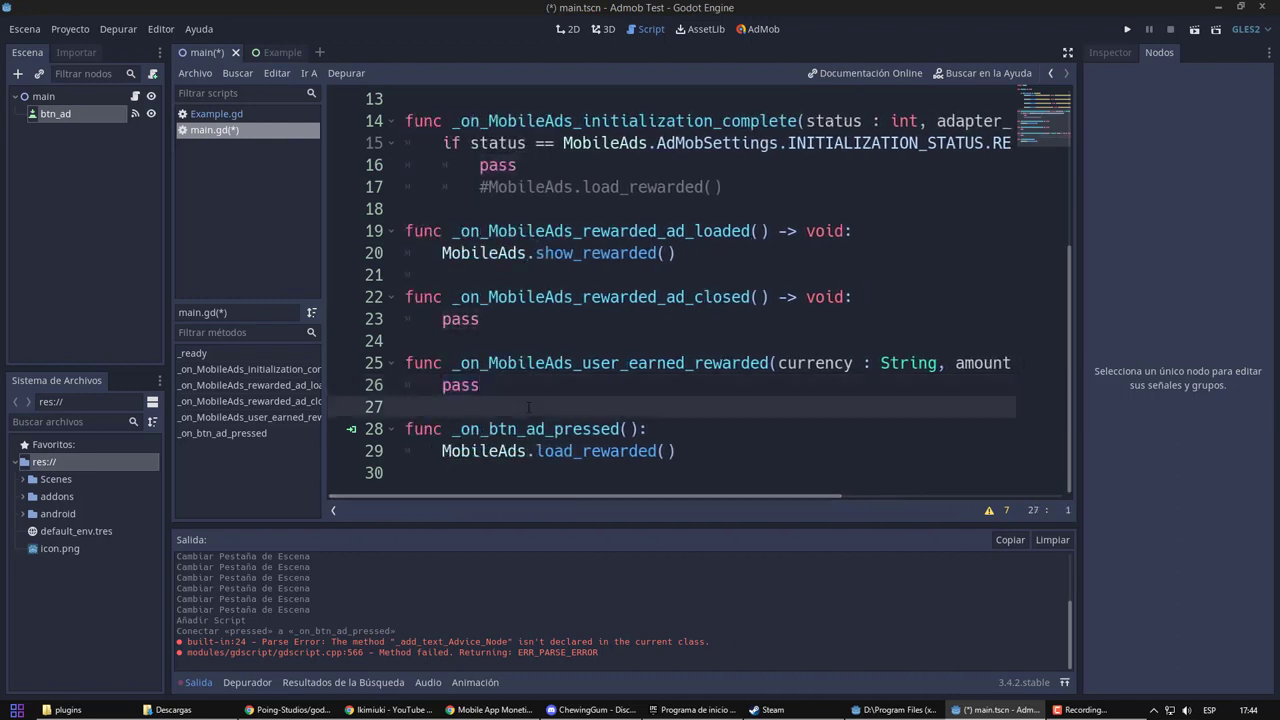
left_click(25, 29)
left_click(90, 174)
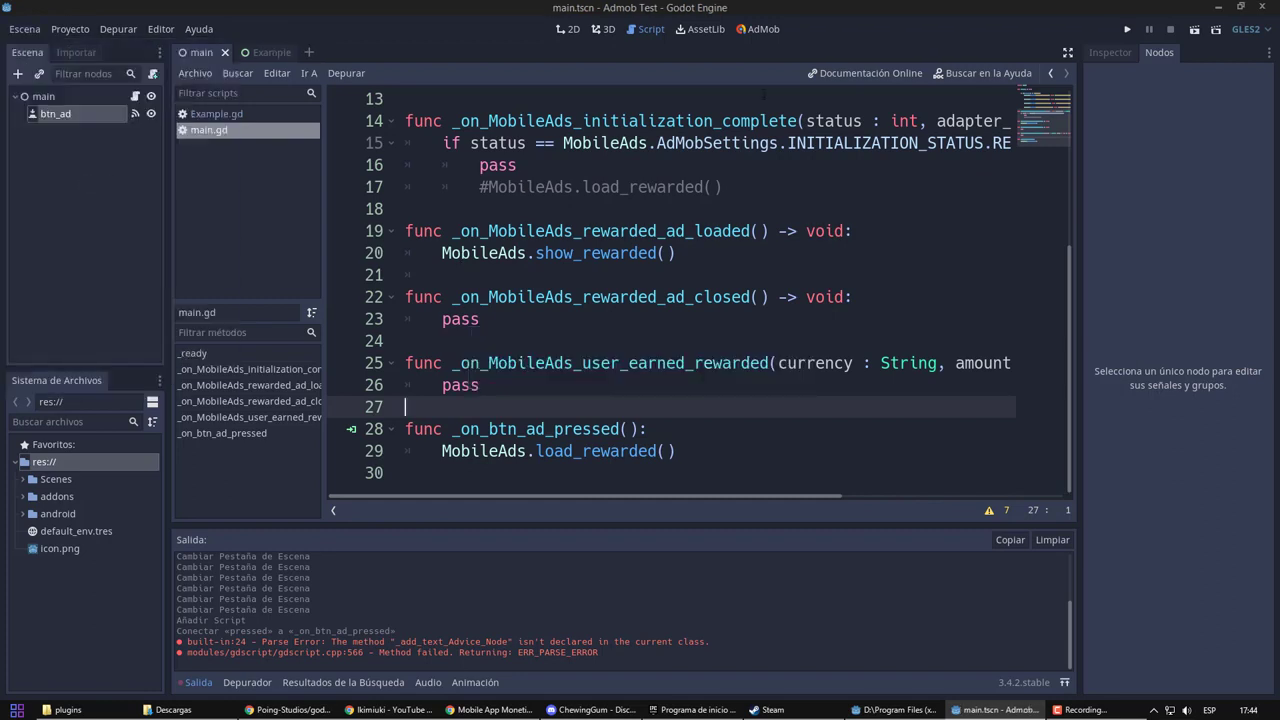